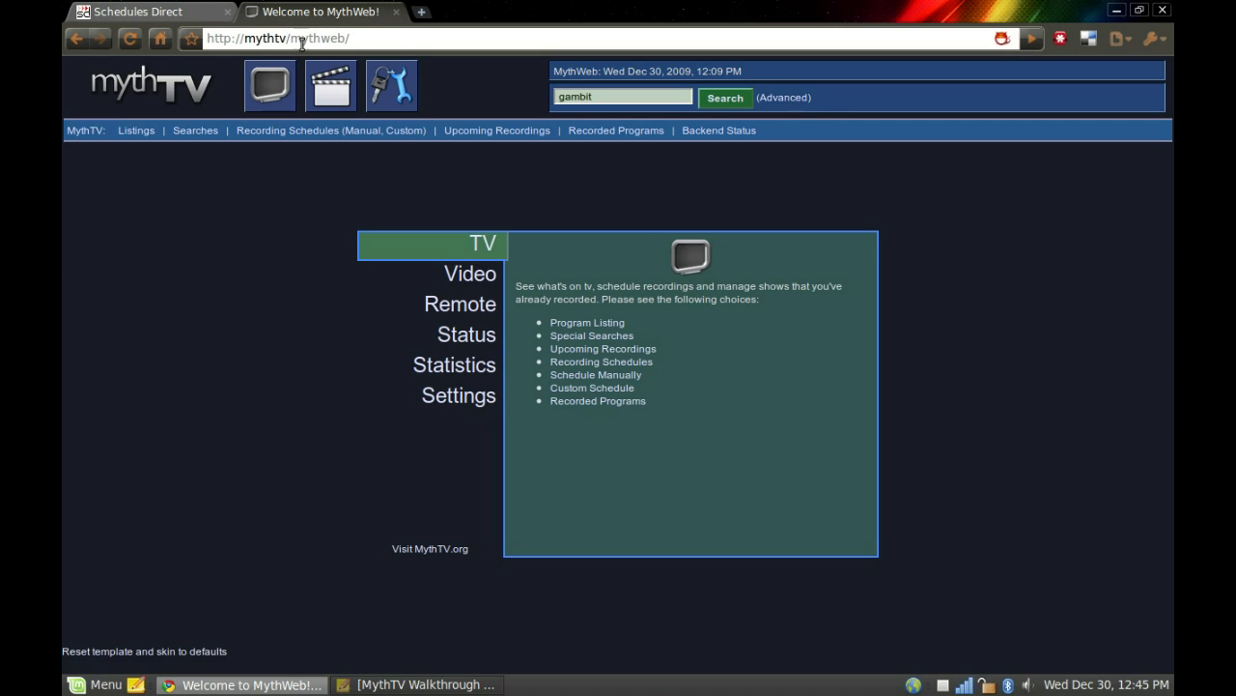
- Check the mythweb page address and try the Listings and TV overview pages
drag(255, 38, 361, 34)
mouse_move(359, 399)
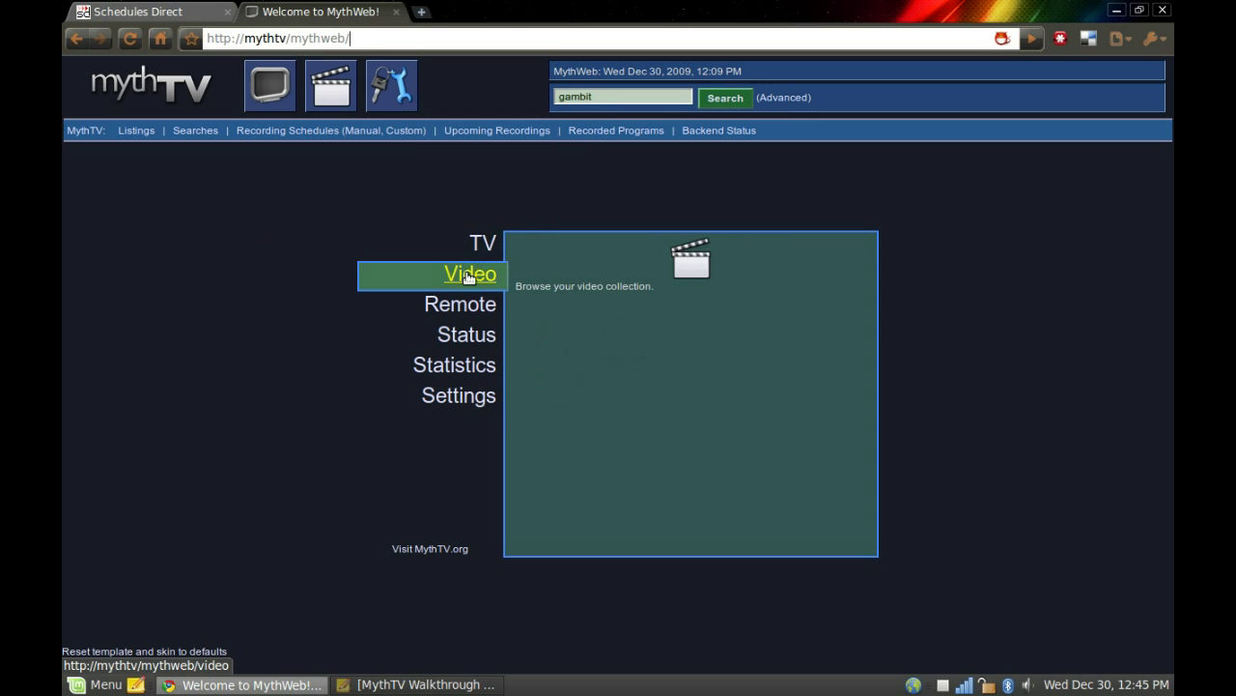
mouse_move(483, 241)
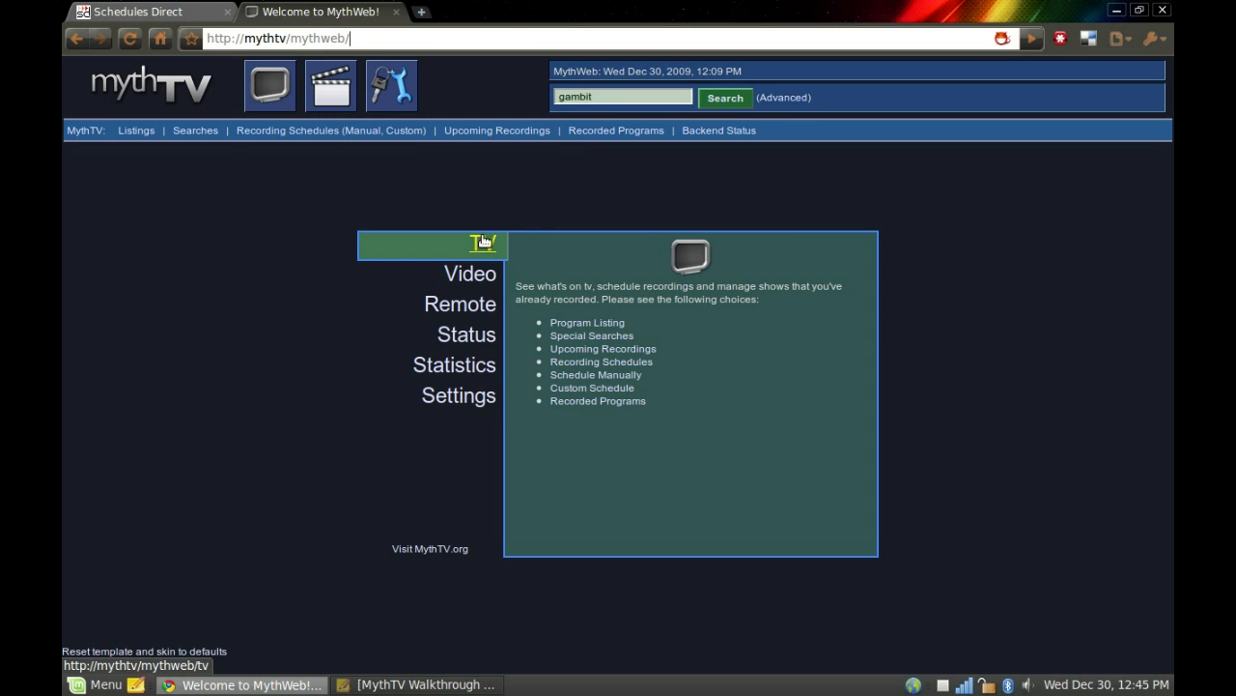
click(136, 132)
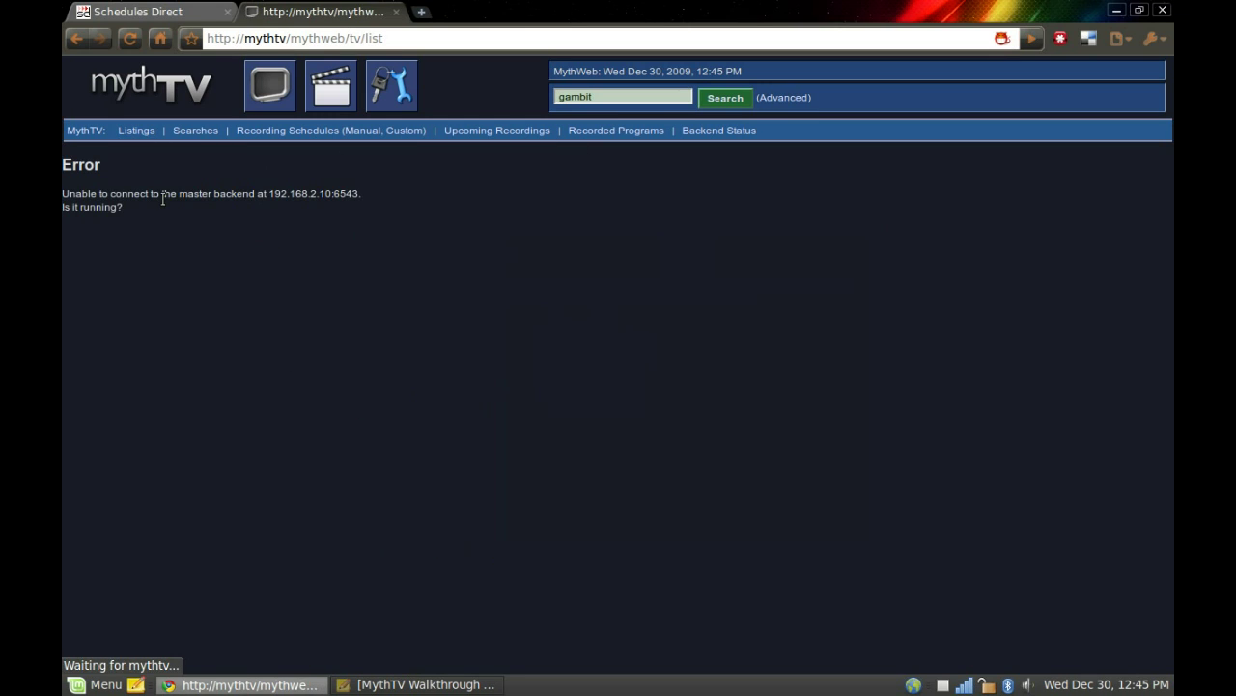
click(277, 79)
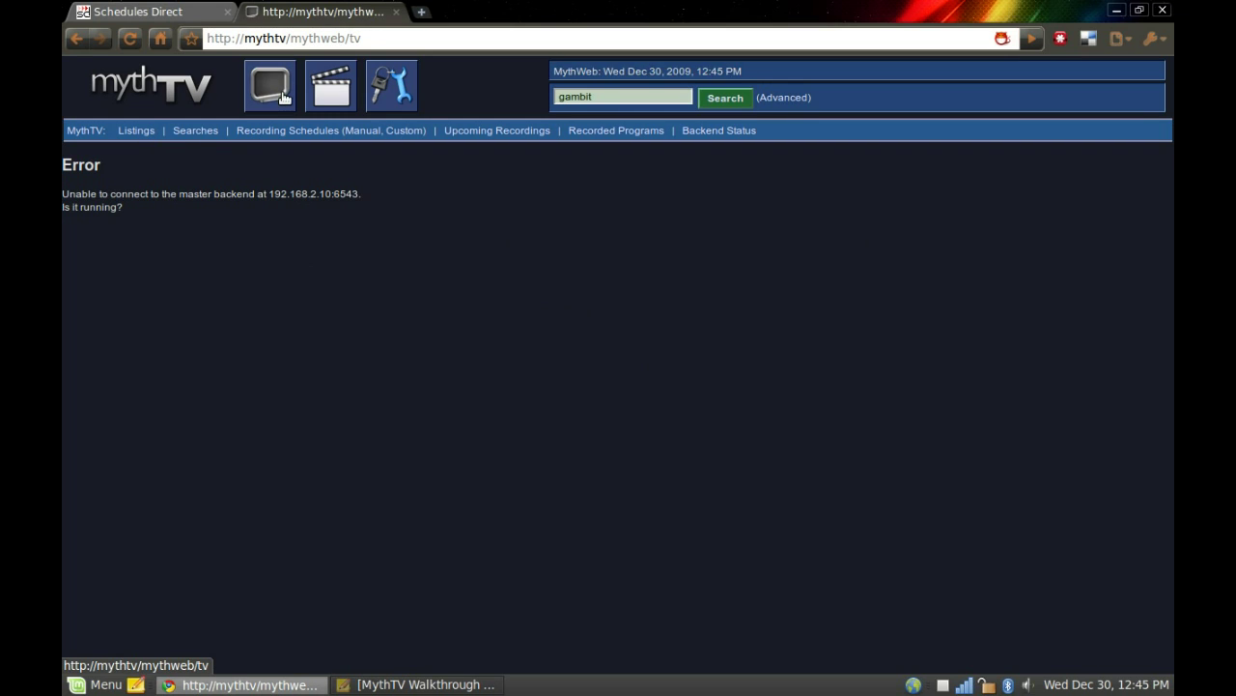
- Try Special Searches, then bring up the Channel Info table from MythWeb settings
click(204, 134)
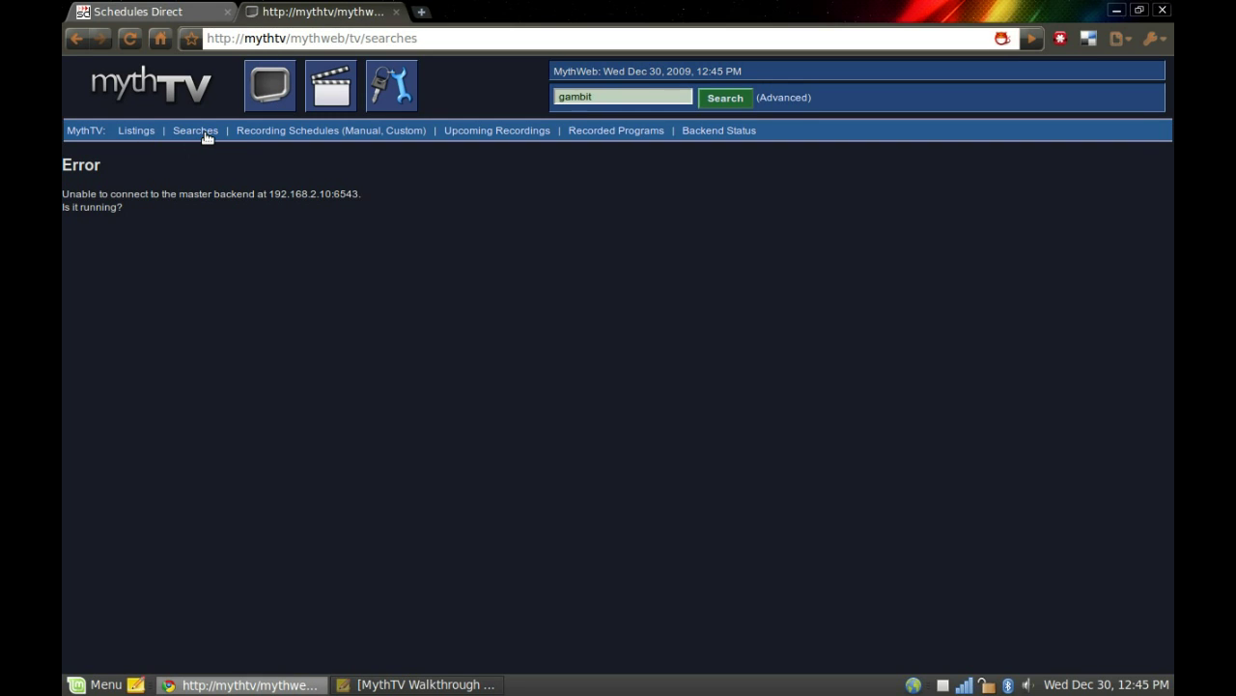
click(272, 87)
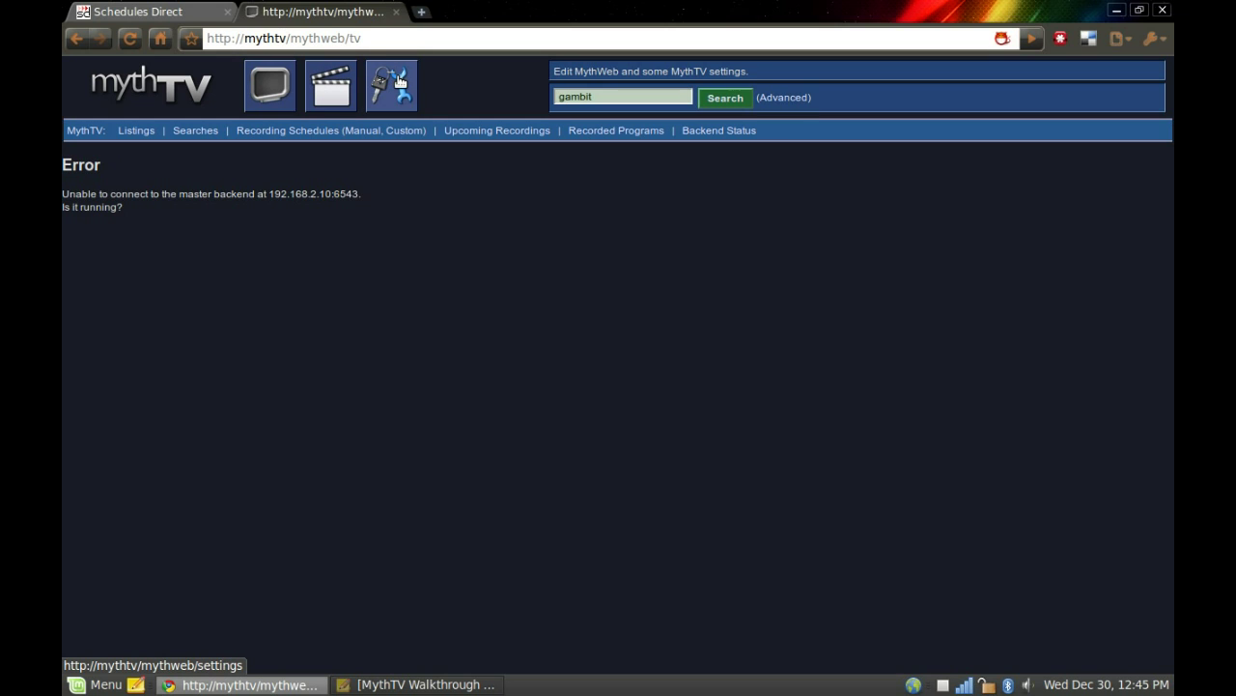
click(399, 83)
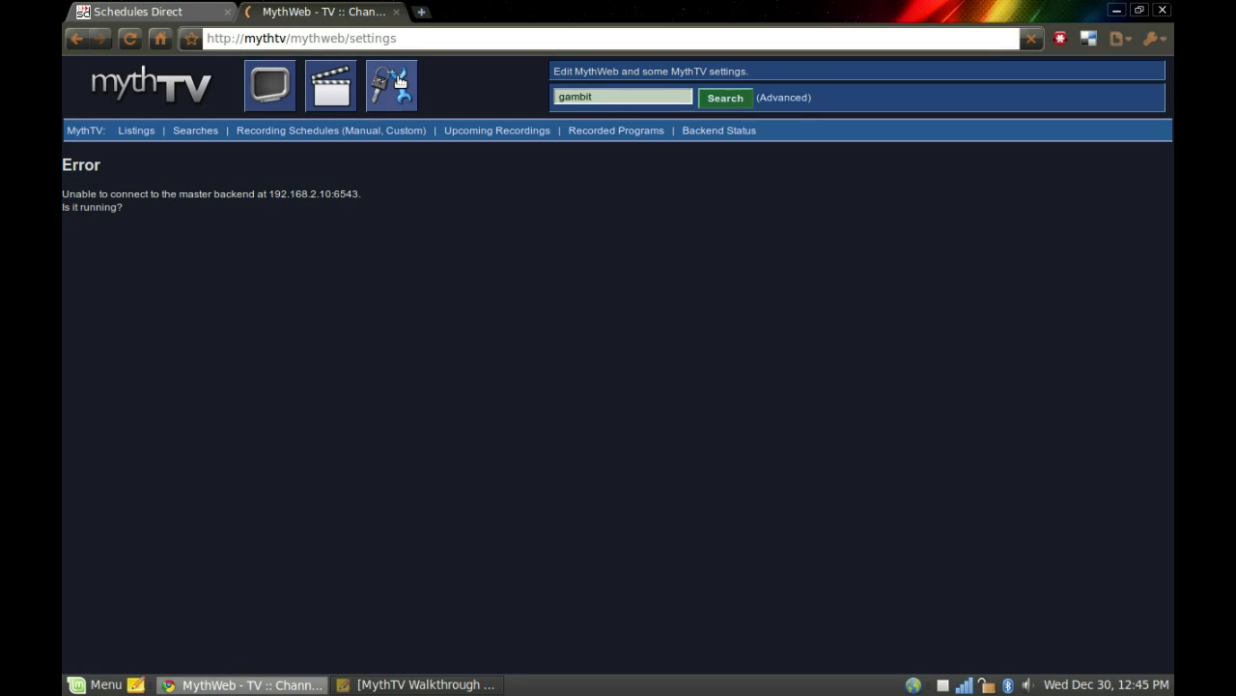
click(402, 82)
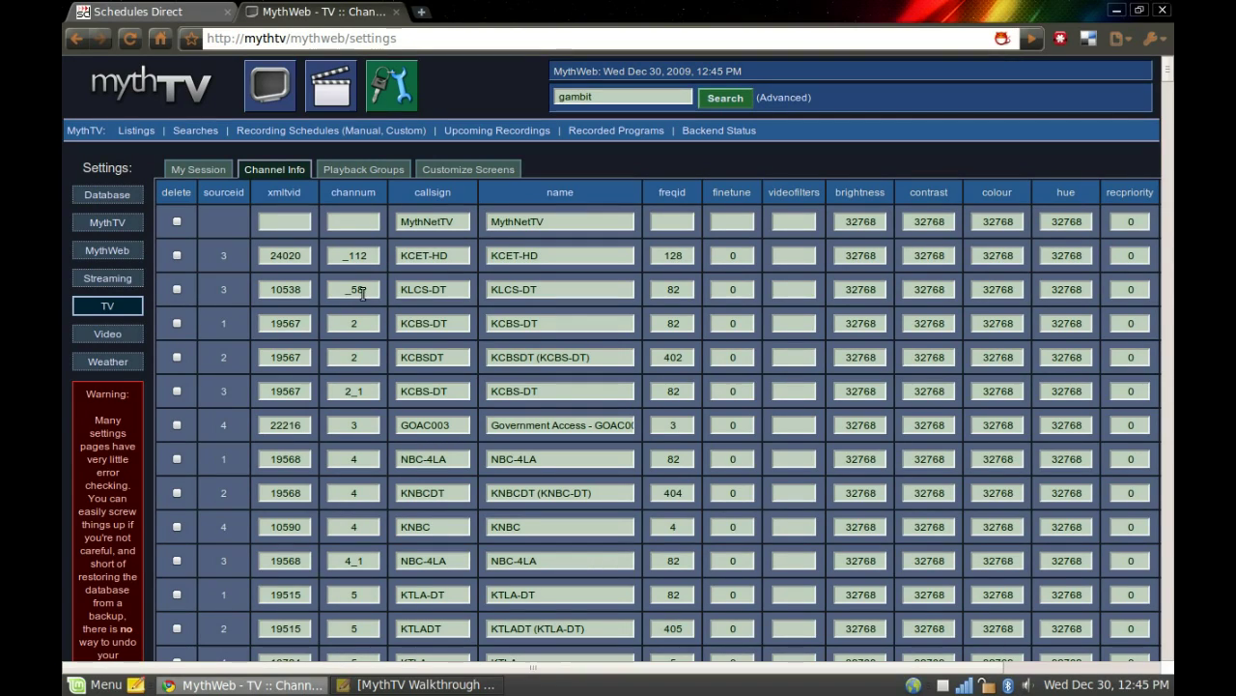
drag(365, 290, 332, 287)
drag(336, 560, 400, 558)
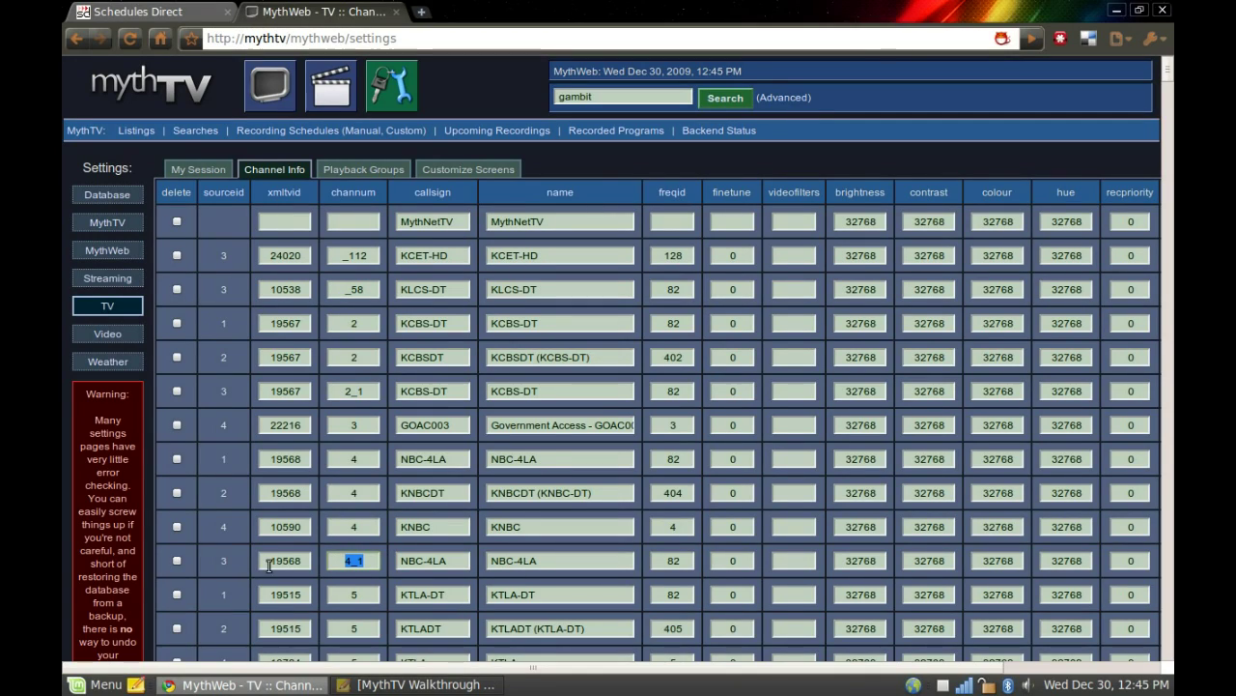
drag(262, 560, 365, 560)
drag(537, 669, 687, 676)
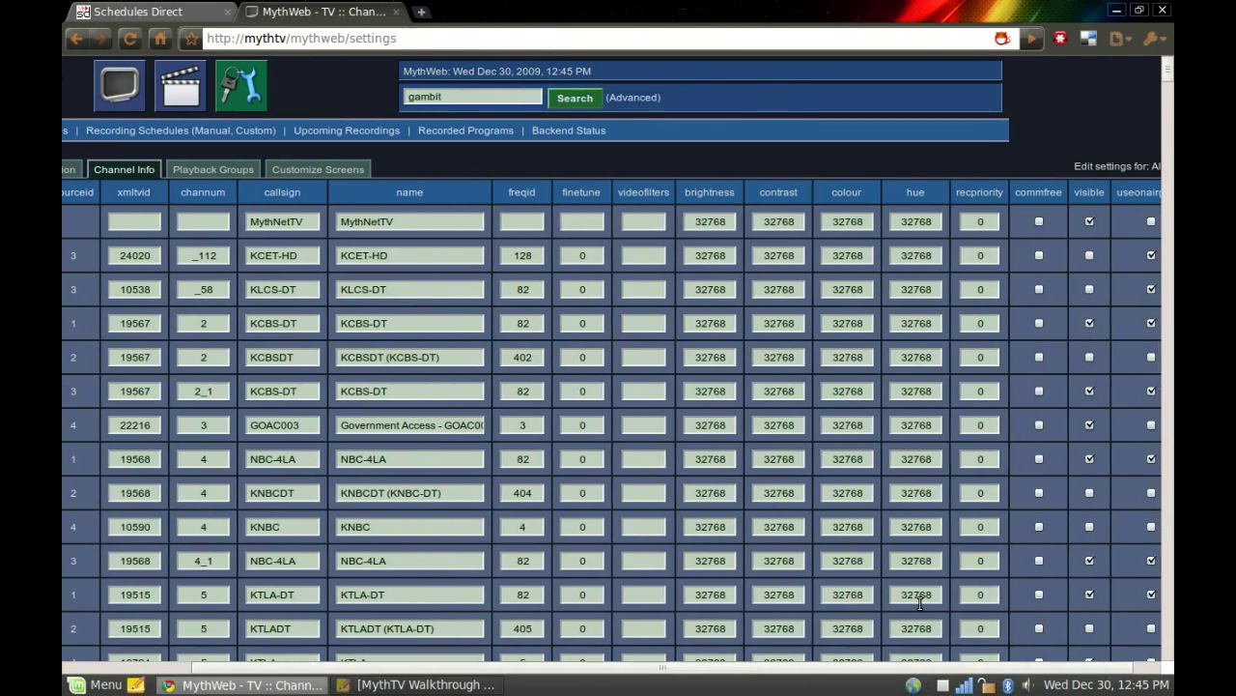
drag(824, 673, 915, 666)
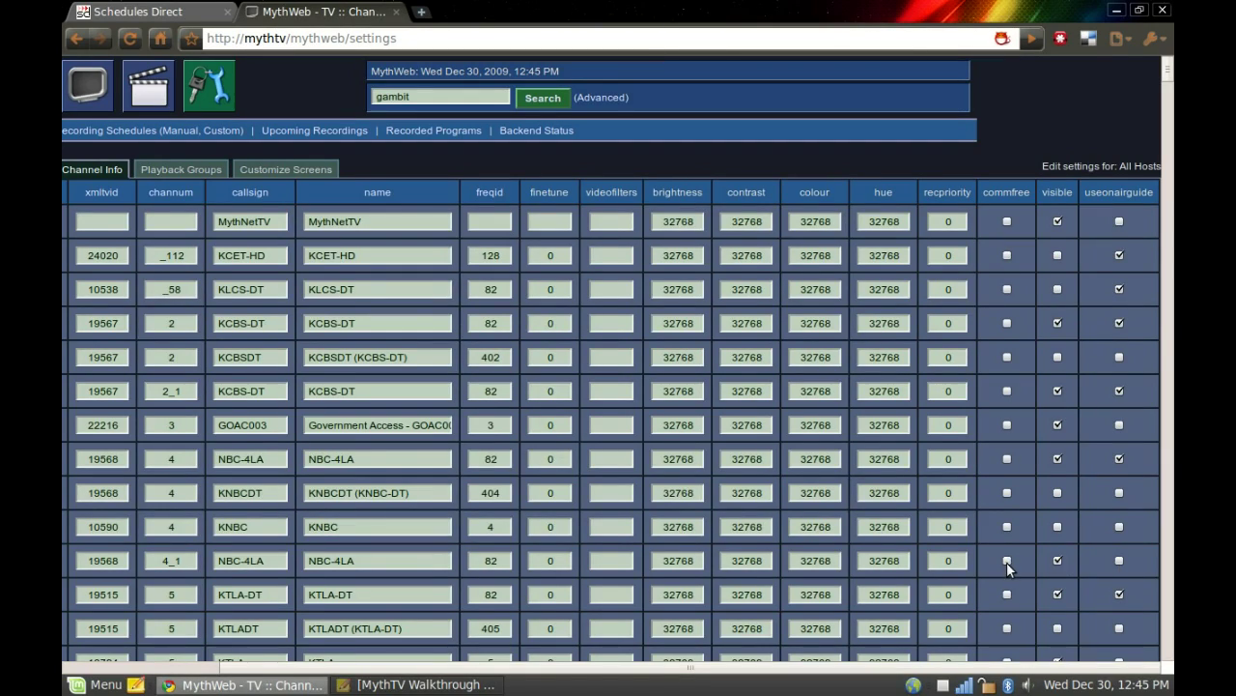
drag(963, 674, 770, 665)
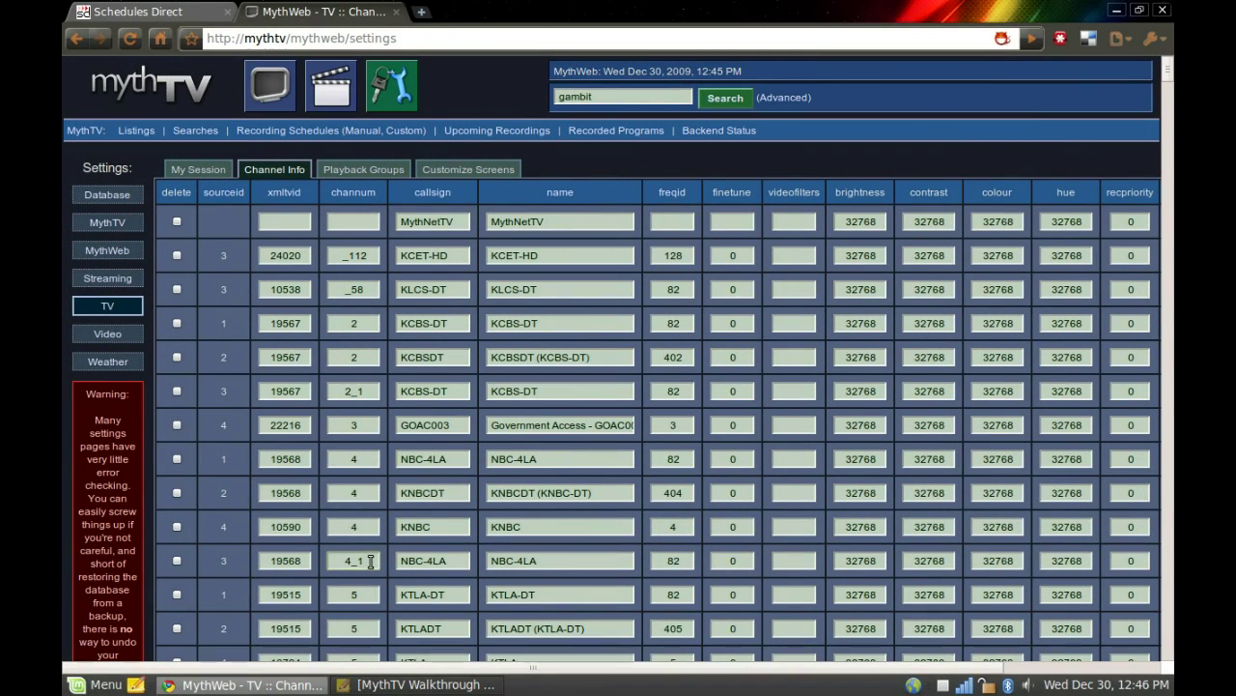
- Change the source-3 NBC-4LA channel number from 4_1 to 4
click(370, 560)
key(BackSpace)
key(BackSpace)
double_click(223, 561)
middle_click(218, 249)
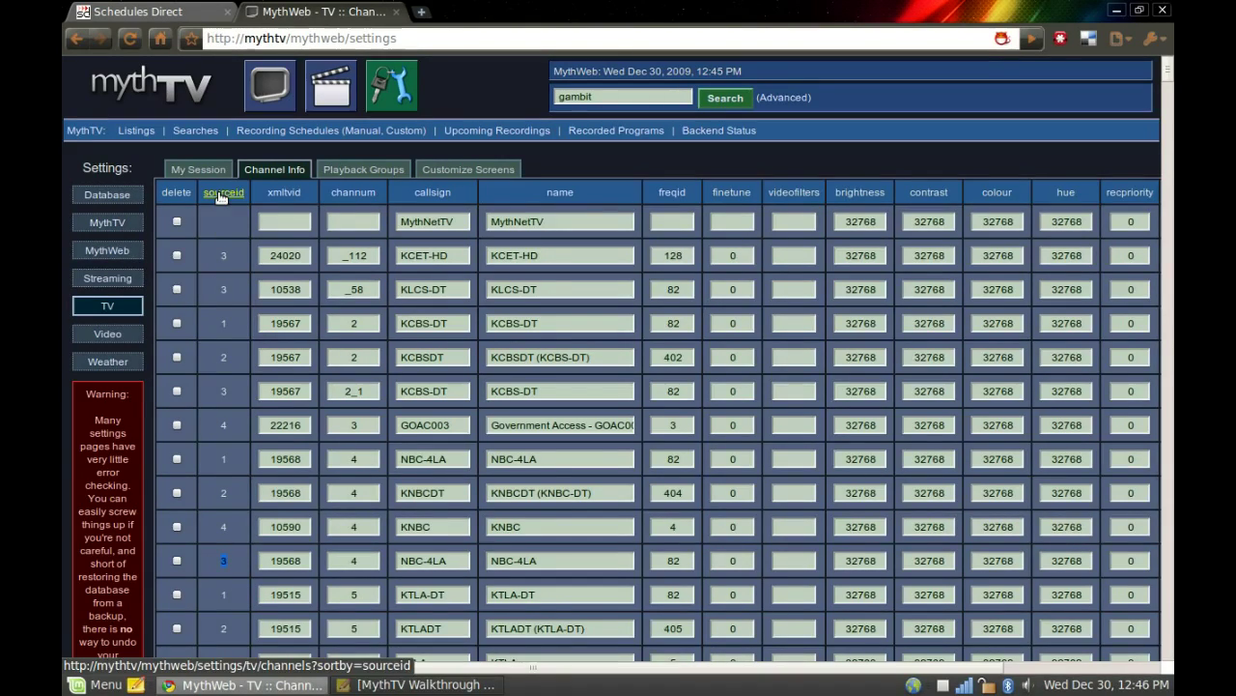
double_click(224, 560)
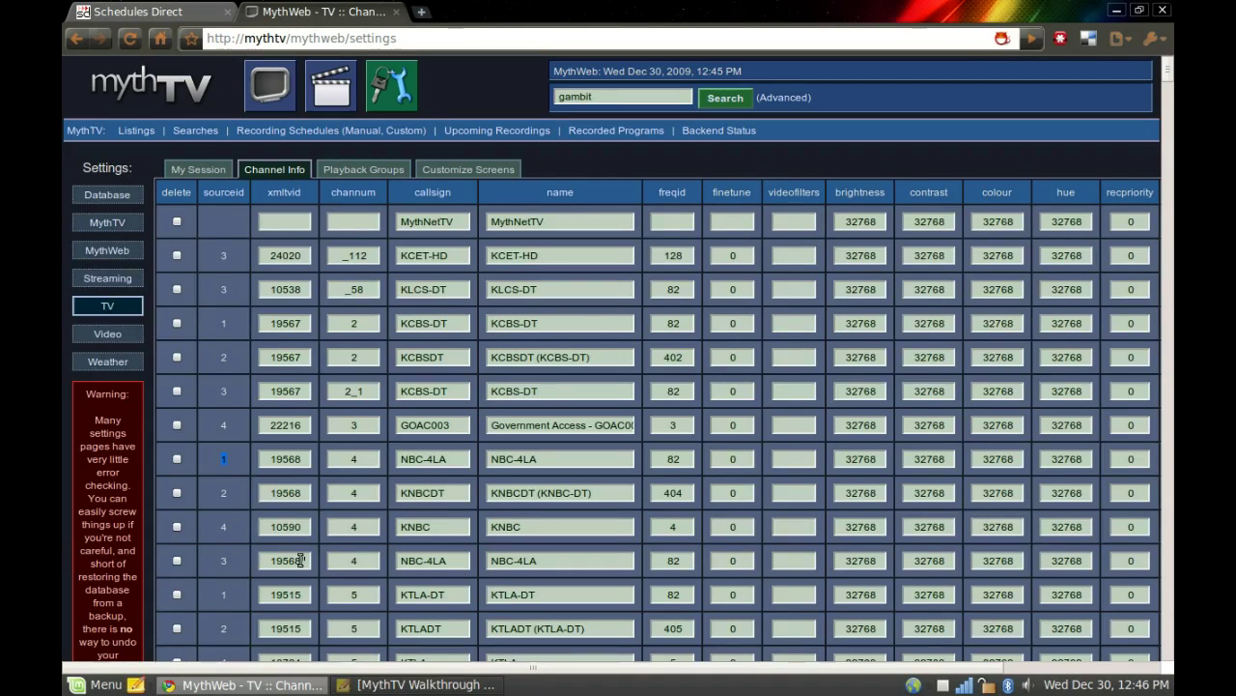
- Type 9568 into KNBC's xmltvid to make it 19568, comparing the channel-4 rows
drag(276, 563, 276, 527)
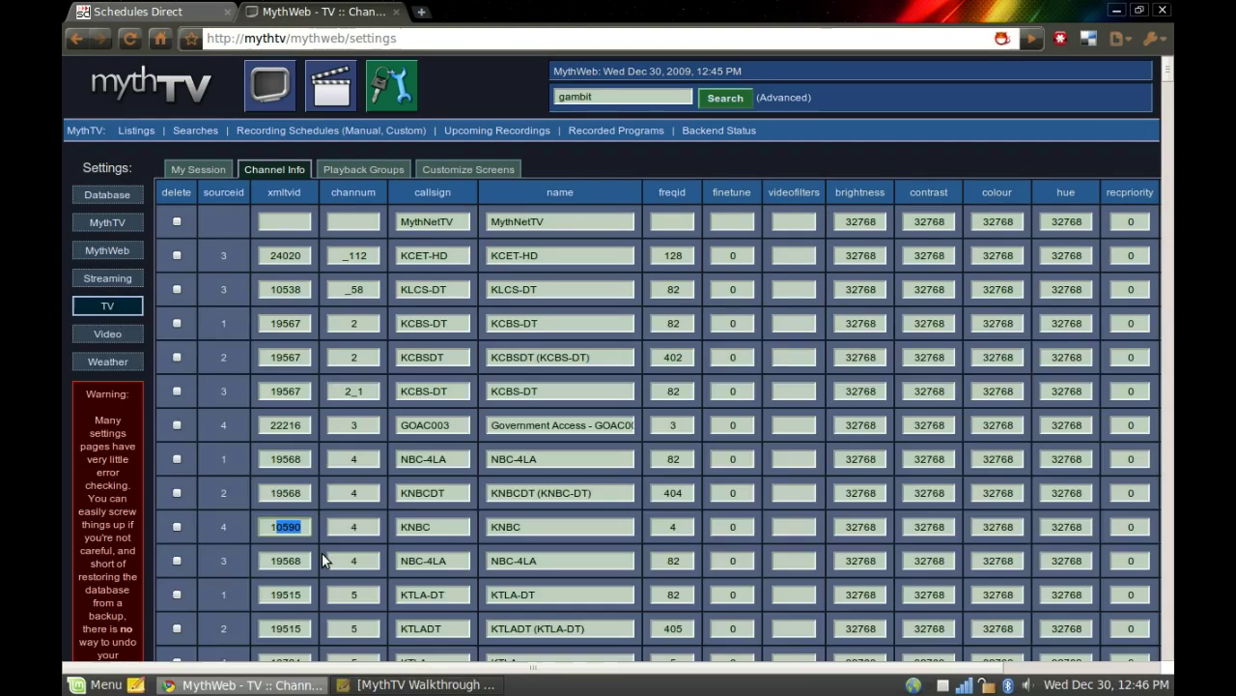
text(9568)
double_click(370, 561)
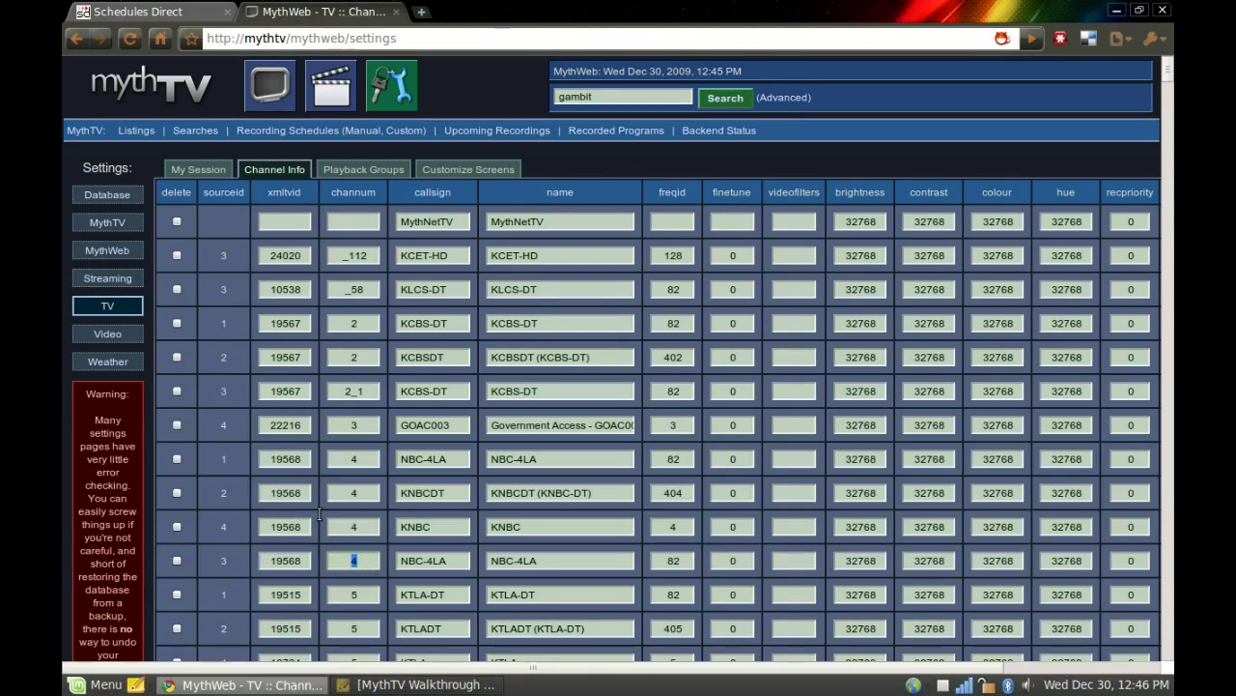
double_click(350, 459)
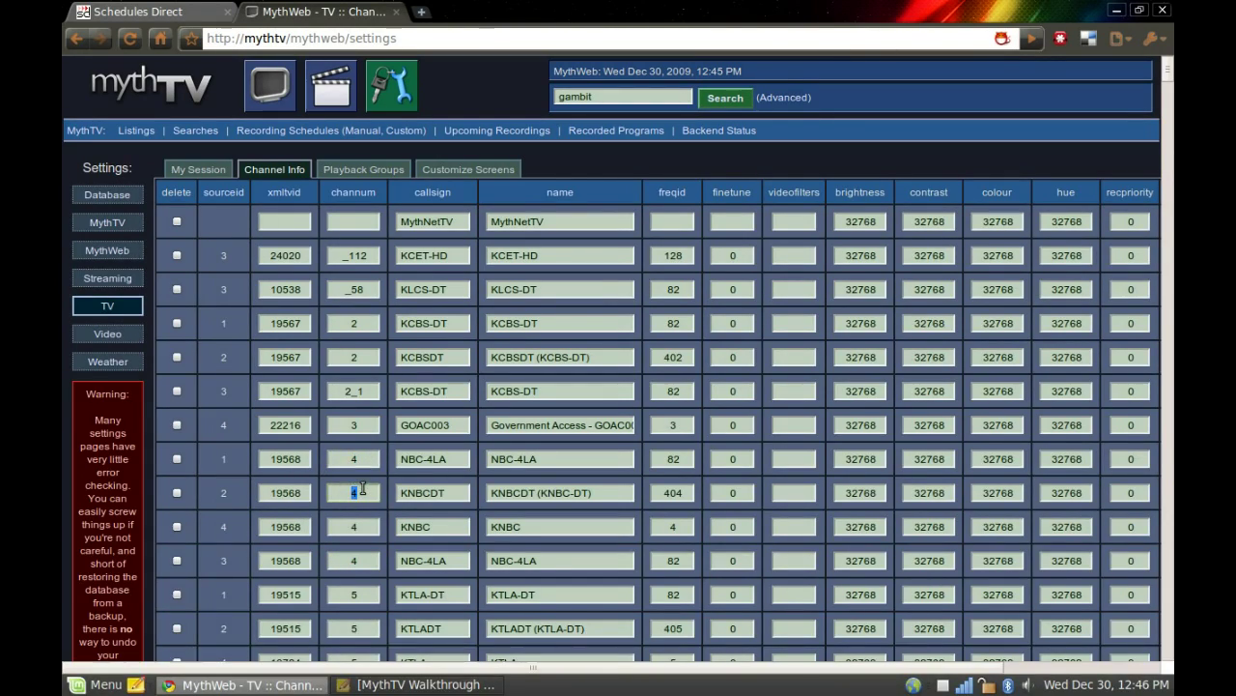
click(351, 458)
double_click(358, 493)
double_click(352, 560)
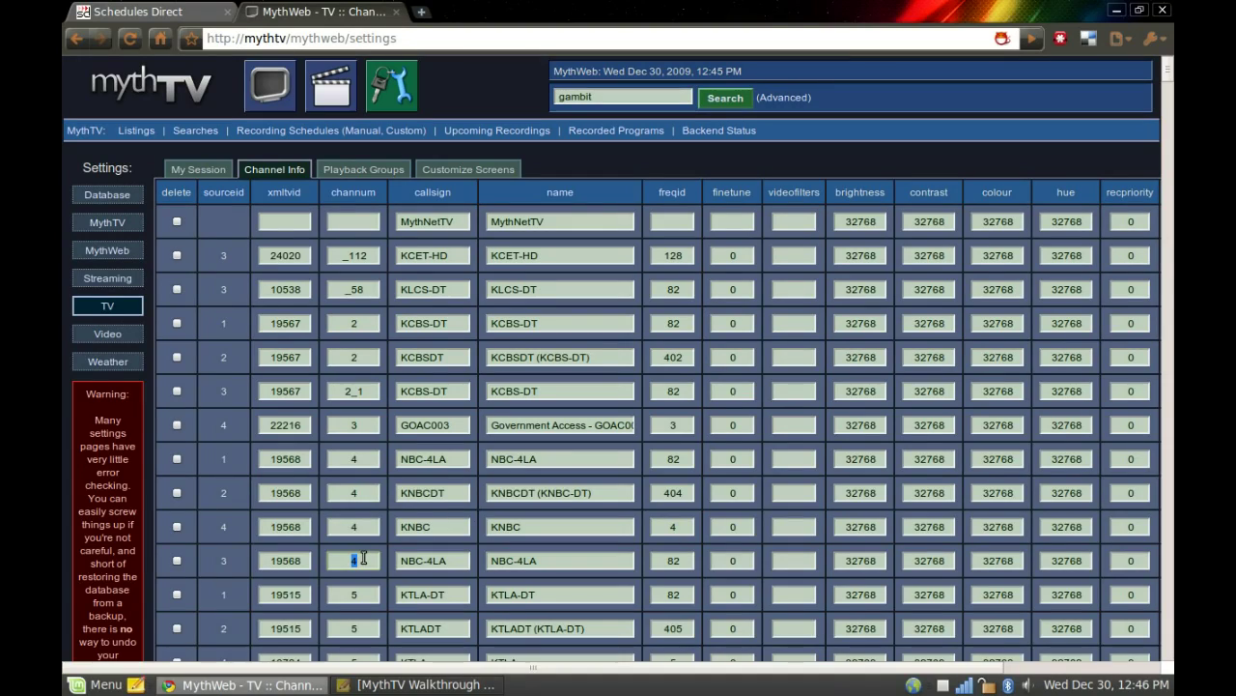
- Check KNBC's id, 10590, on the Schedules Direct lineup page
drag(306, 528, 284, 529)
click(145, 12)
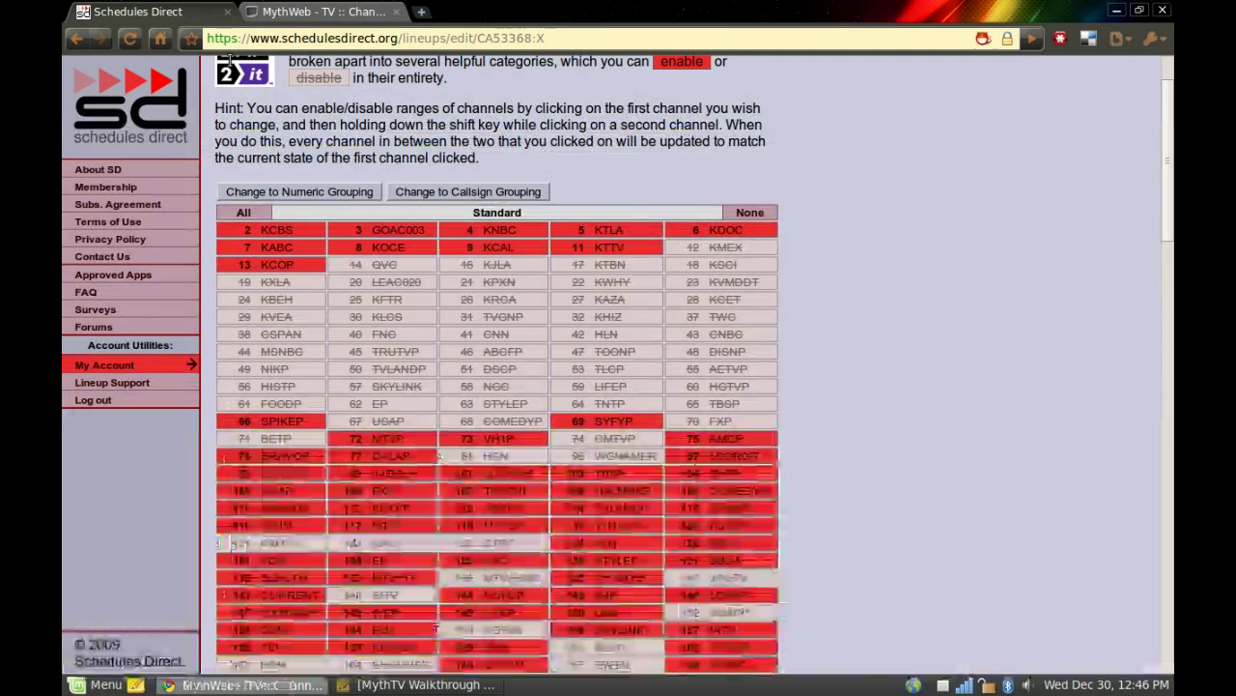
mouse_move(522, 233)
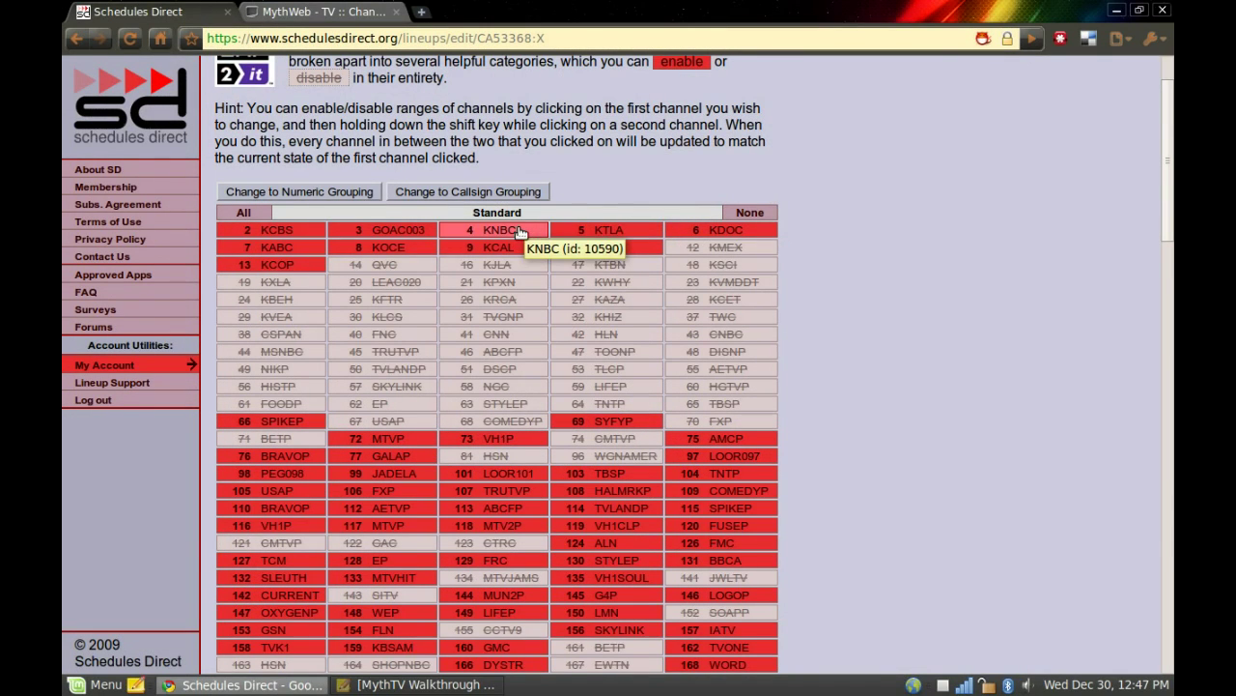
click(319, 12)
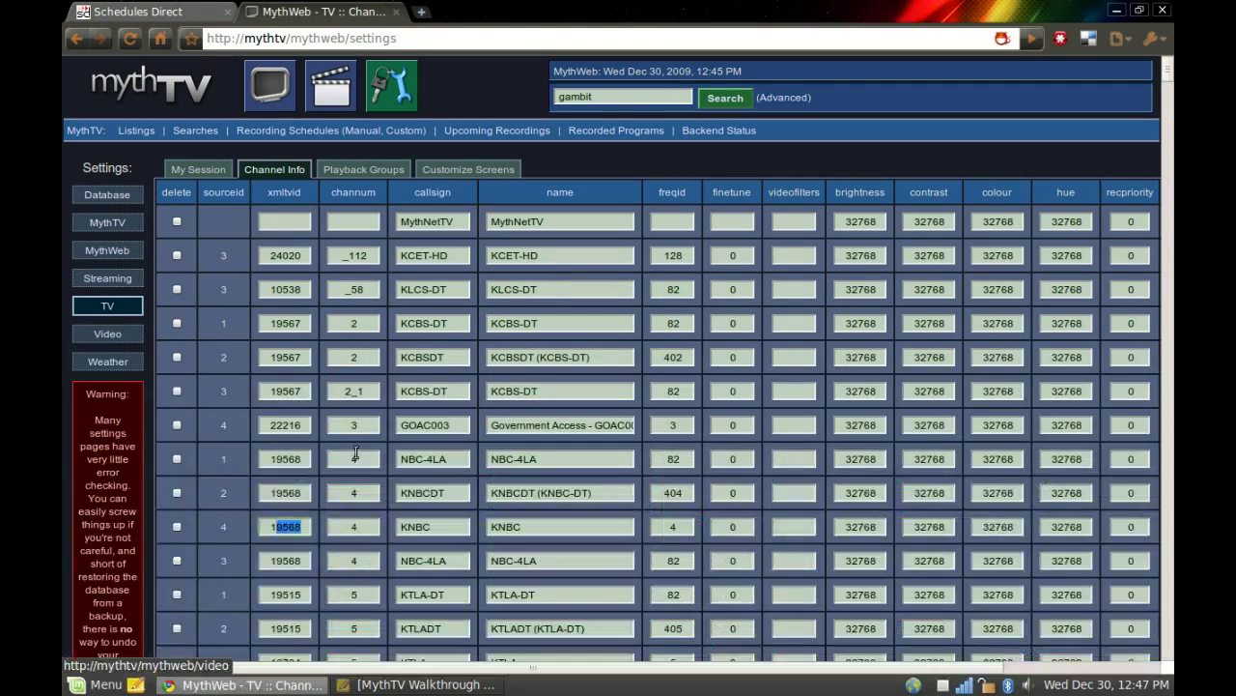
- Set KNBC's xmltvid to 10590, untick visible for NBC-4LA, and renumber KNBC to 104
text(0590)
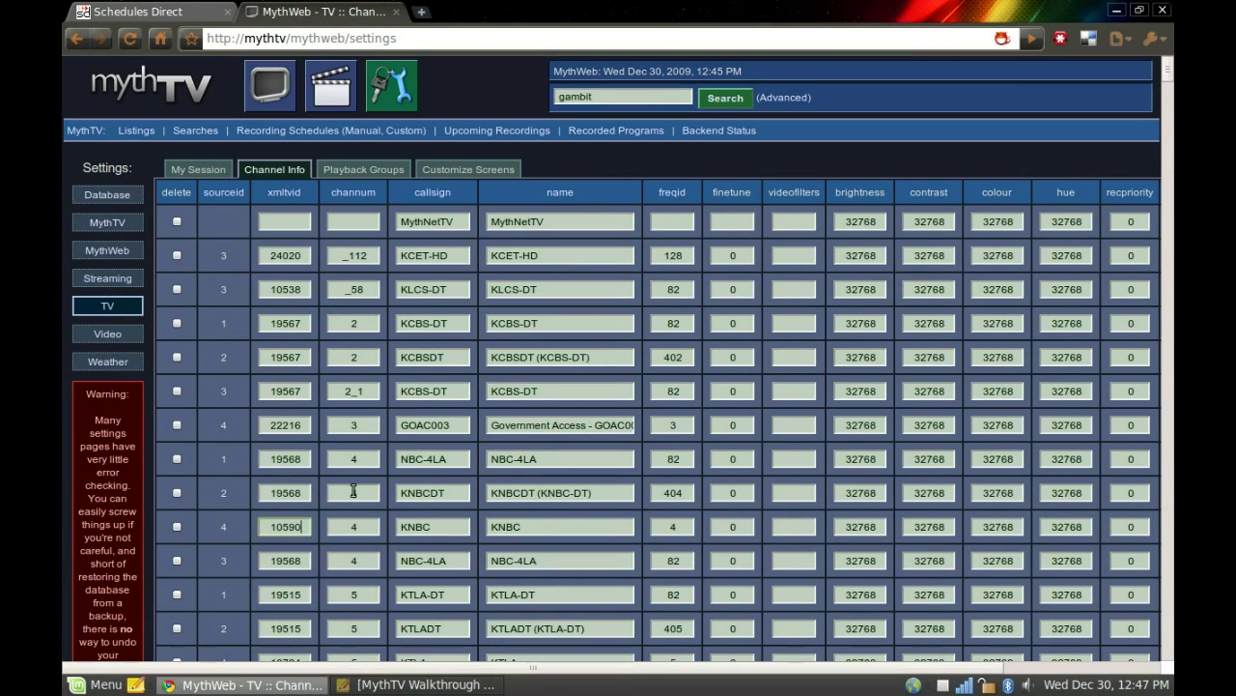
drag(618, 667, 785, 679)
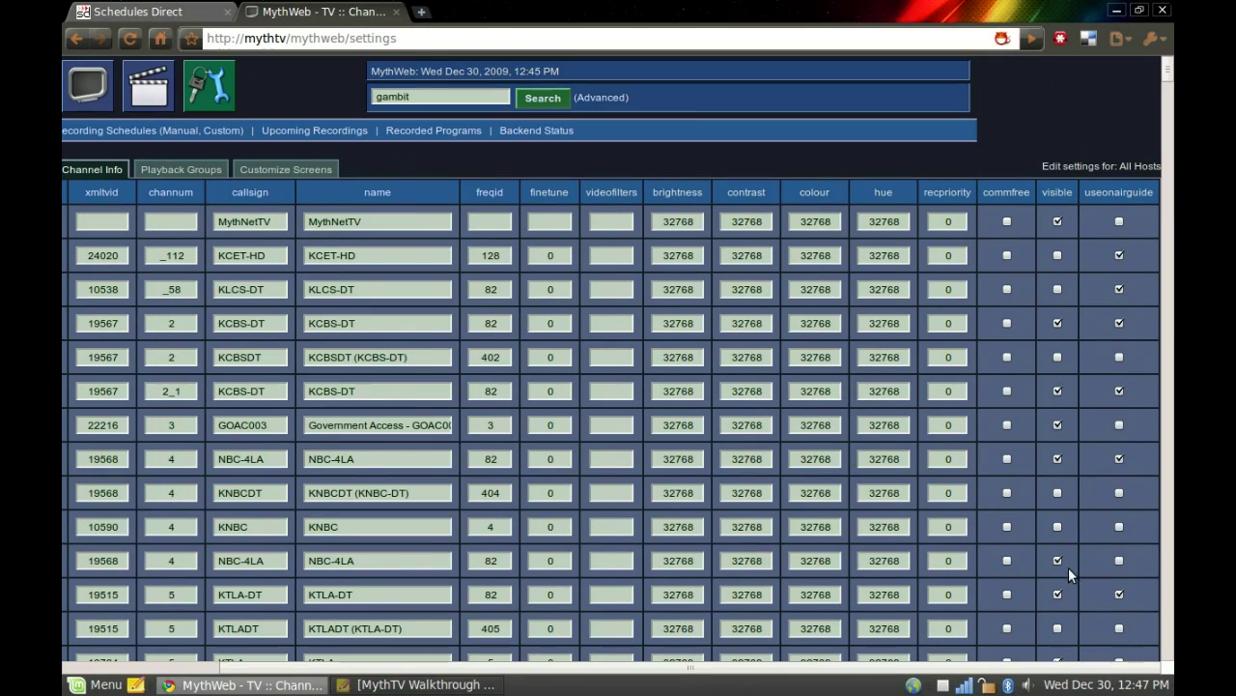
click(1058, 560)
scroll(694, 668, left, 5)
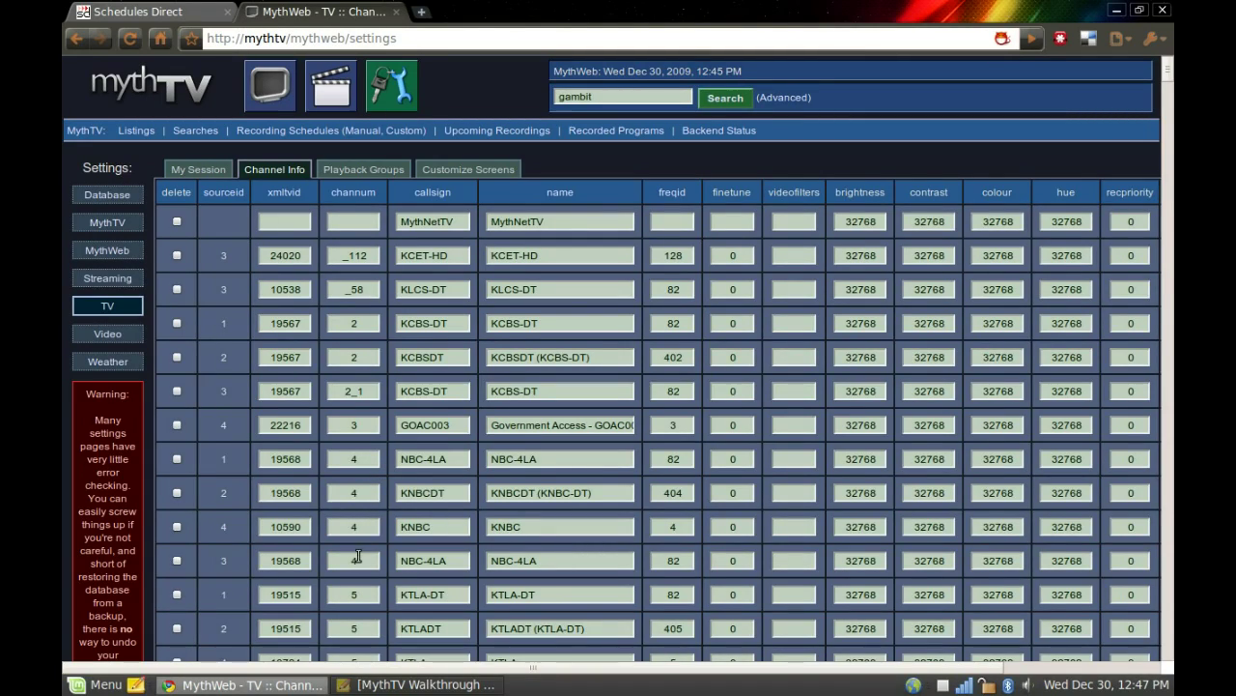
double_click(354, 527)
- Untick the option flag on the KTTV channel row (xmltvid 10741, channel 11)
scroll(680, 392, down, 10)
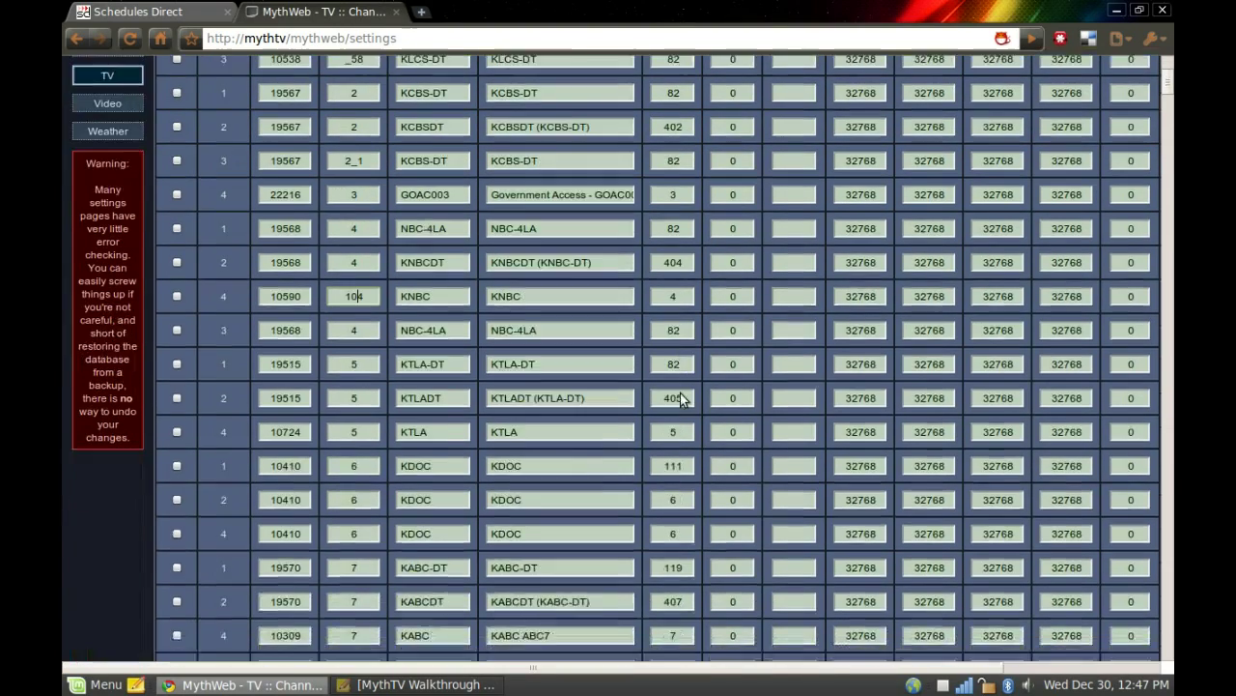
scroll(680, 392, down, 8)
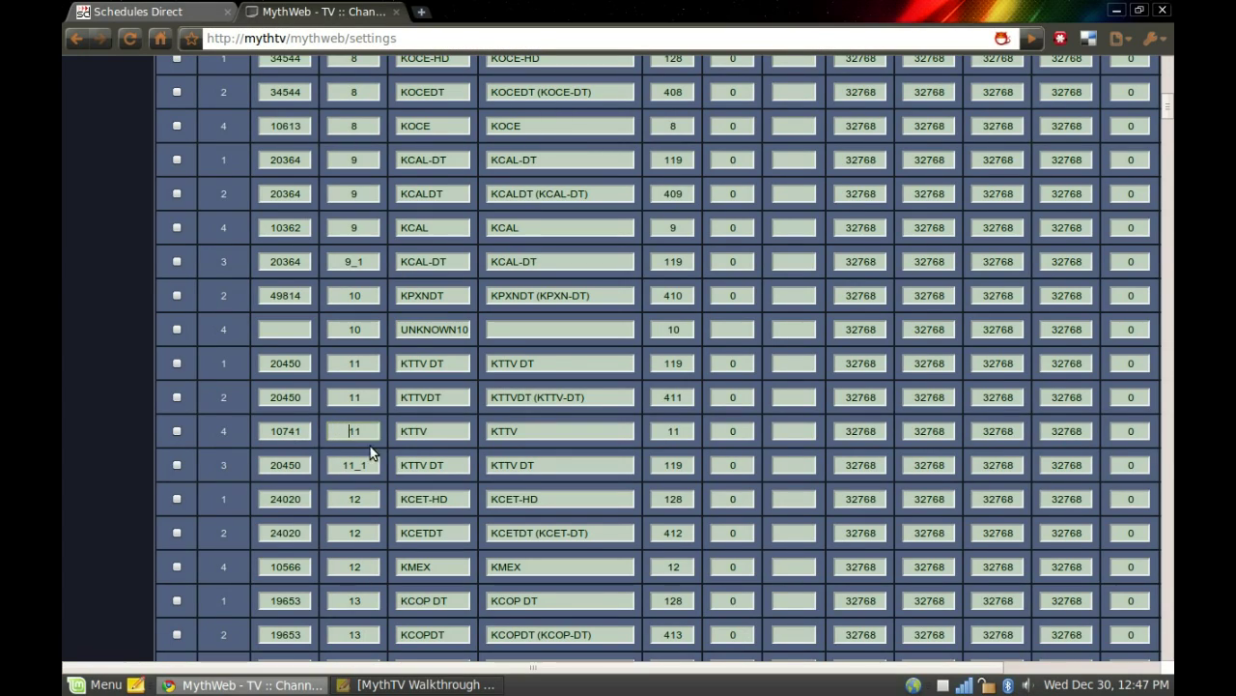
drag(271, 433, 317, 436)
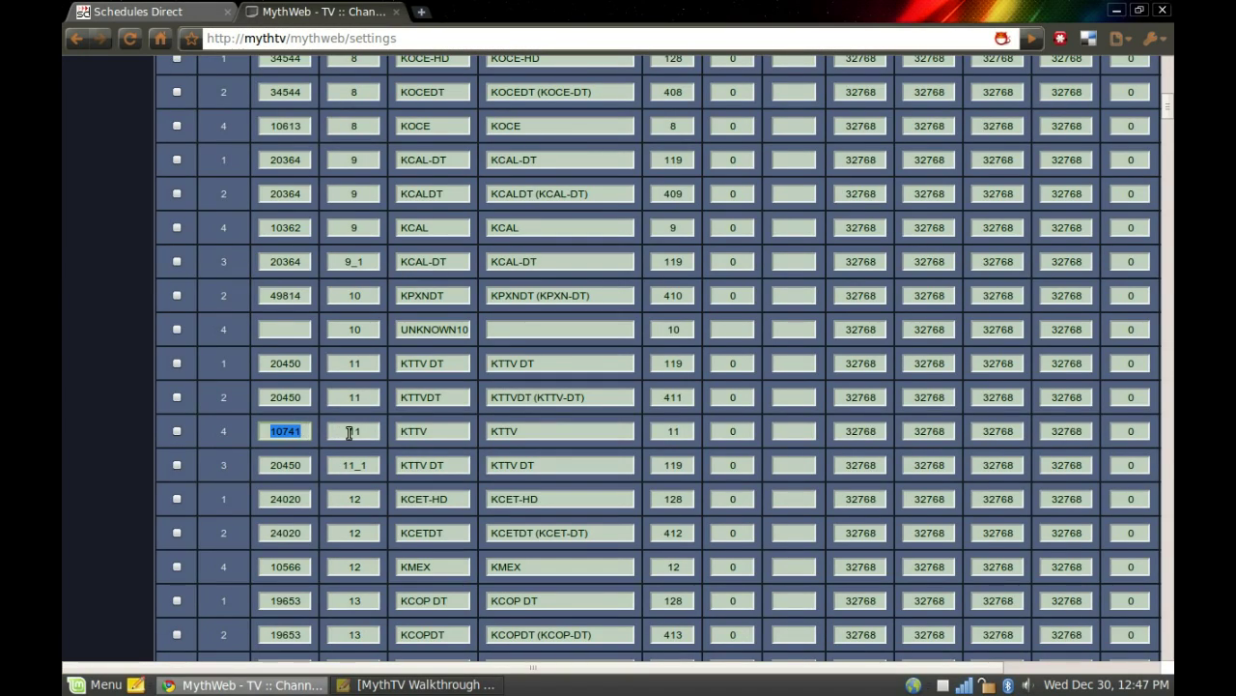
click(350, 432)
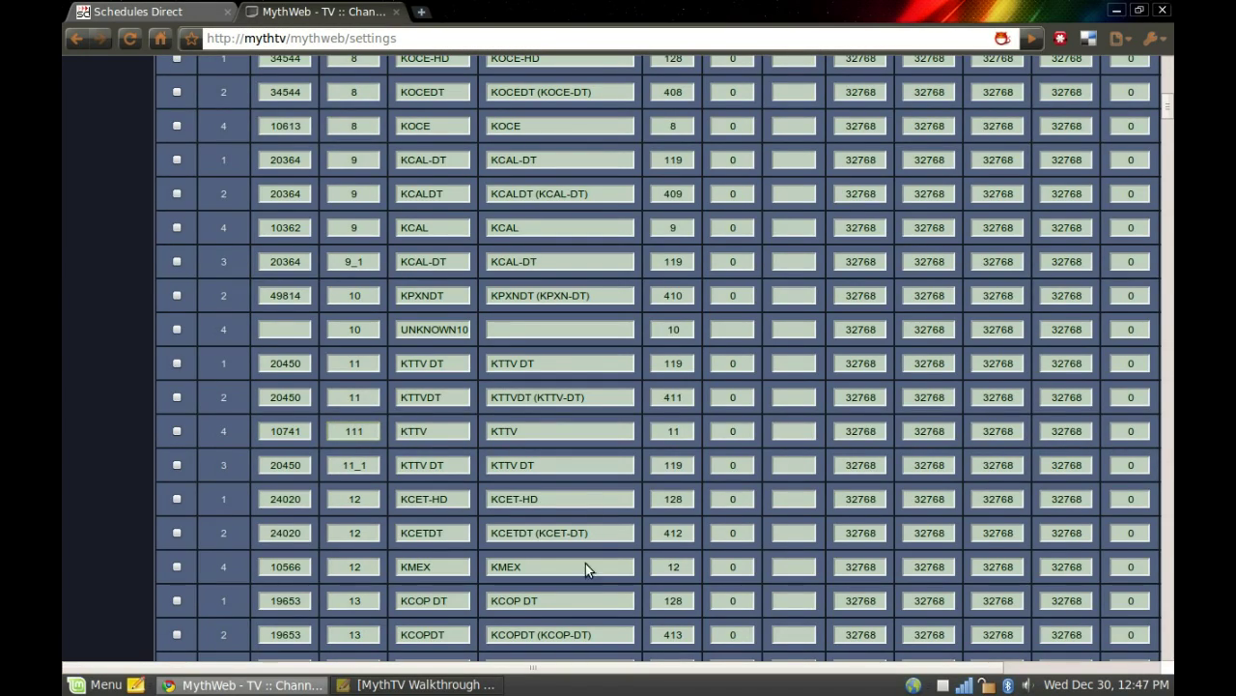
drag(627, 668, 765, 681)
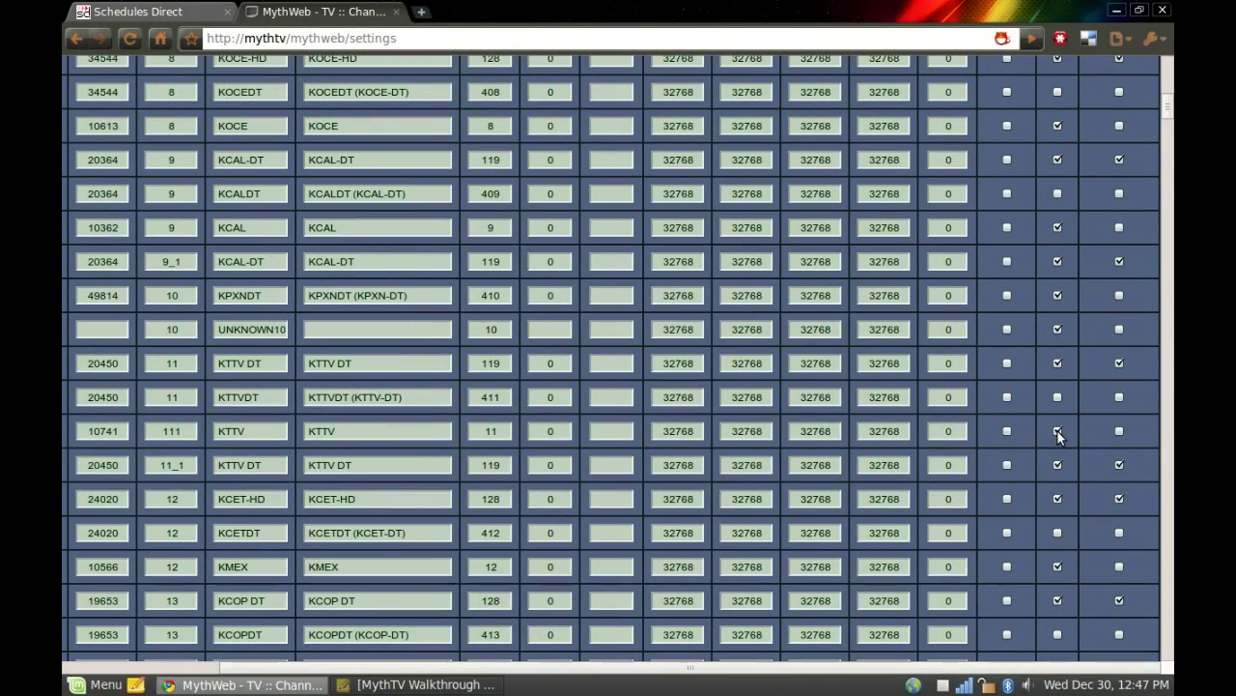
click(1058, 431)
- Change KTTV DT's channel number from 11_1 to 11 and untick its flag
drag(767, 665, 630, 682)
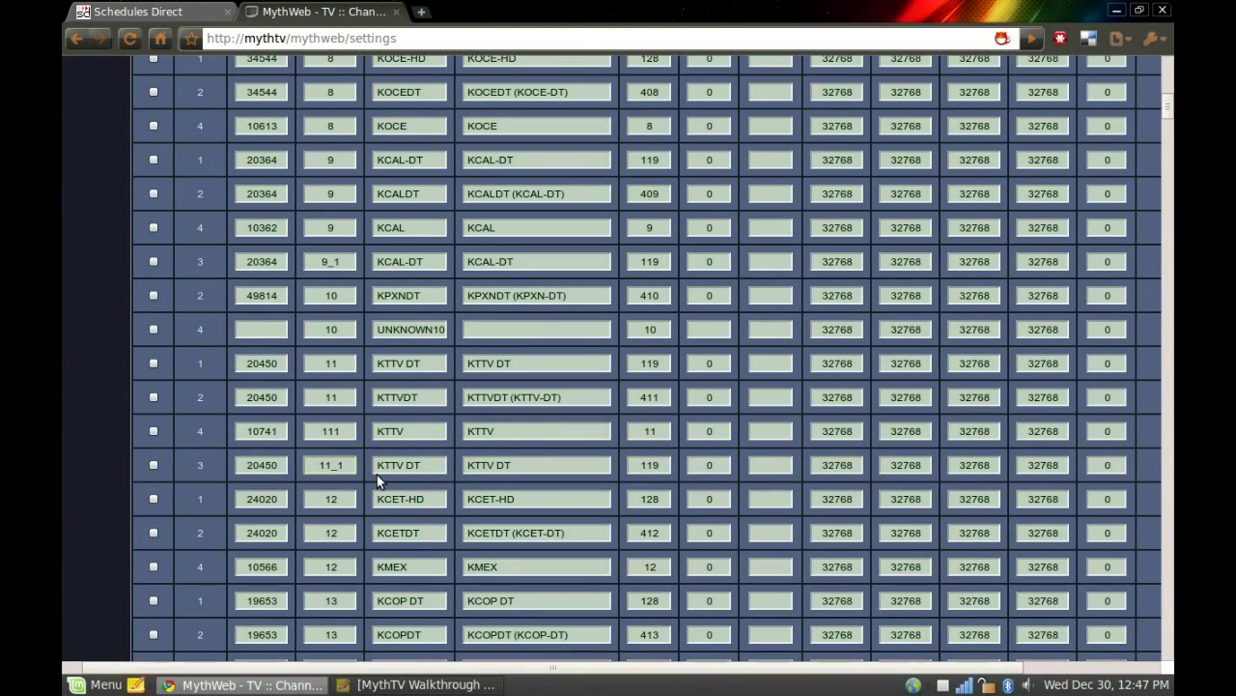
key(BackSpace)
key(BackSpace)
drag(496, 662, 641, 685)
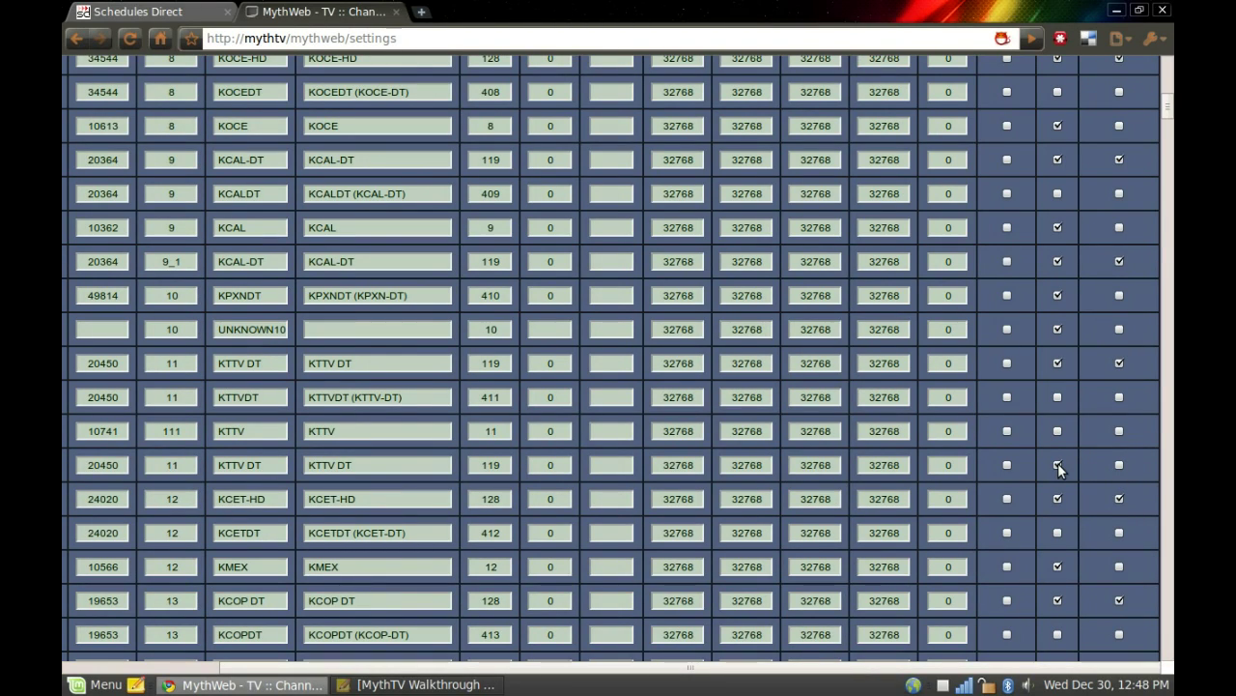
click(1058, 464)
drag(858, 674, 700, 674)
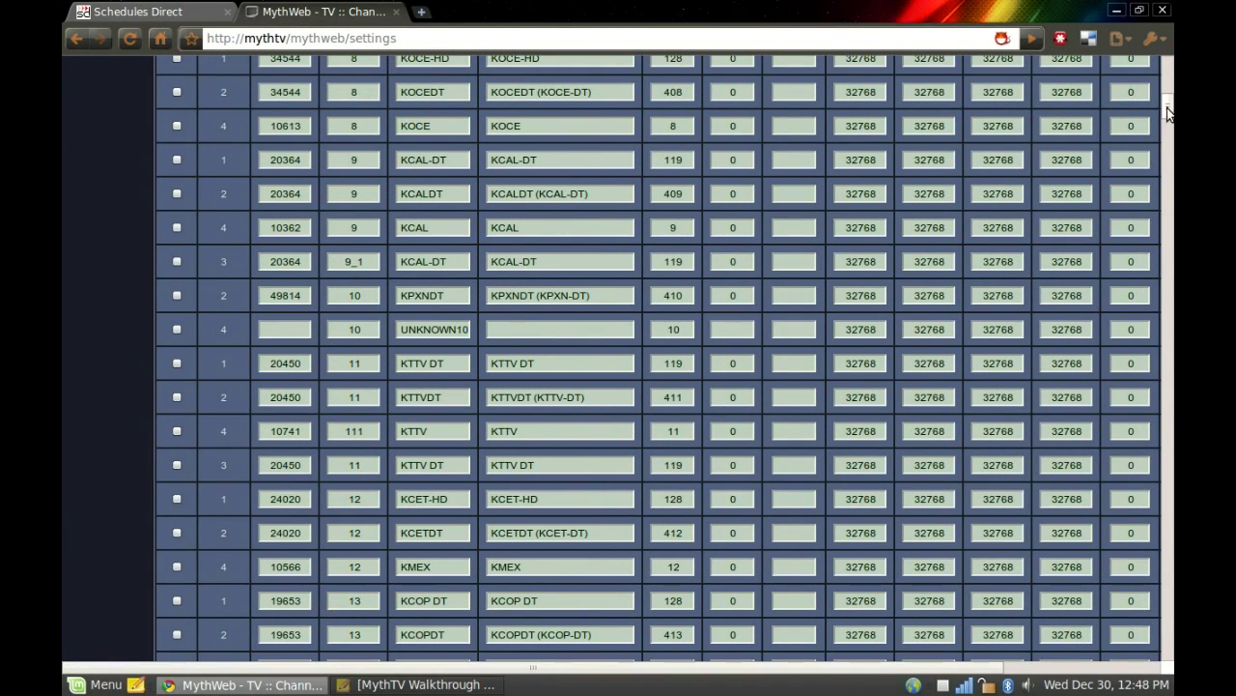
- Scroll to source-3 channels 609–626 and toggle channel 3 GOAC003 on Schedules Direct
drag(1167, 107, 1148, 563)
scroll(357, 145, down, 5)
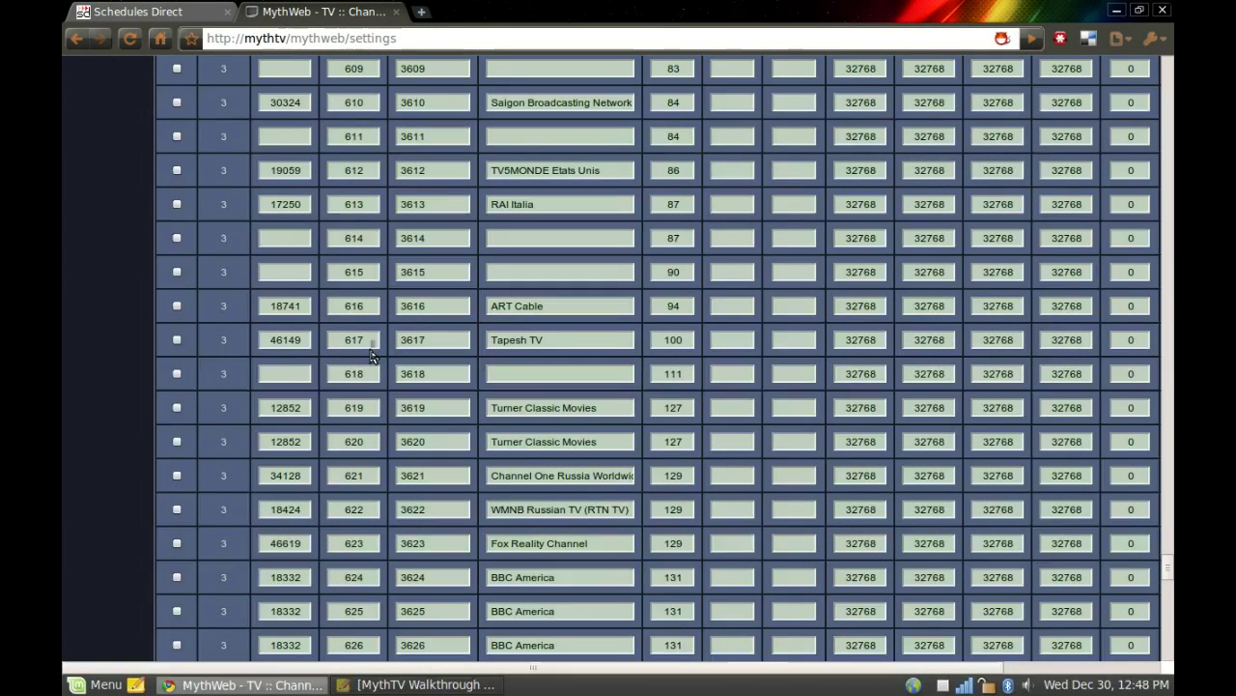
click(197, 13)
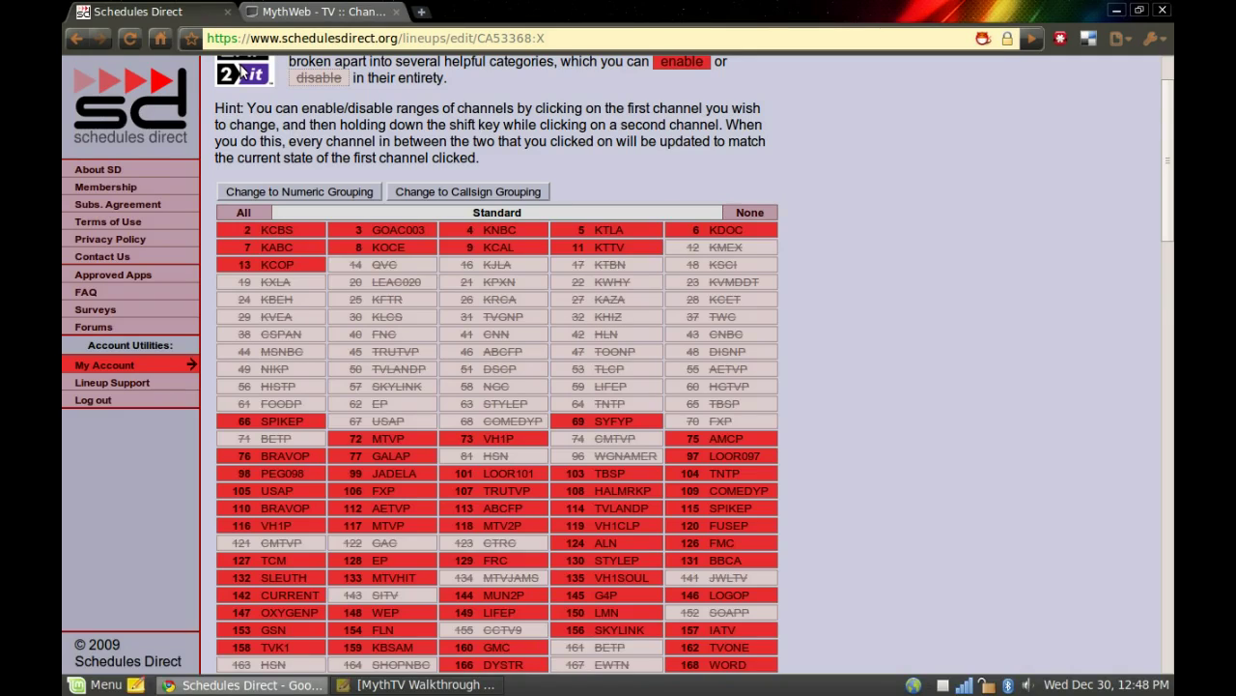
click(75, 39)
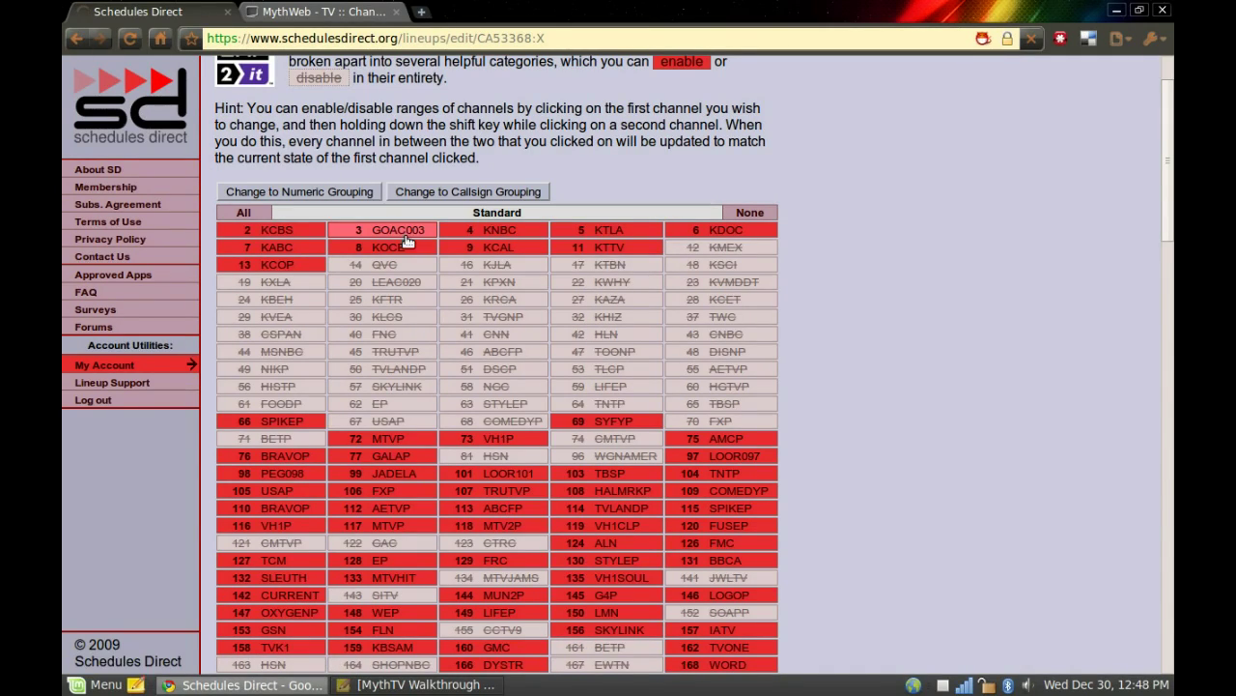
click(319, 12)
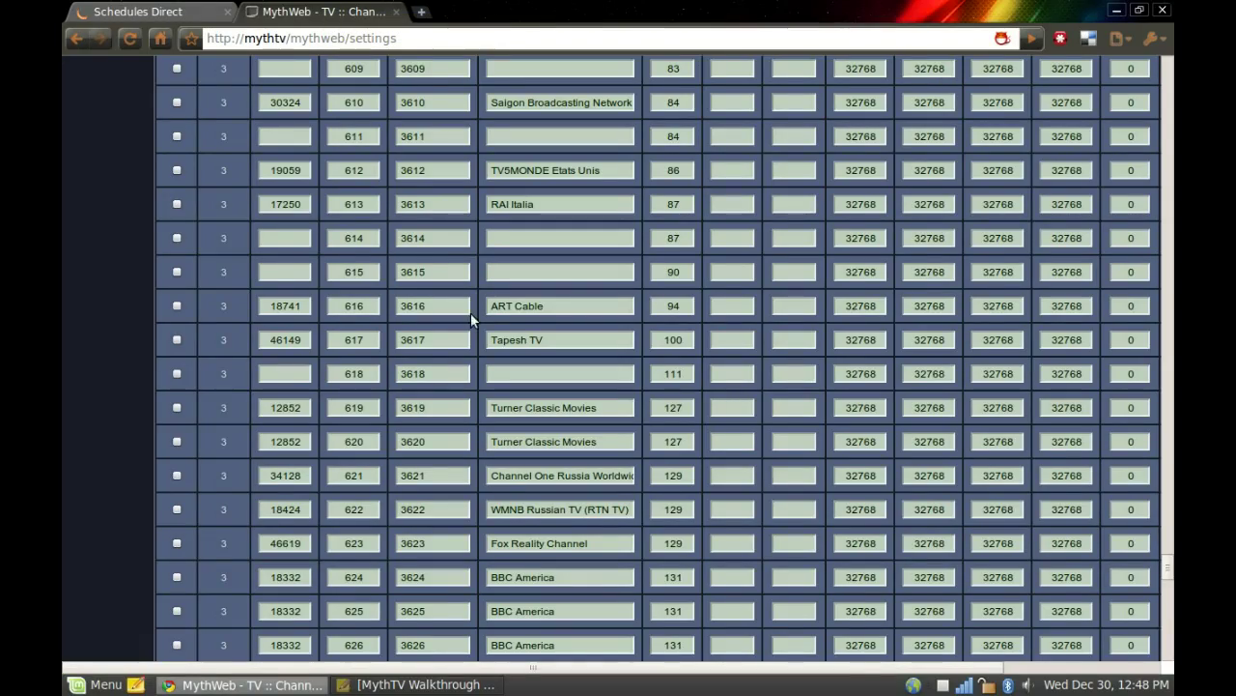
scroll(451, 333, down, 4)
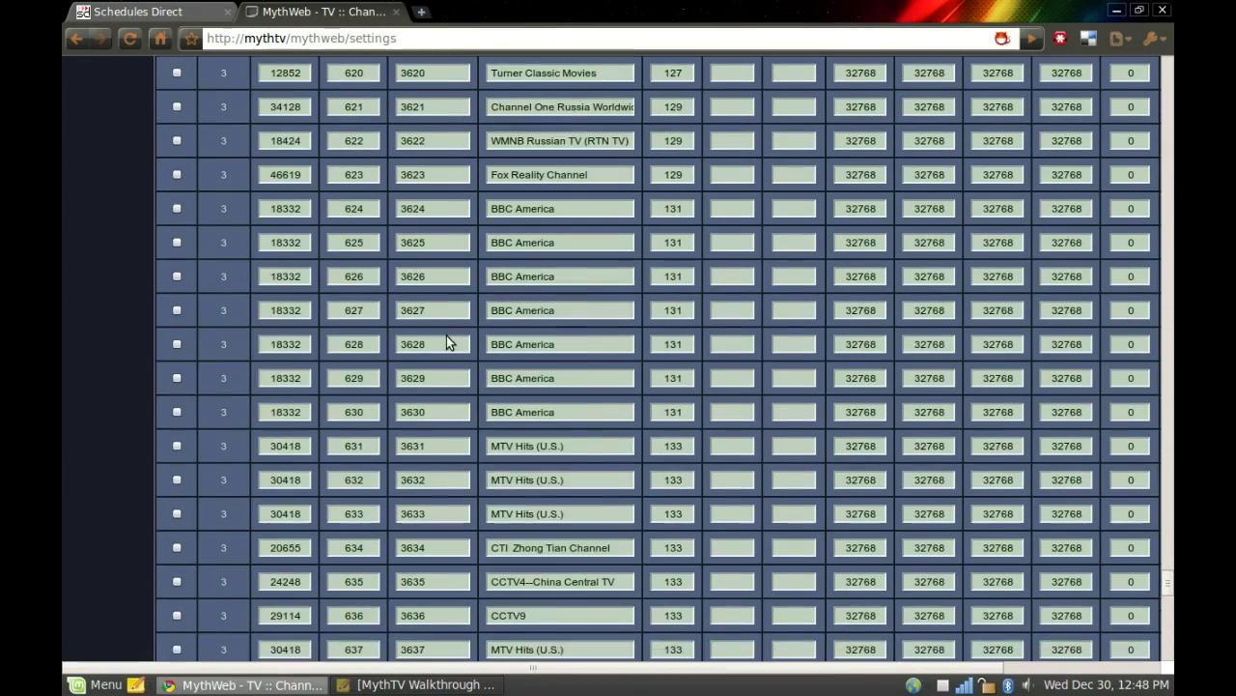
scroll(447, 343, down, 5)
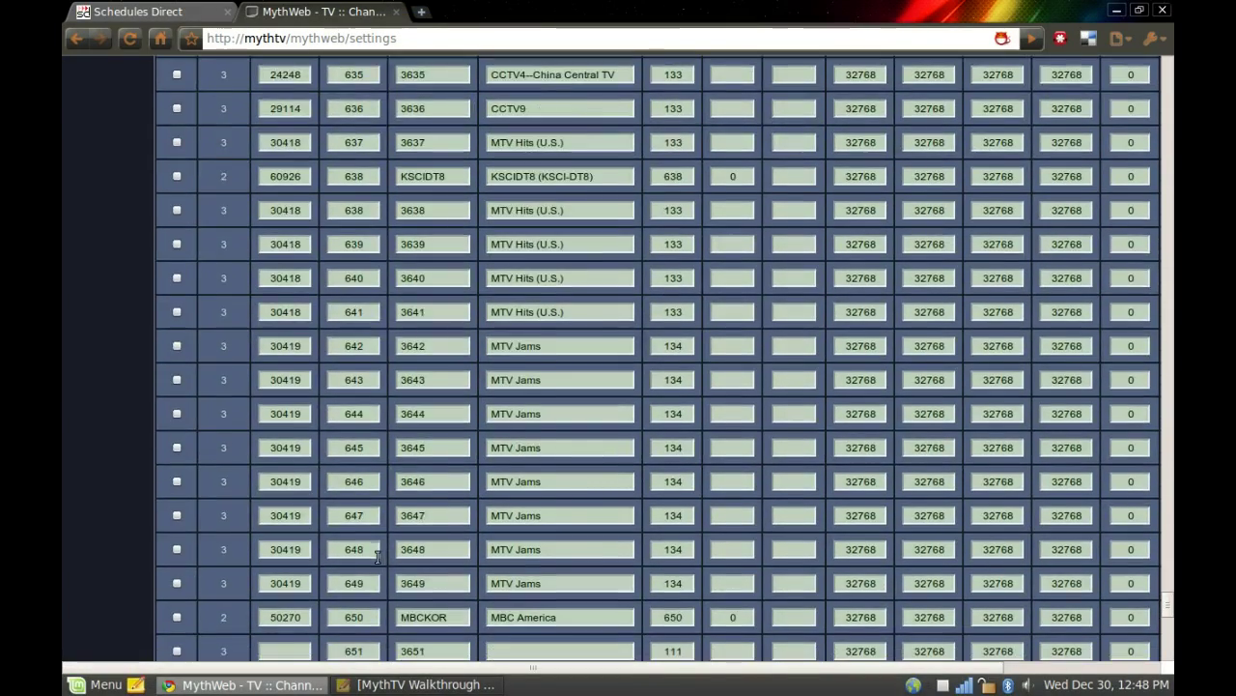
scroll(376, 556, down, 8)
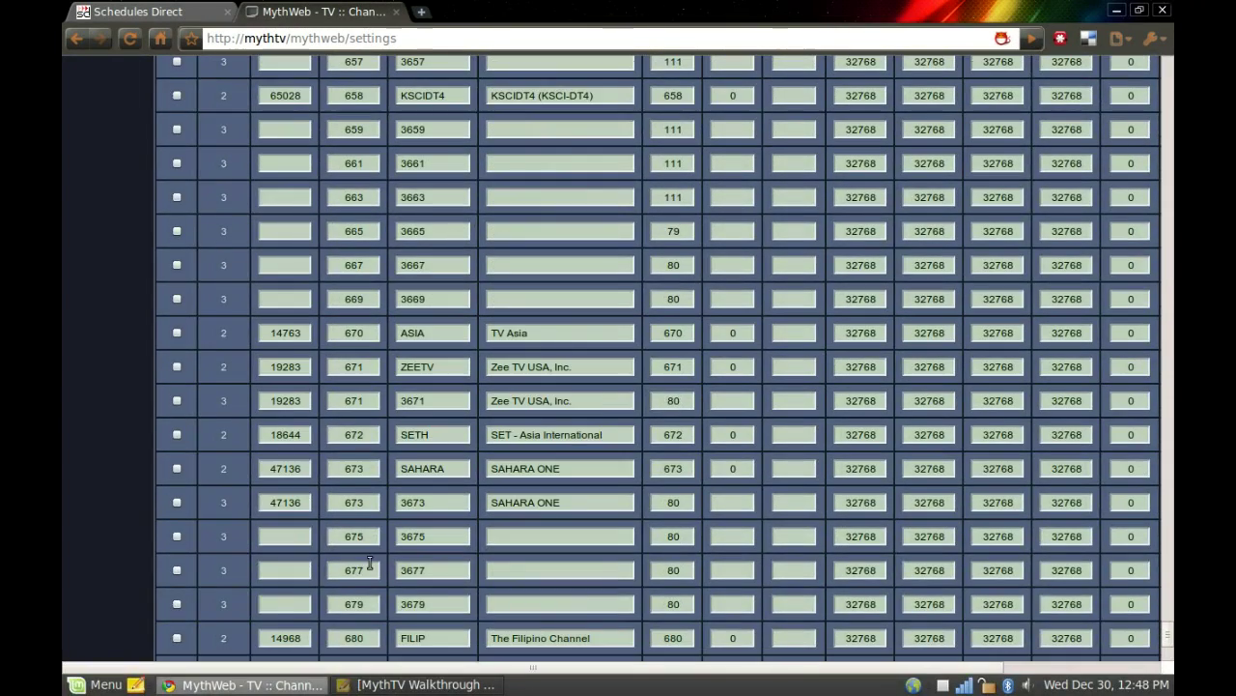
scroll(370, 564, down, 2)
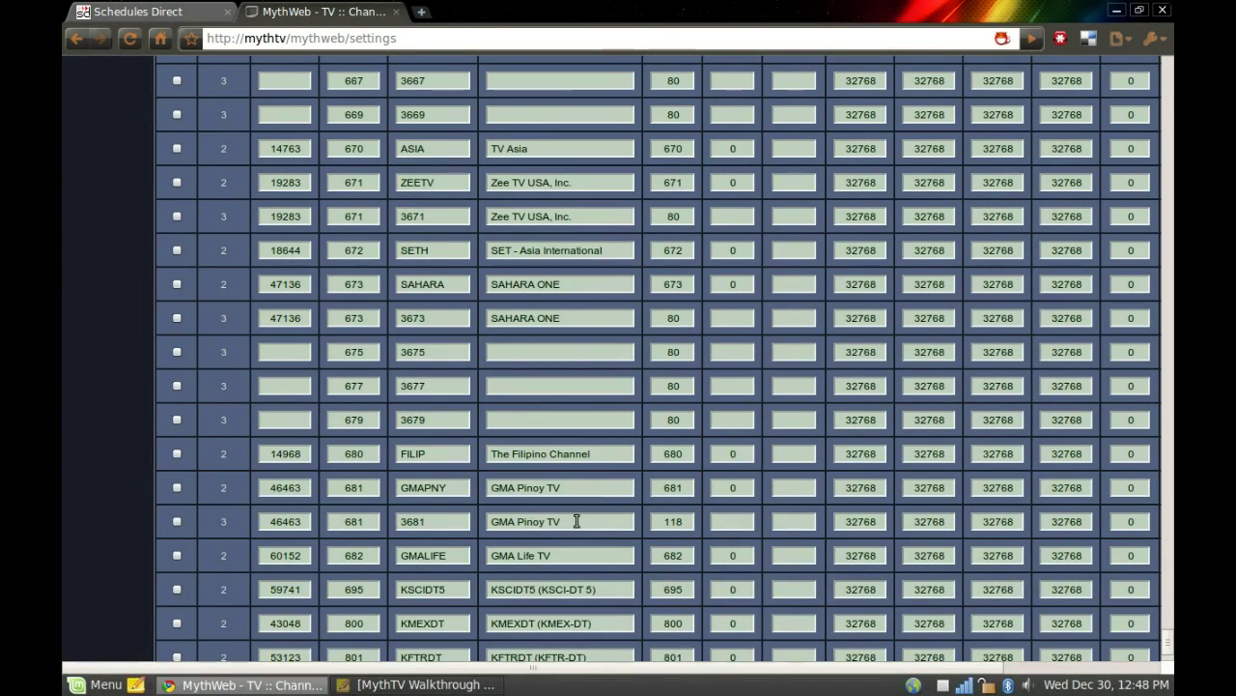
scroll(502, 543, down, 3)
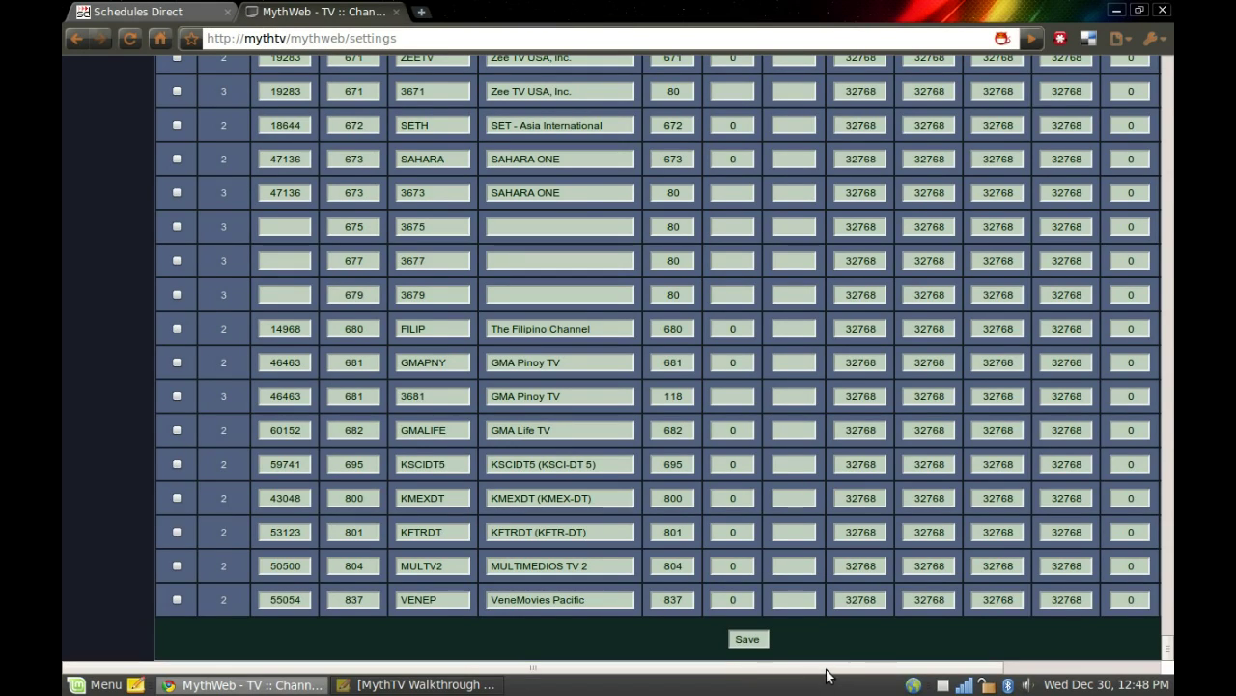
key(ctrl+alt+Right)
key(ctrl+alt+Right)
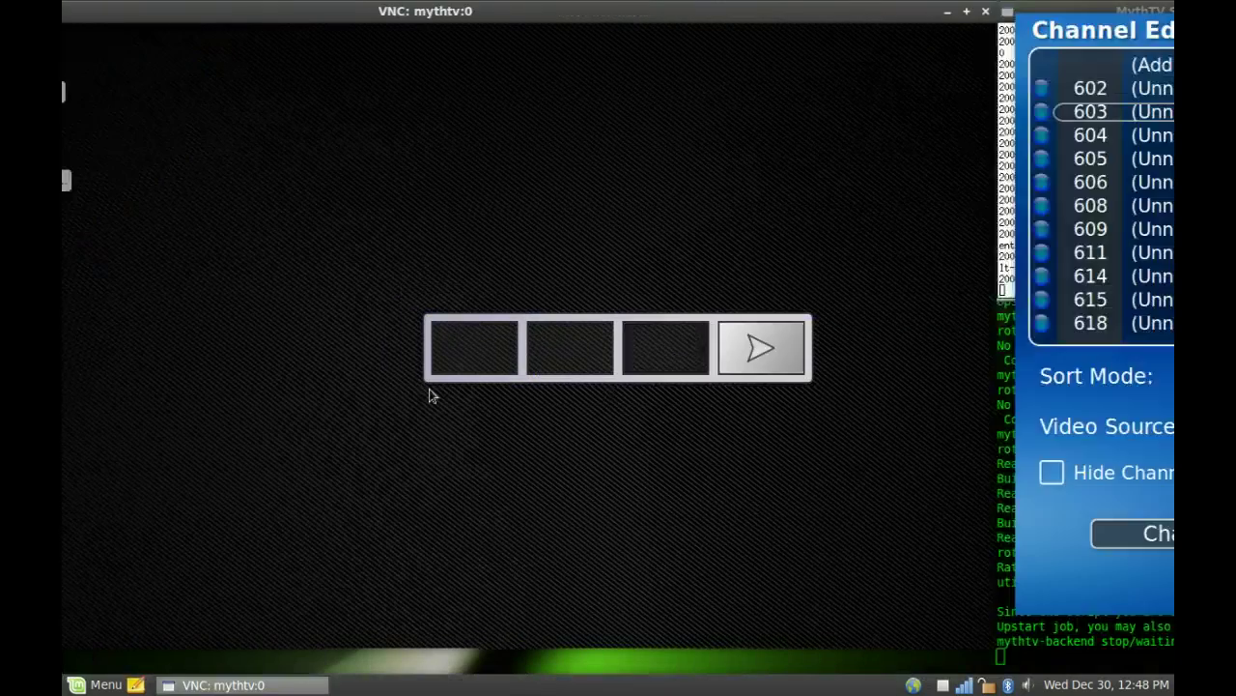
- Leave the Channel Editor and MythTV Setup, declining to run mythfilldatabase
key(Escape)
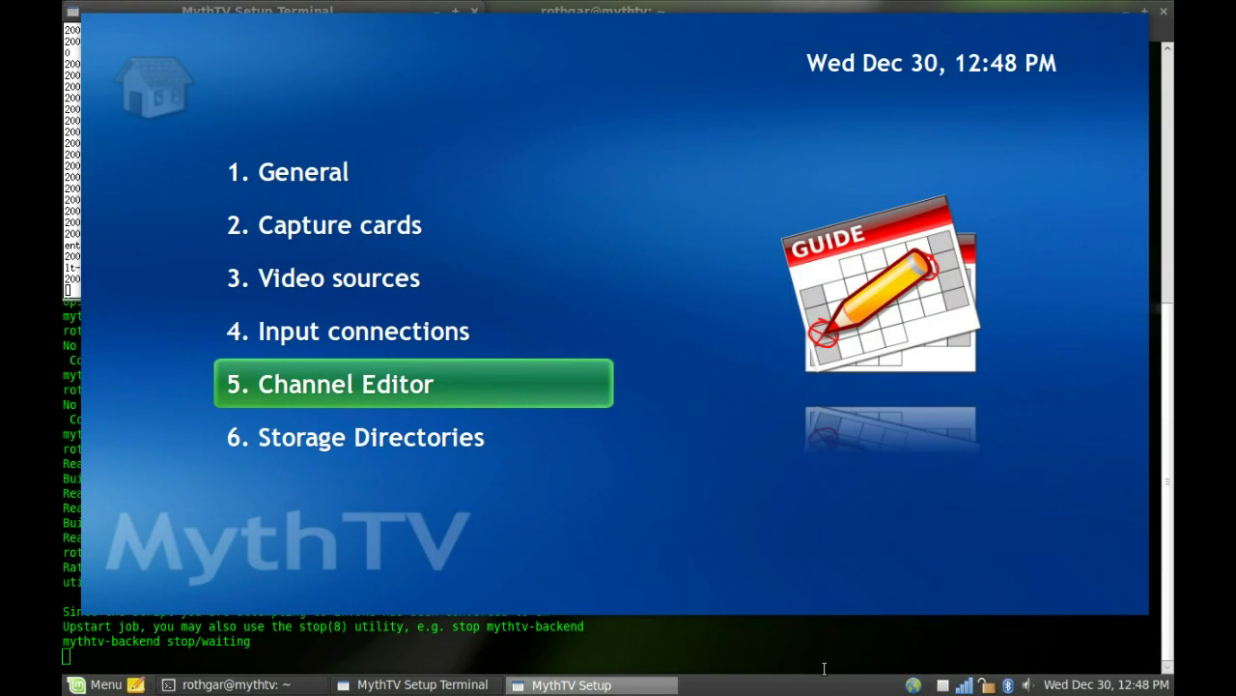
key(Escape)
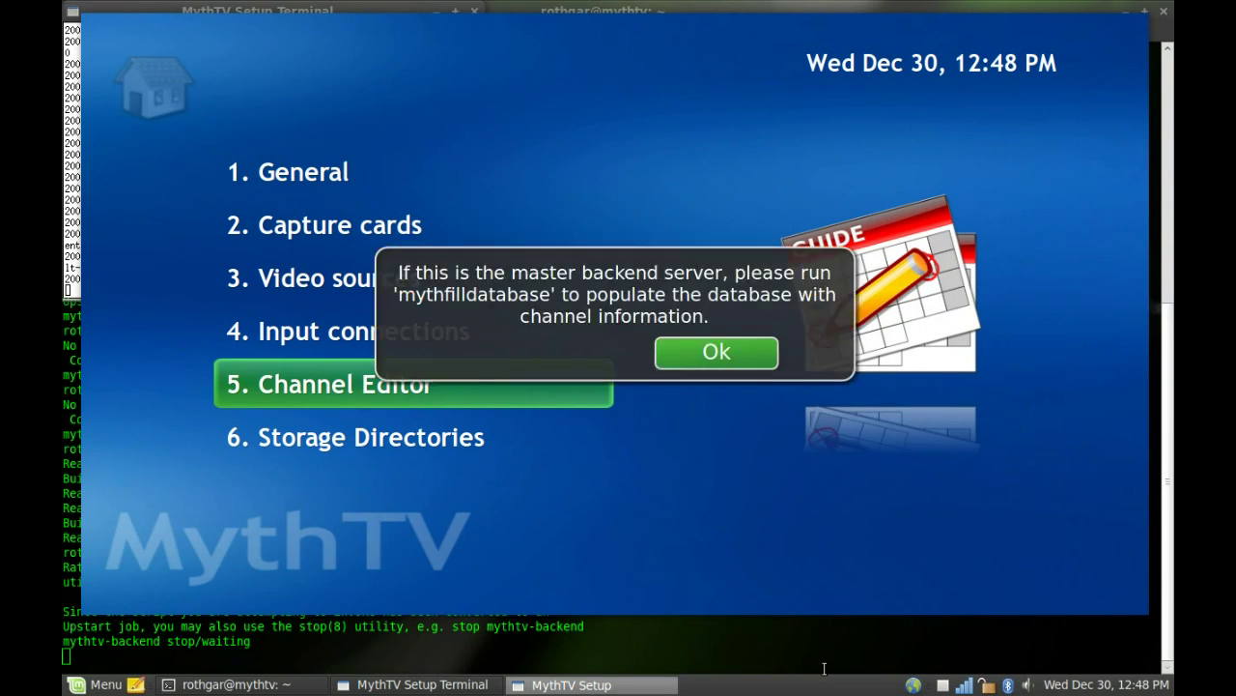
key(Return)
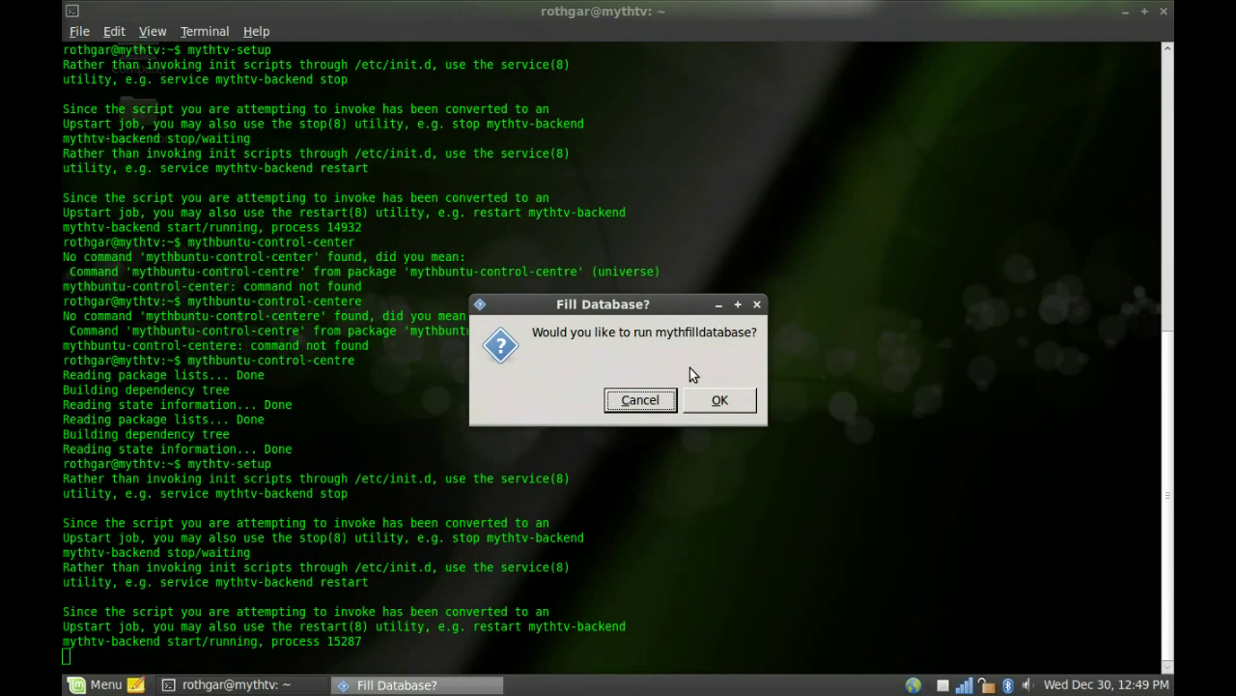
key(Return)
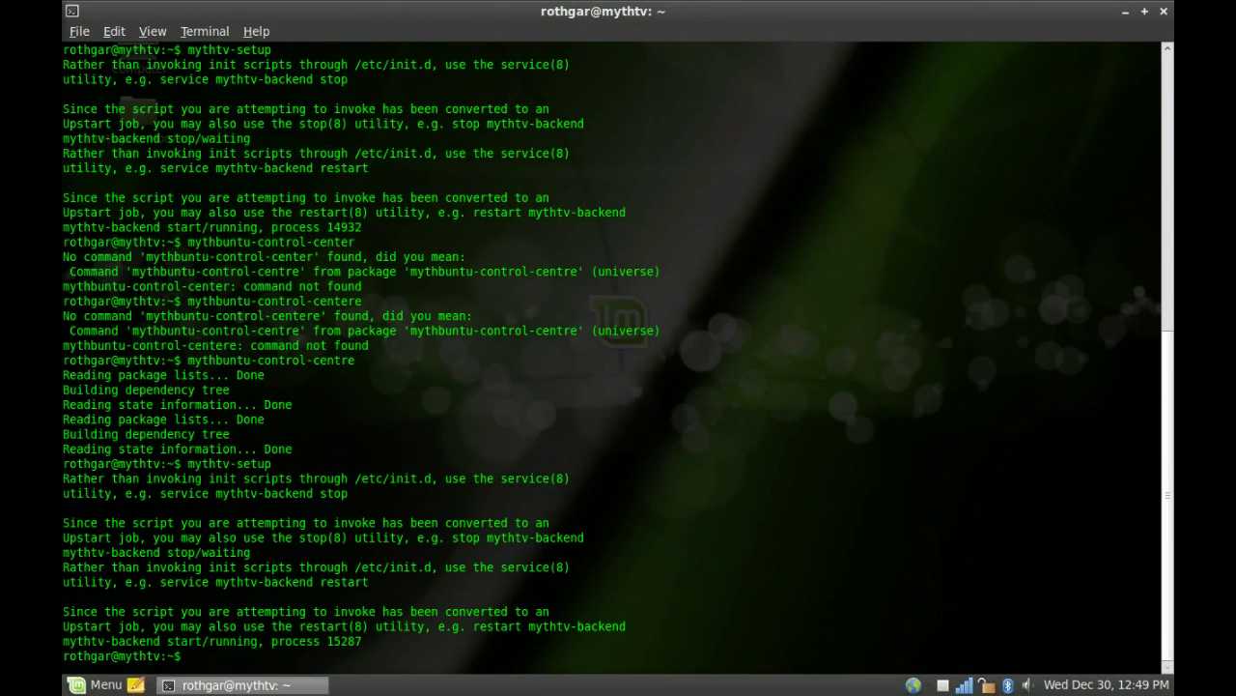
- Switch to the VNC desktop and select the MythTV Frontend launcher
text(myth)
key(alt+Tab)
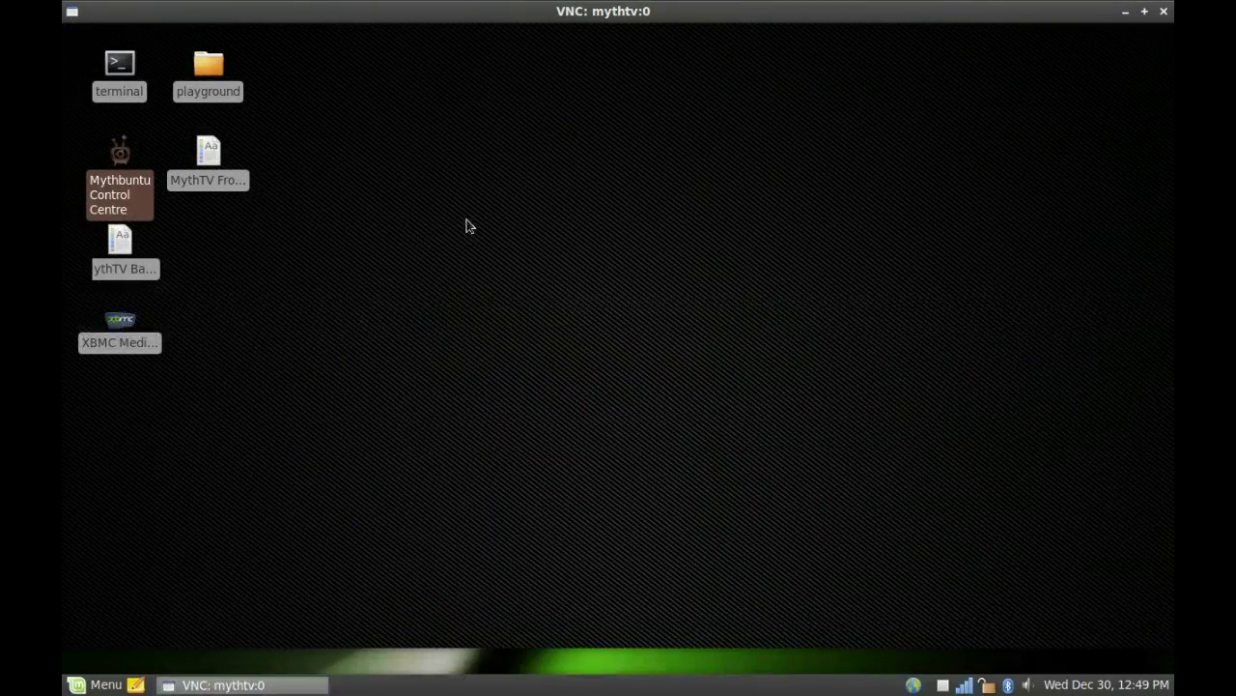
click(216, 165)
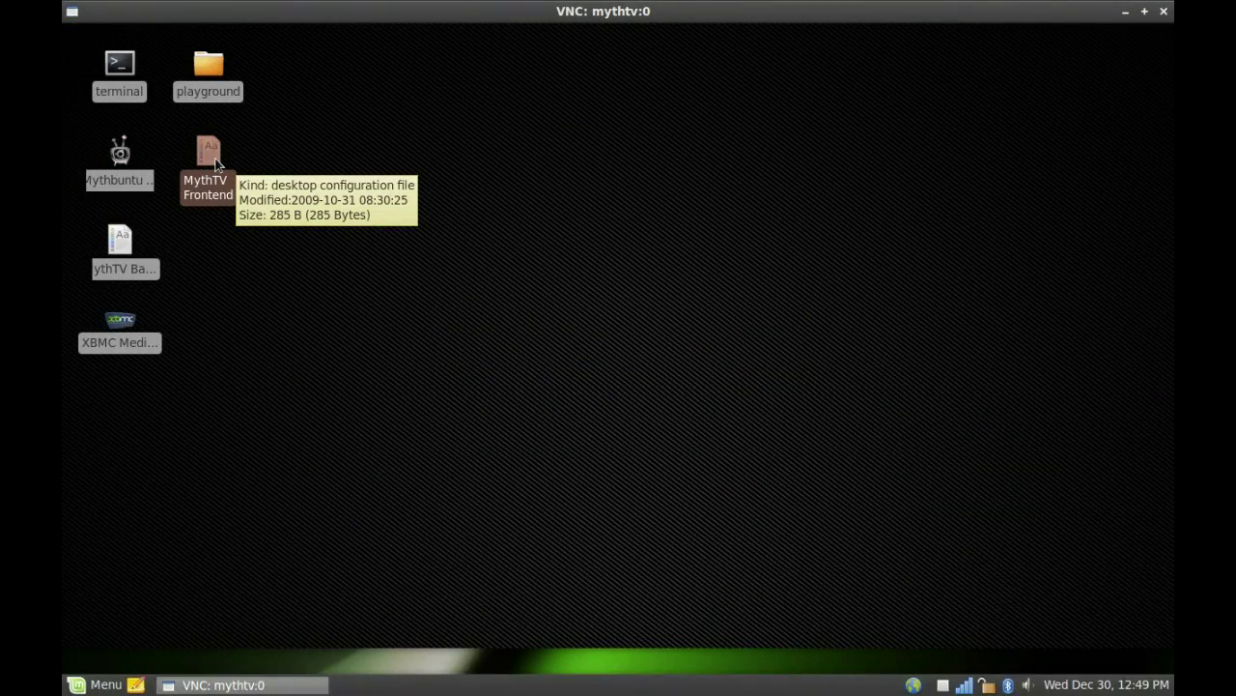
- Back in MythWeb, load and scroll the Wed Dec 30 program listings, then open settings
key(alt+Tab)
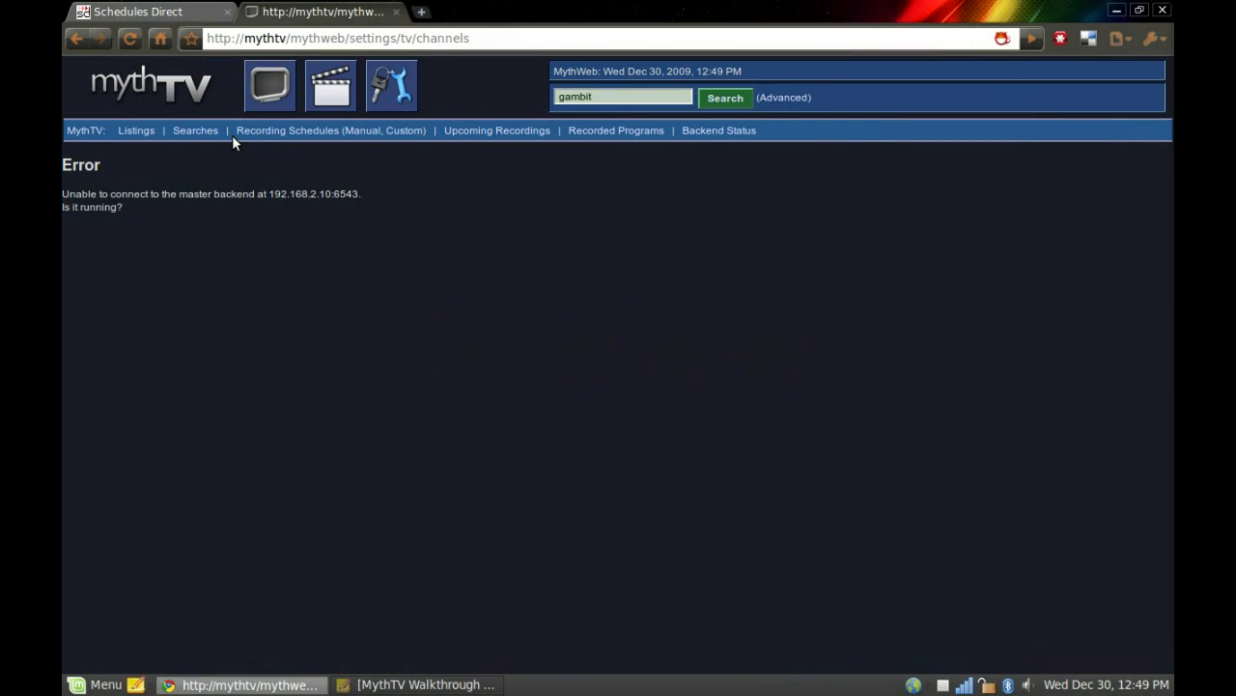
click(137, 131)
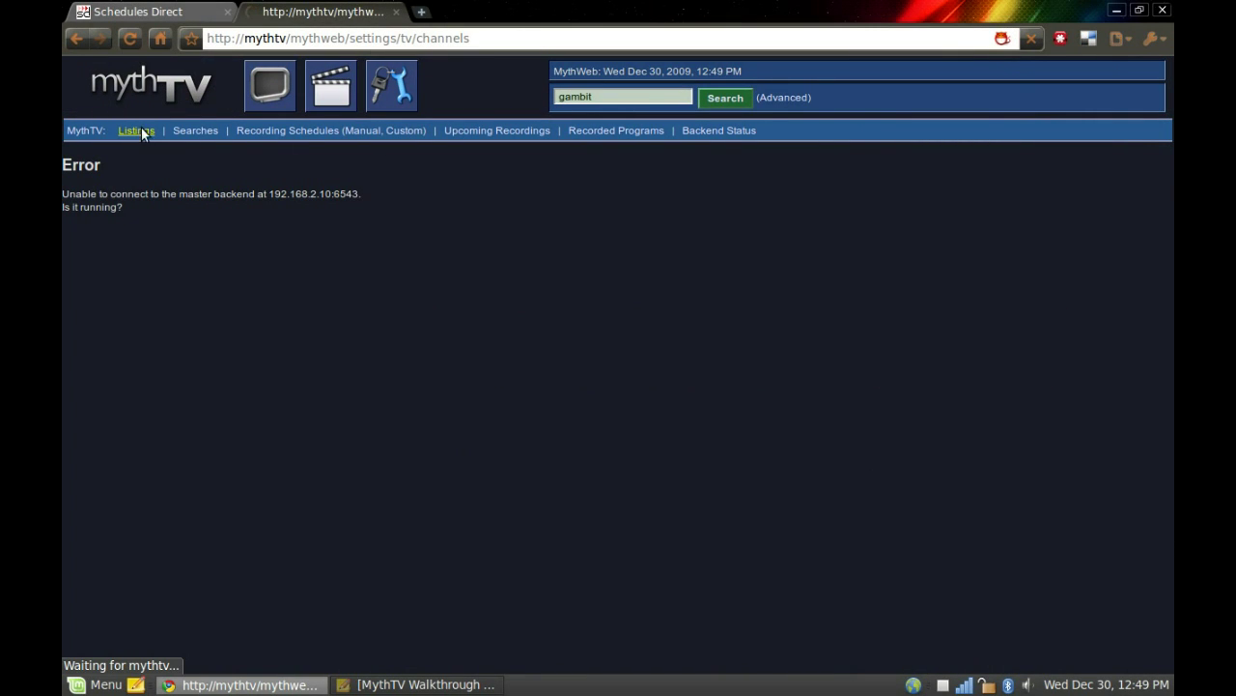
key(alt+Tab)
key(Tab)
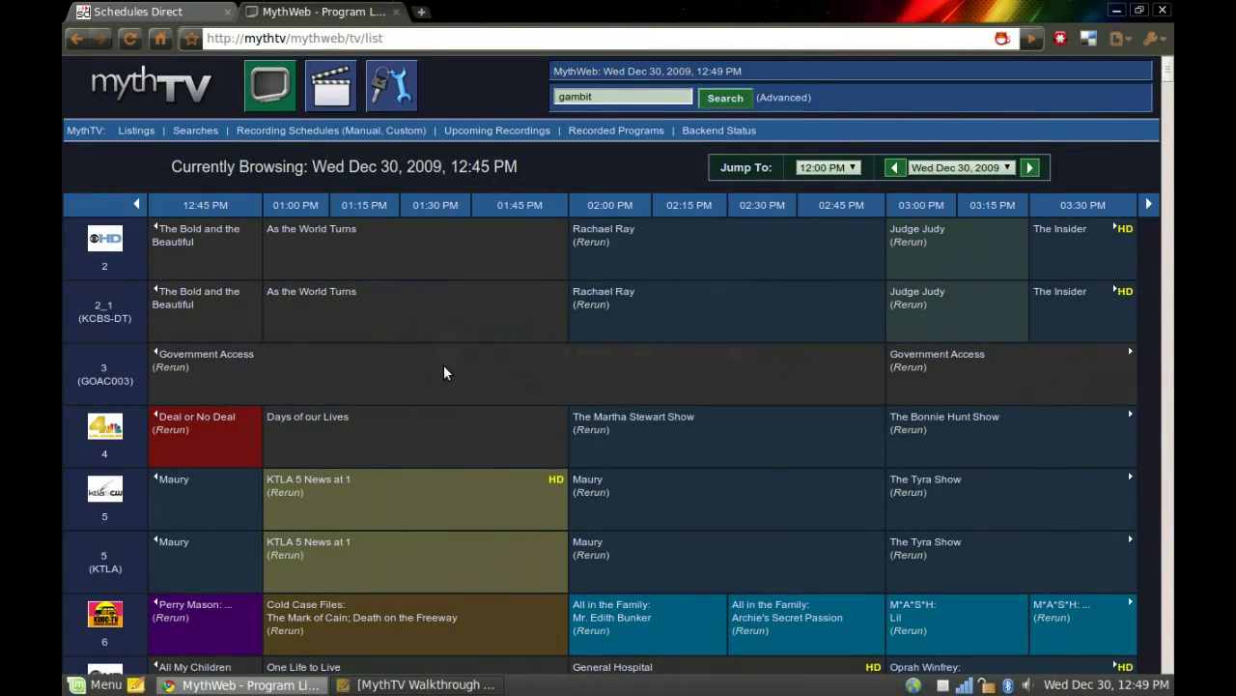
mouse_move(1168, 77)
mouse_down()
mouse_move(1168, 153)
mouse_move(1168, 60)
mouse_up()
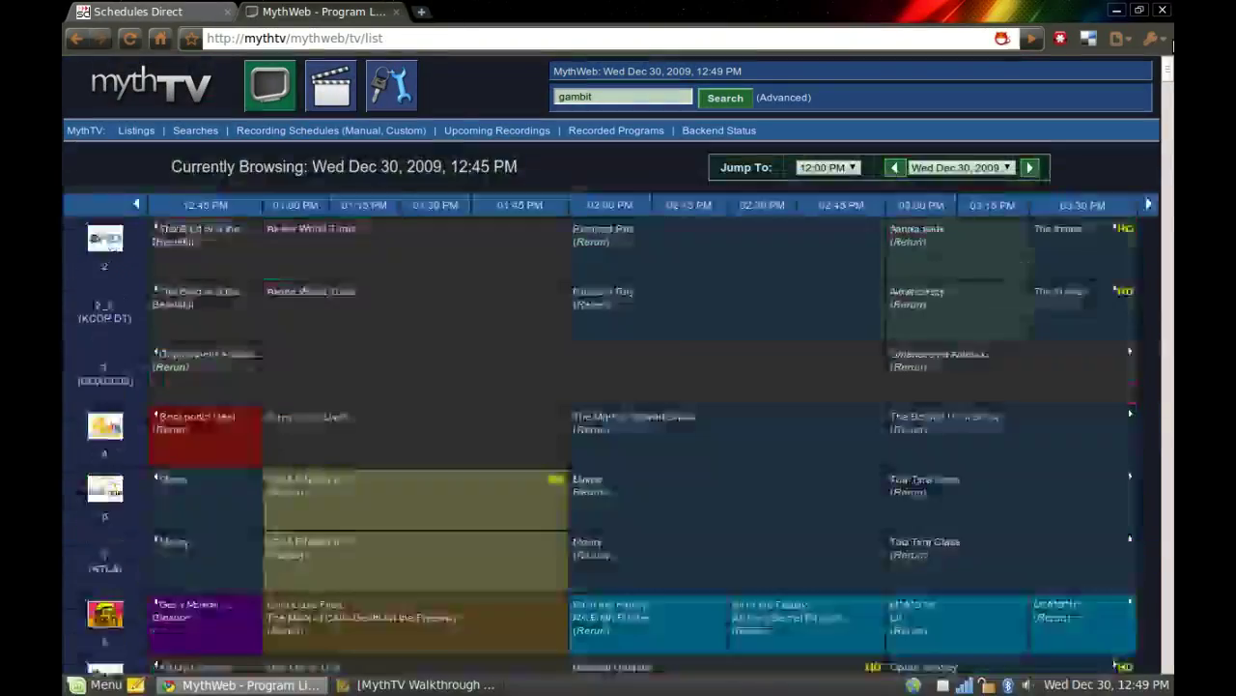
scroll(476, 403, down, 3)
scroll(476, 404, up, 2)
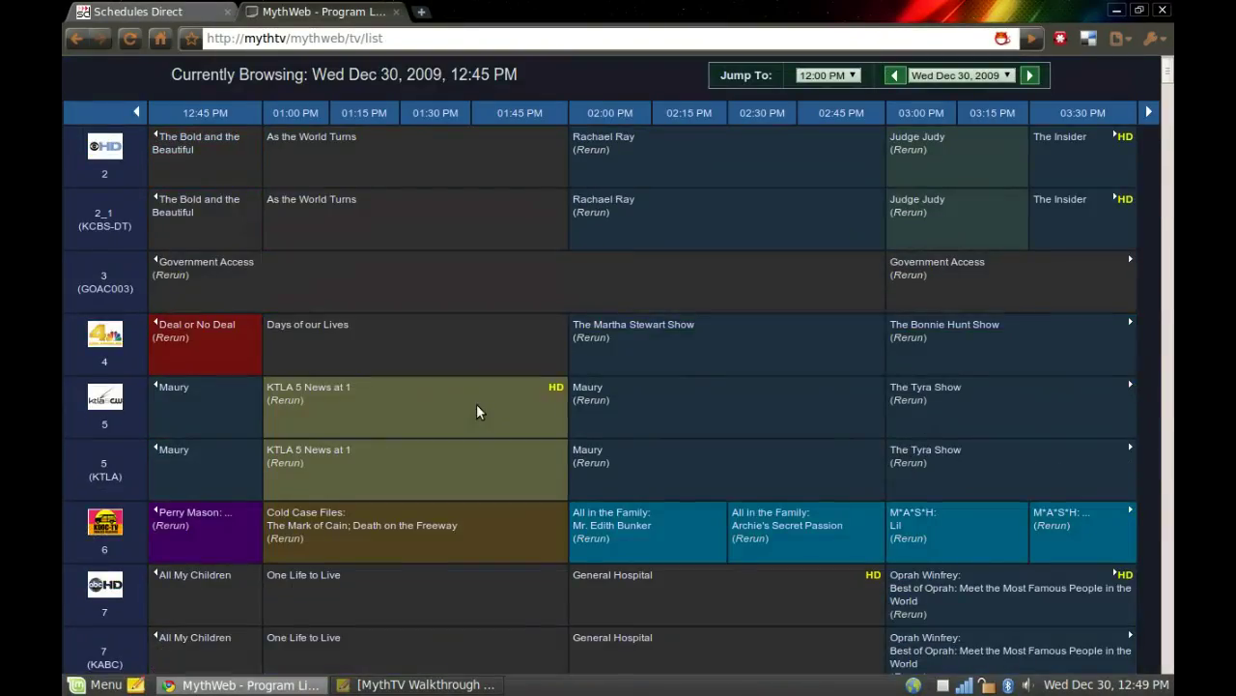
scroll(473, 397, up, 2)
click(392, 85)
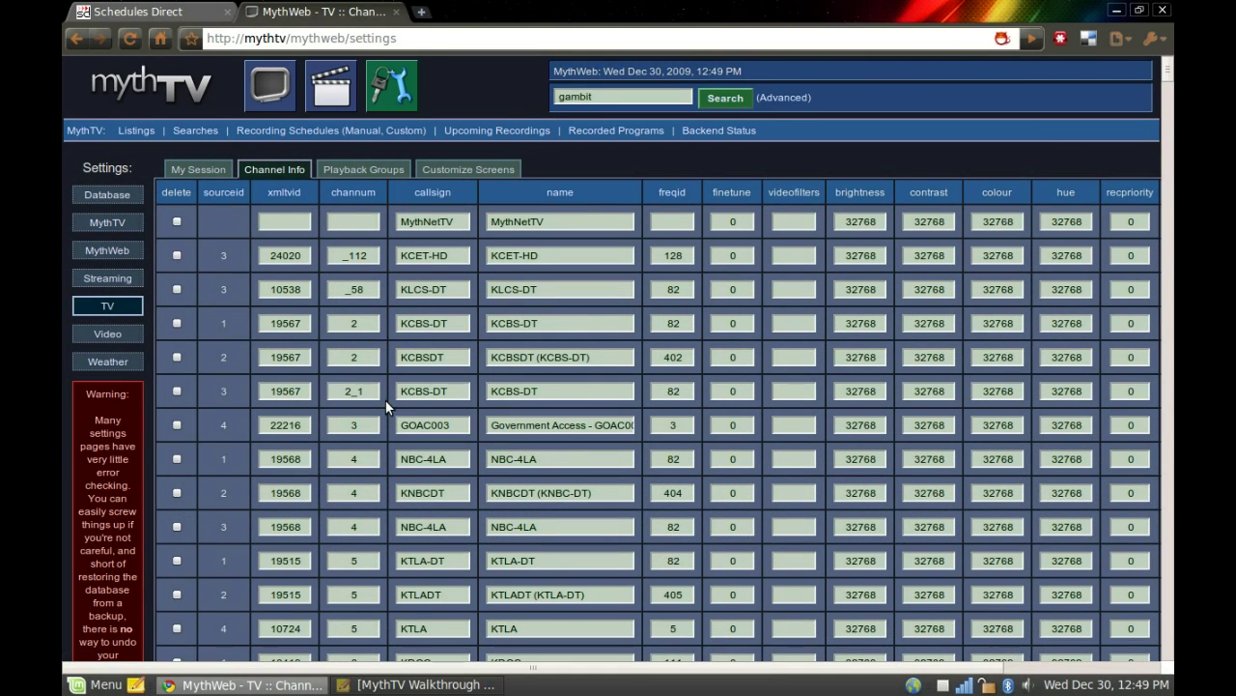
- Glance at Schedules Direct, view the TV program listings, then return to Channel Info
scroll(589, 491, down, 1)
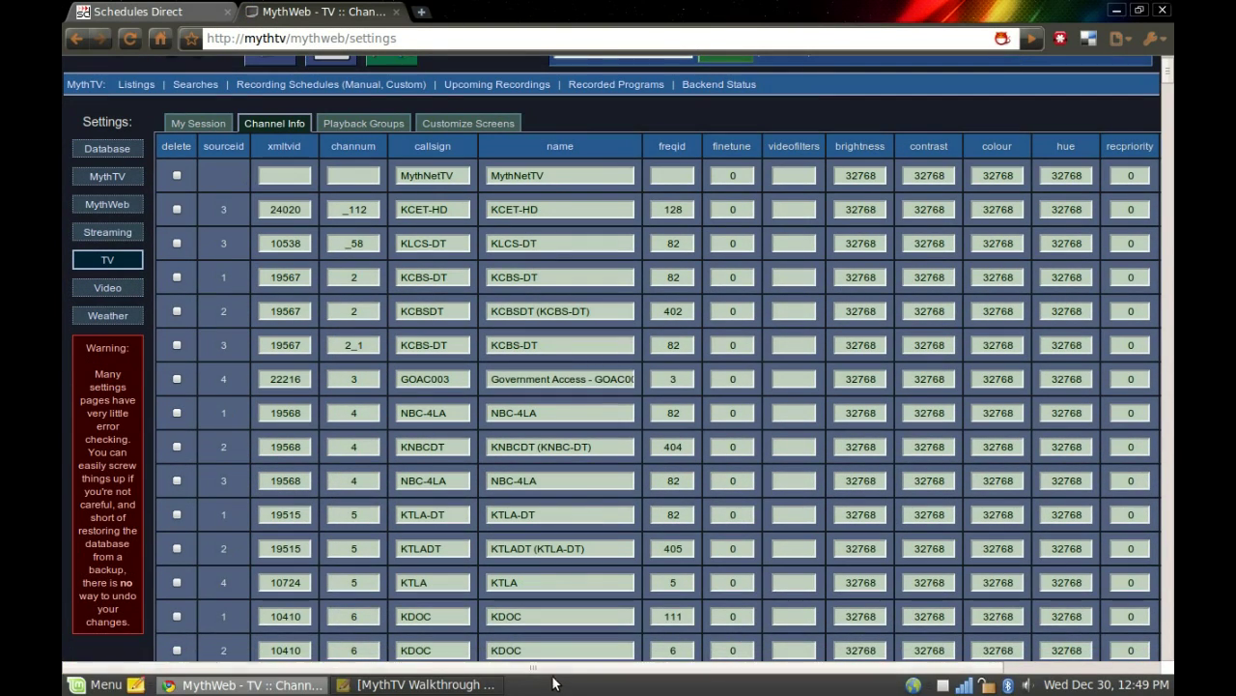
drag(556, 667, 587, 682)
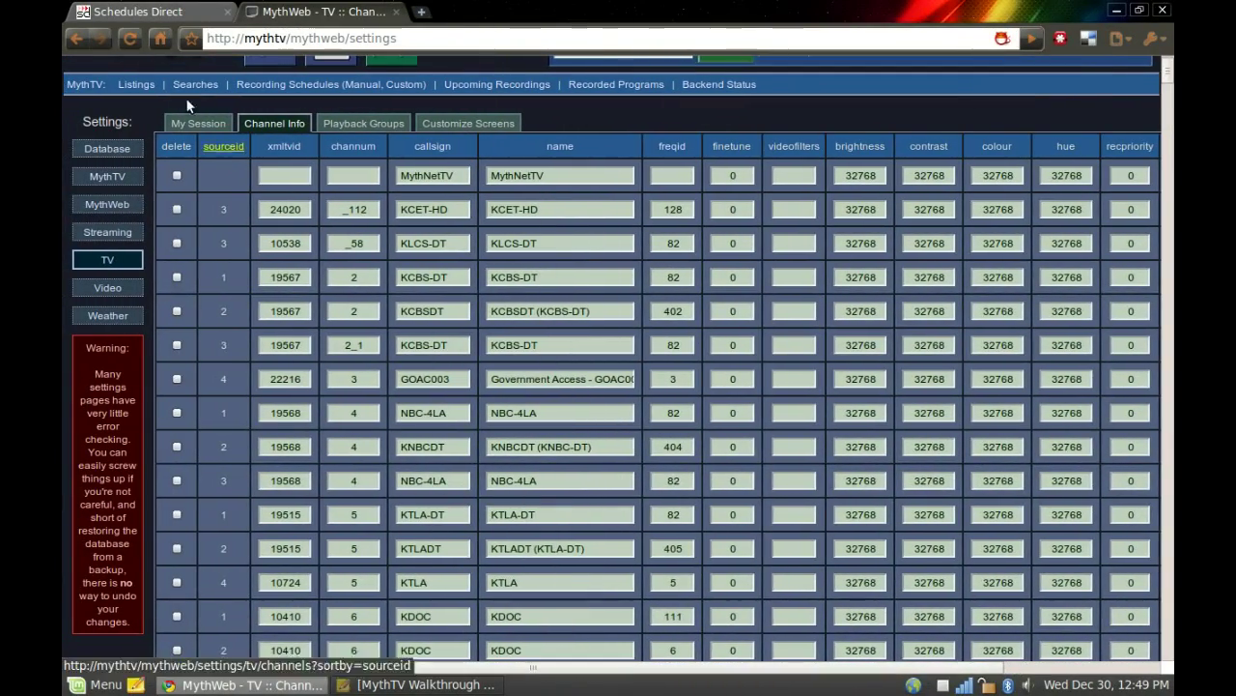
click(145, 11)
click(328, 12)
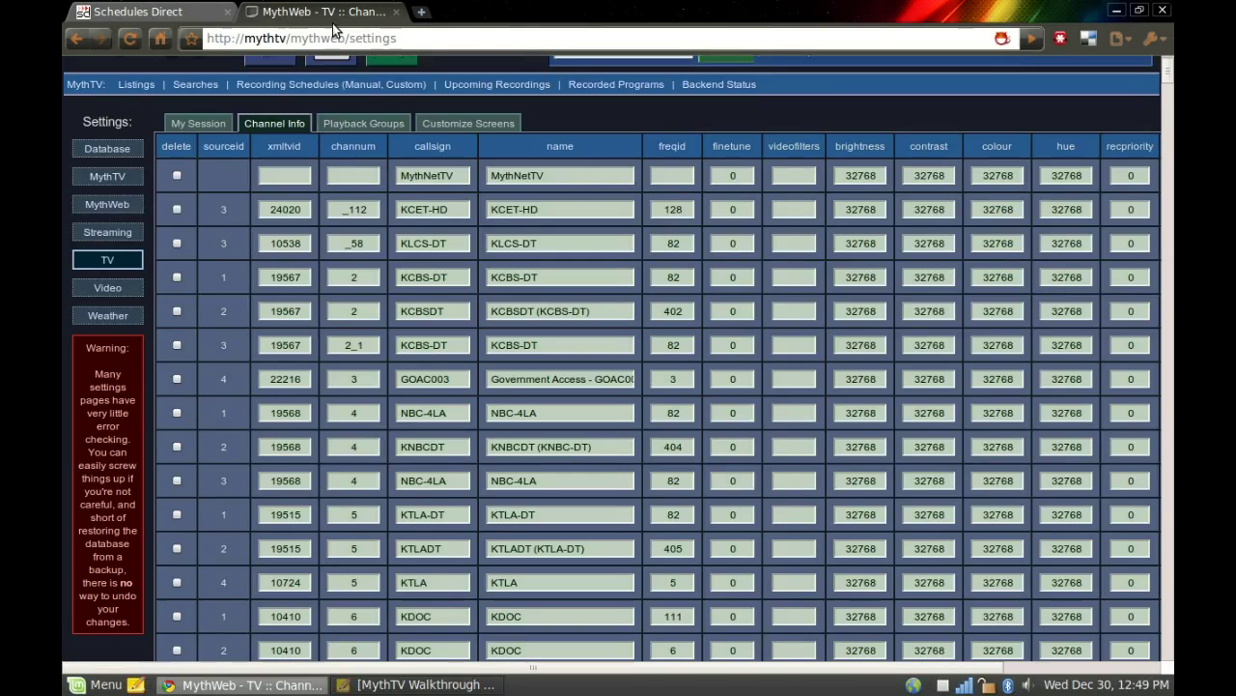
scroll(318, 130, up, 1)
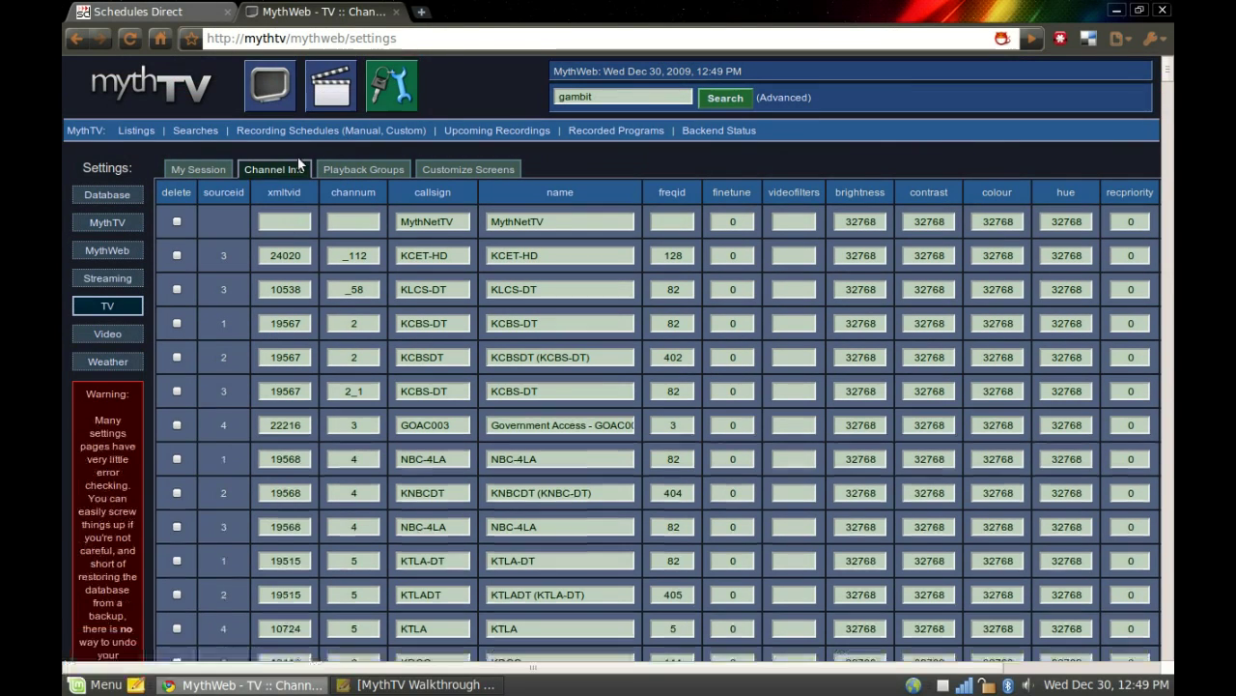
click(281, 83)
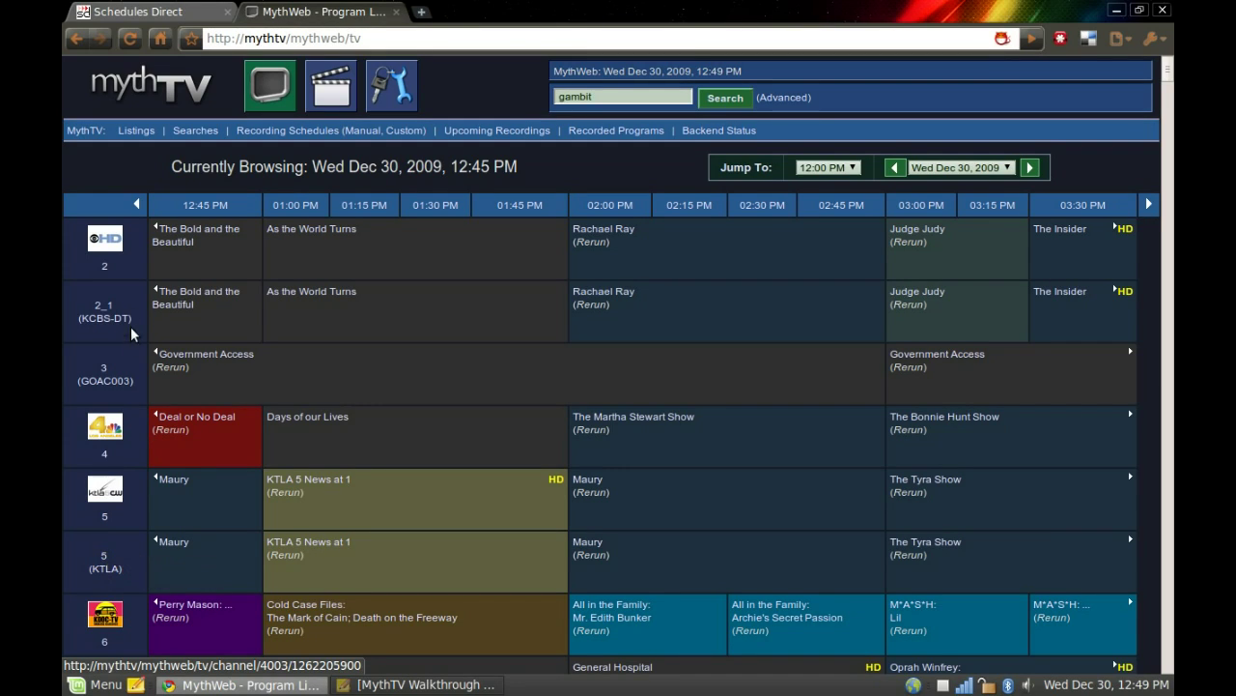
click(407, 87)
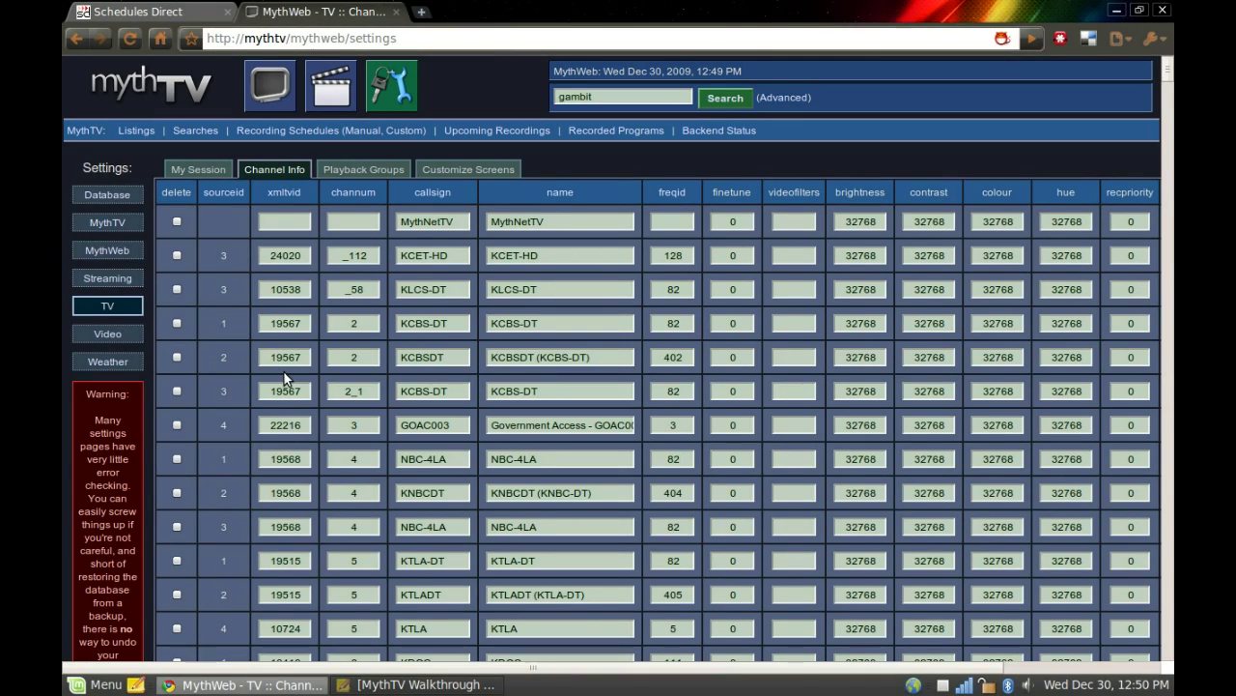
- Check KCBS-DT's xmltvid 19567 on Schedules Direct and change its channel 2_1 to 2
drag(311, 391, 270, 388)
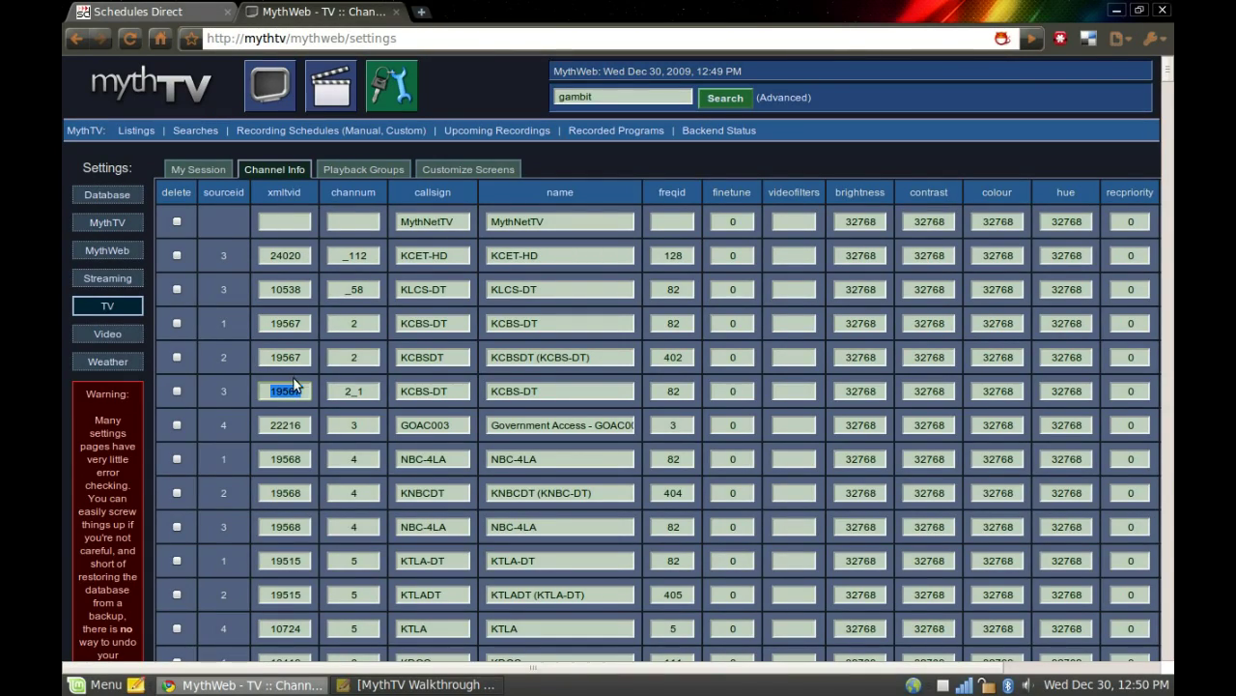
click(189, 13)
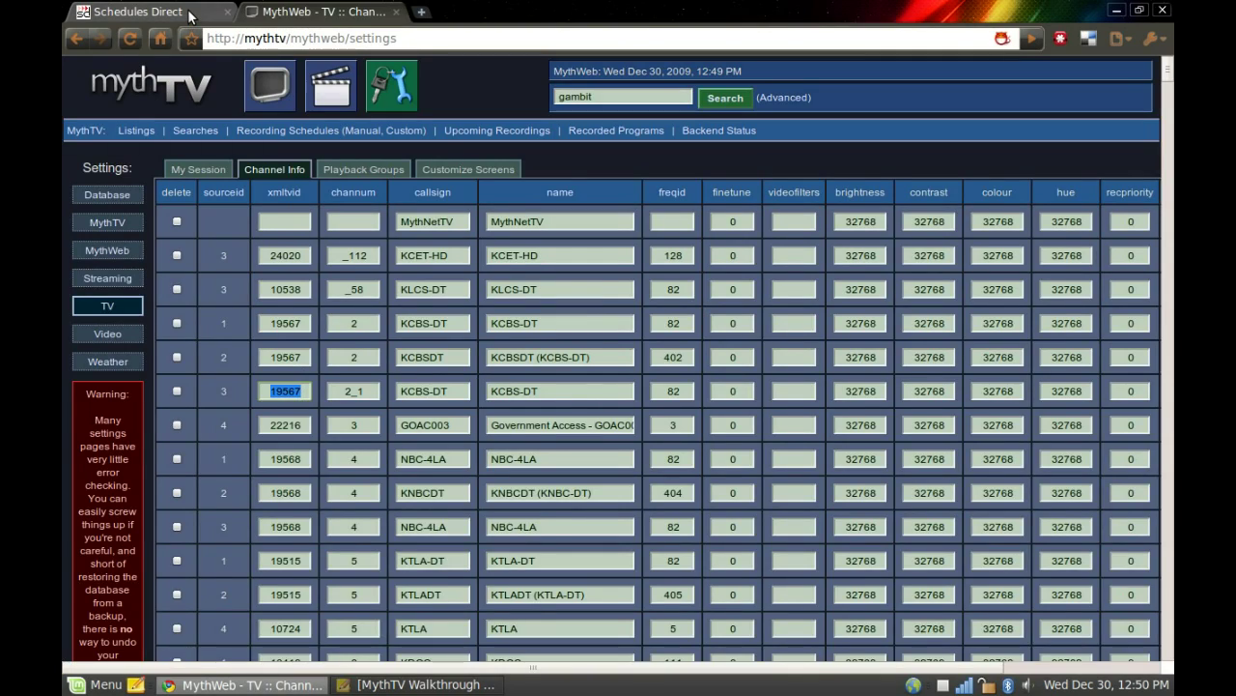
click(318, 12)
click(366, 389)
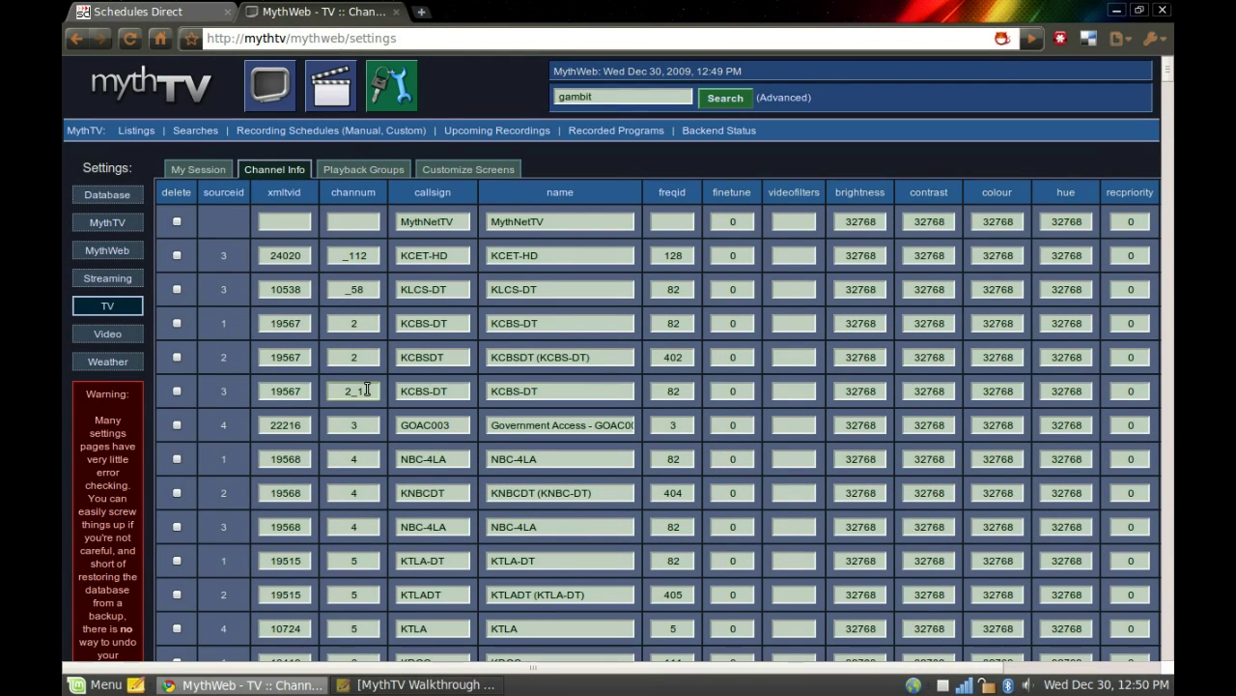
key(BackSpace)
key(BackSpace)
- Turn off useonairguide for the source-3 KCBS-DT row, then scroll down the table
drag(461, 388, 430, 392)
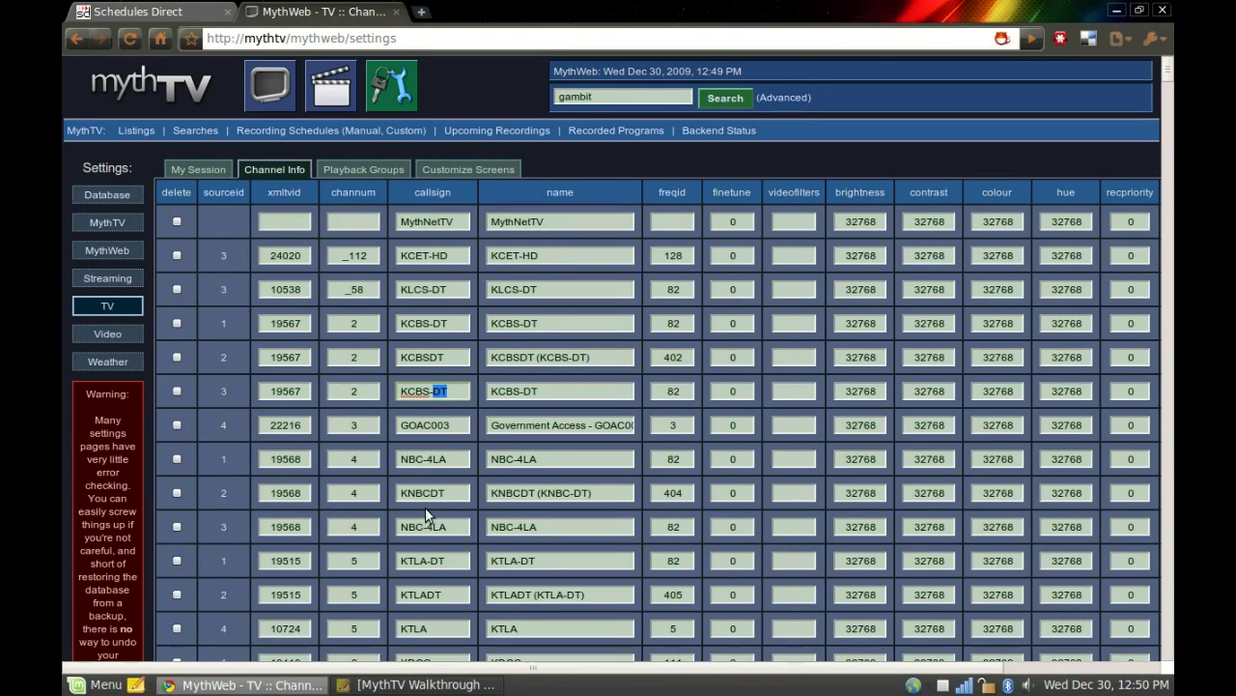
double_click(221, 391)
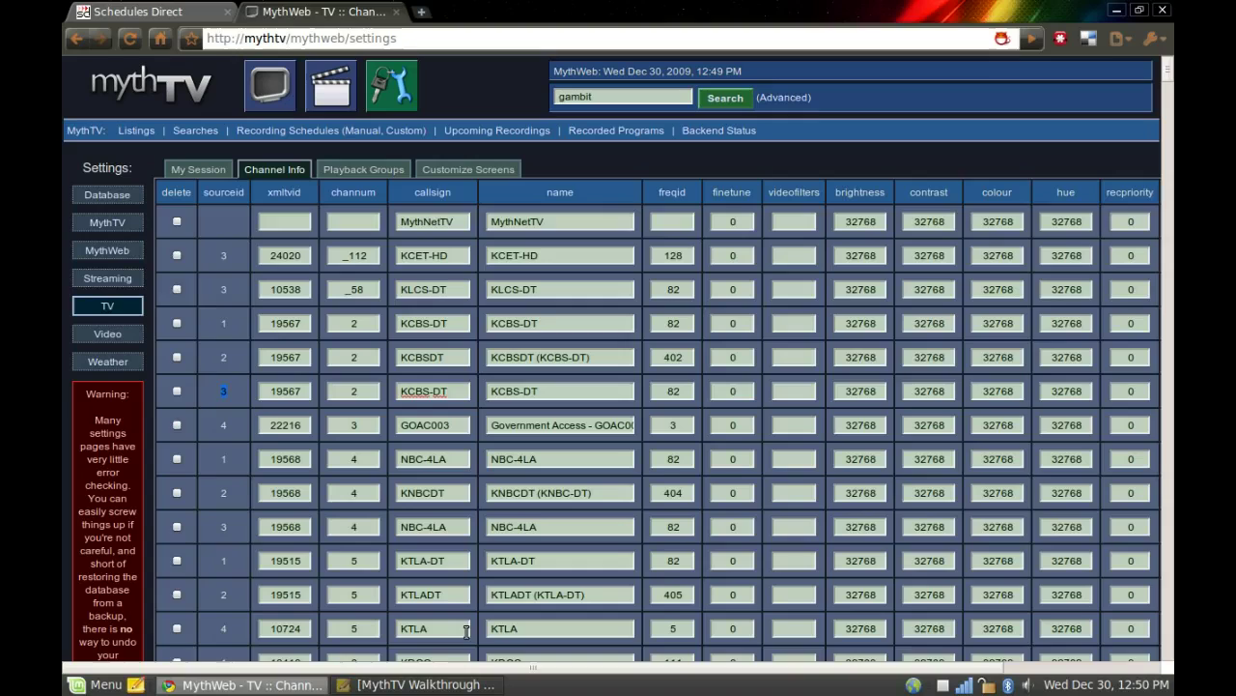
drag(485, 667, 639, 666)
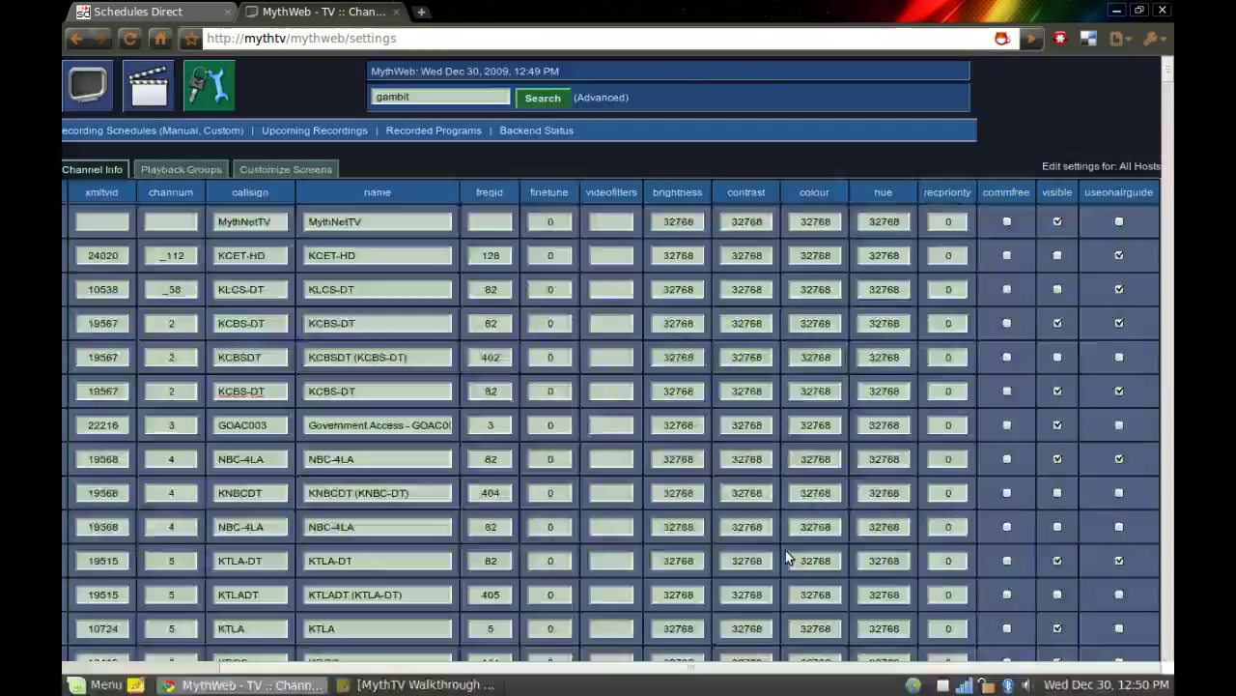
click(1120, 391)
drag(808, 667, 666, 666)
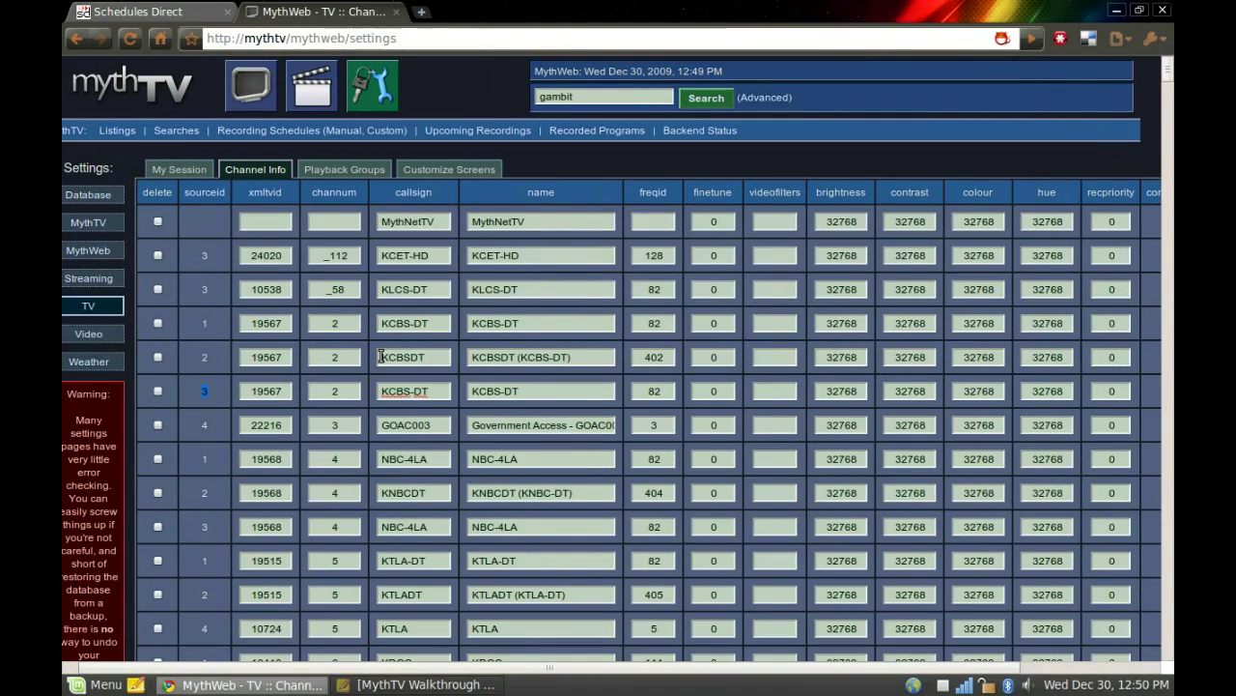
scroll(359, 362, down, 1)
scroll(360, 362, down, 4)
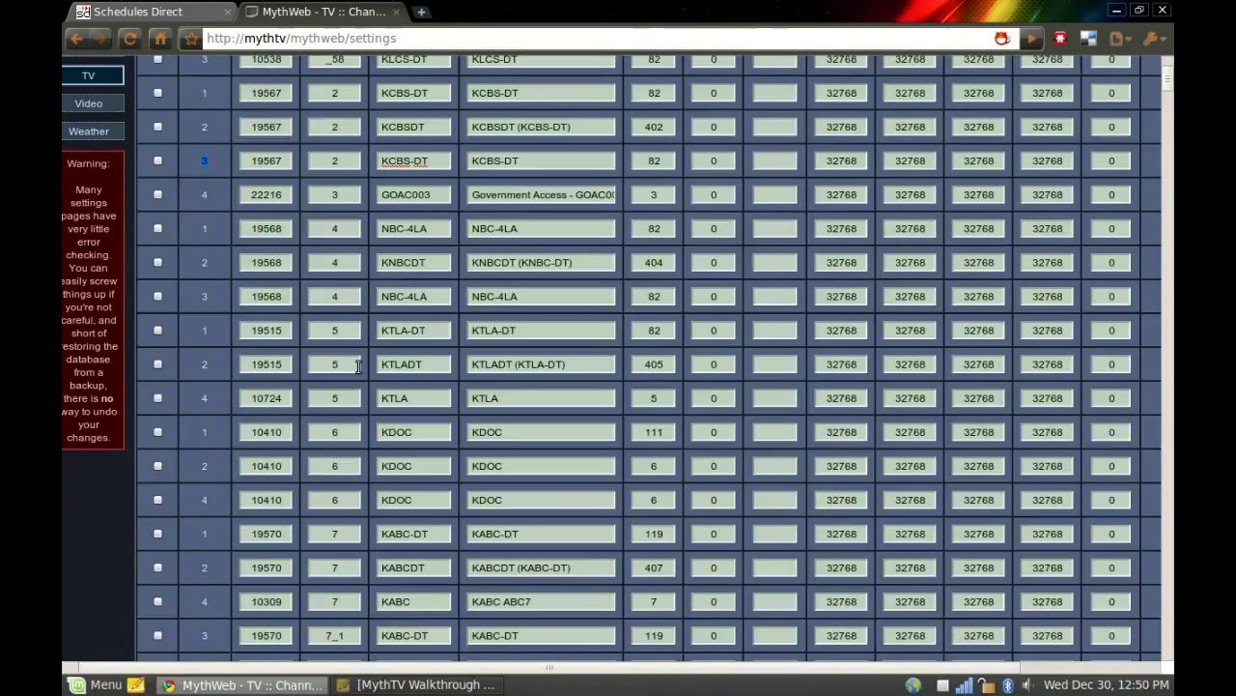
scroll(339, 458, down, 16)
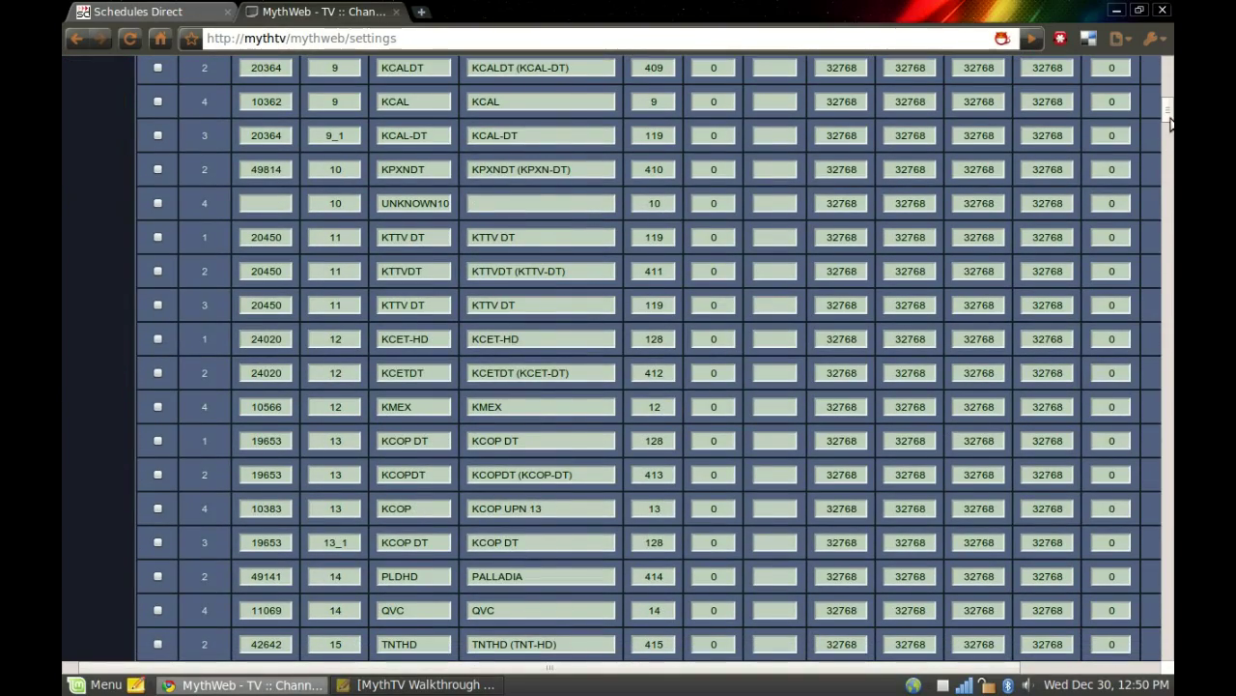
drag(1166, 109, 1166, 669)
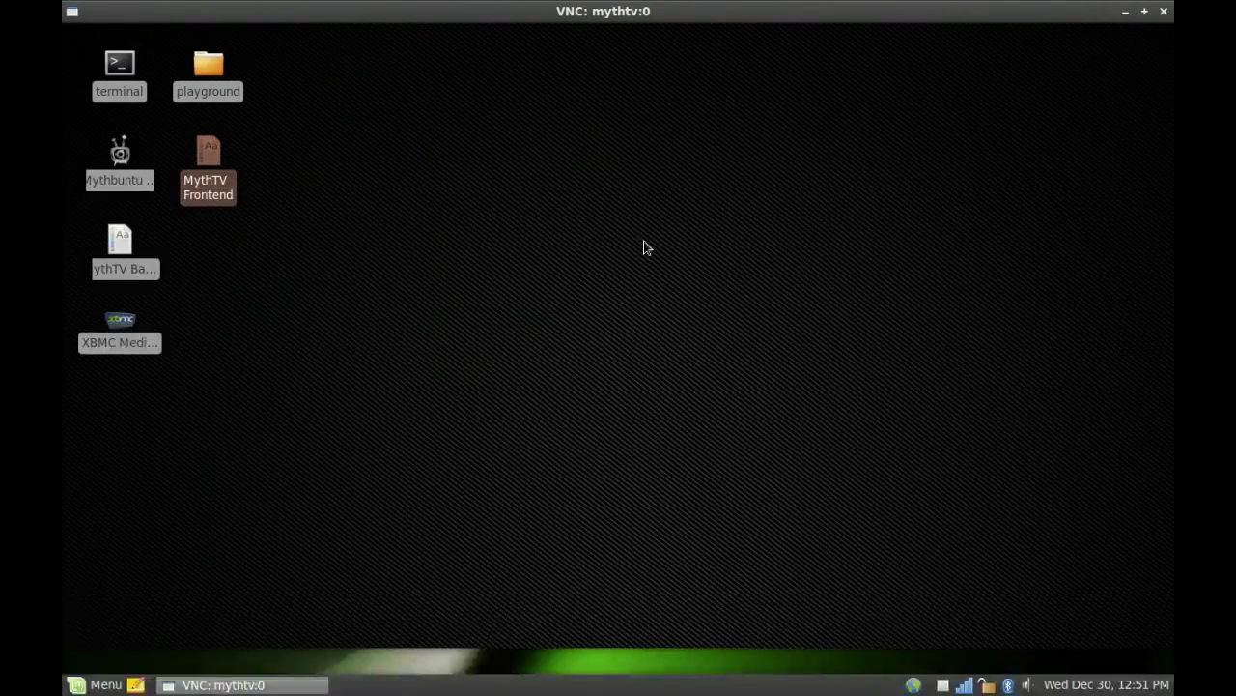
- Start MythTV Frontend and open Manage Recordings > Schedule Recordings > Program Guide
click(213, 163)
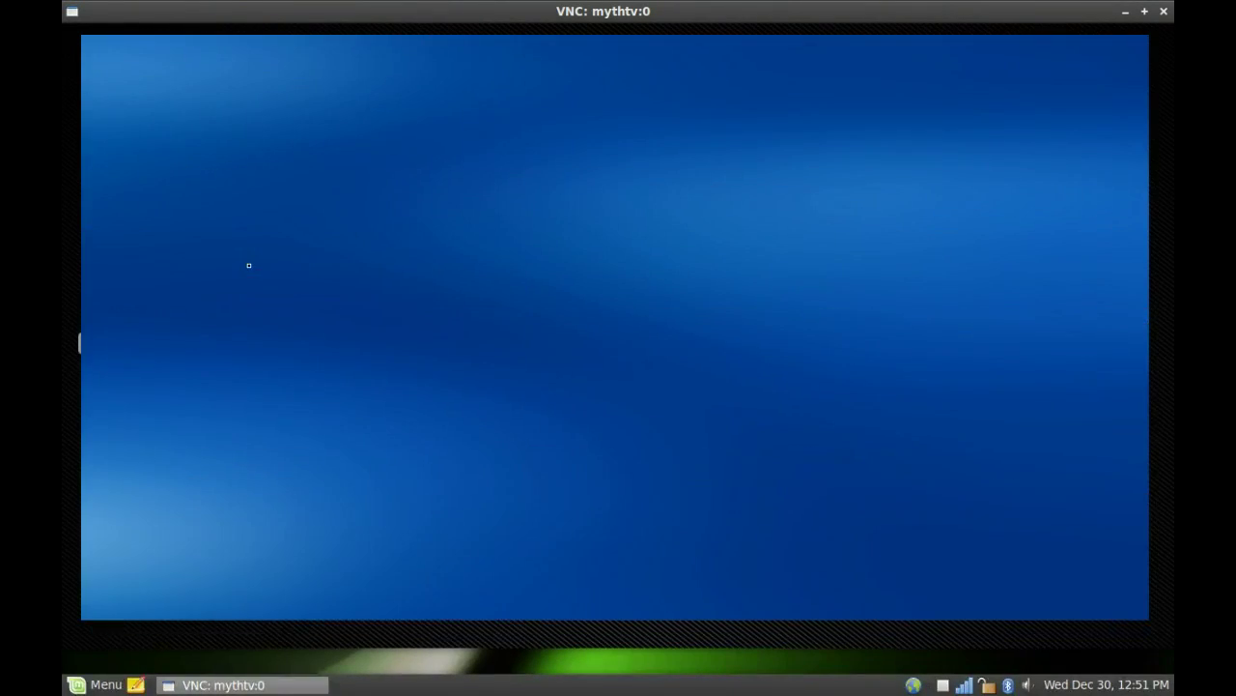
key(Down)
key(Down)
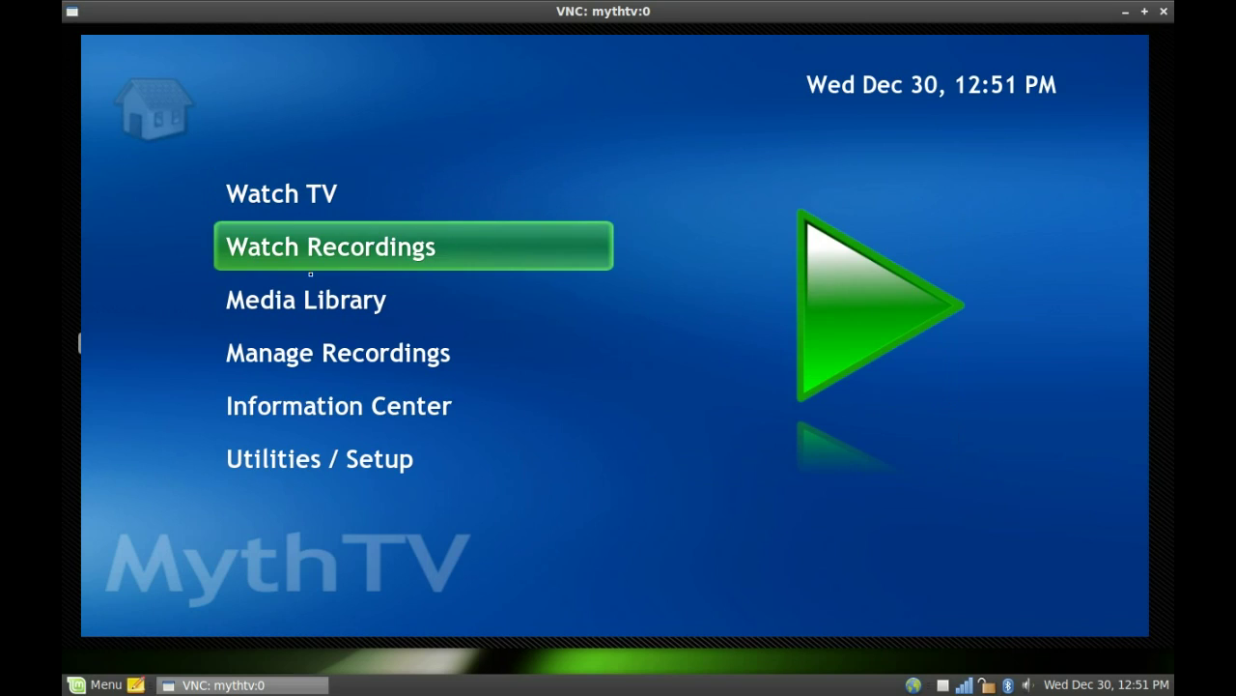
key(Down)
key(Return)
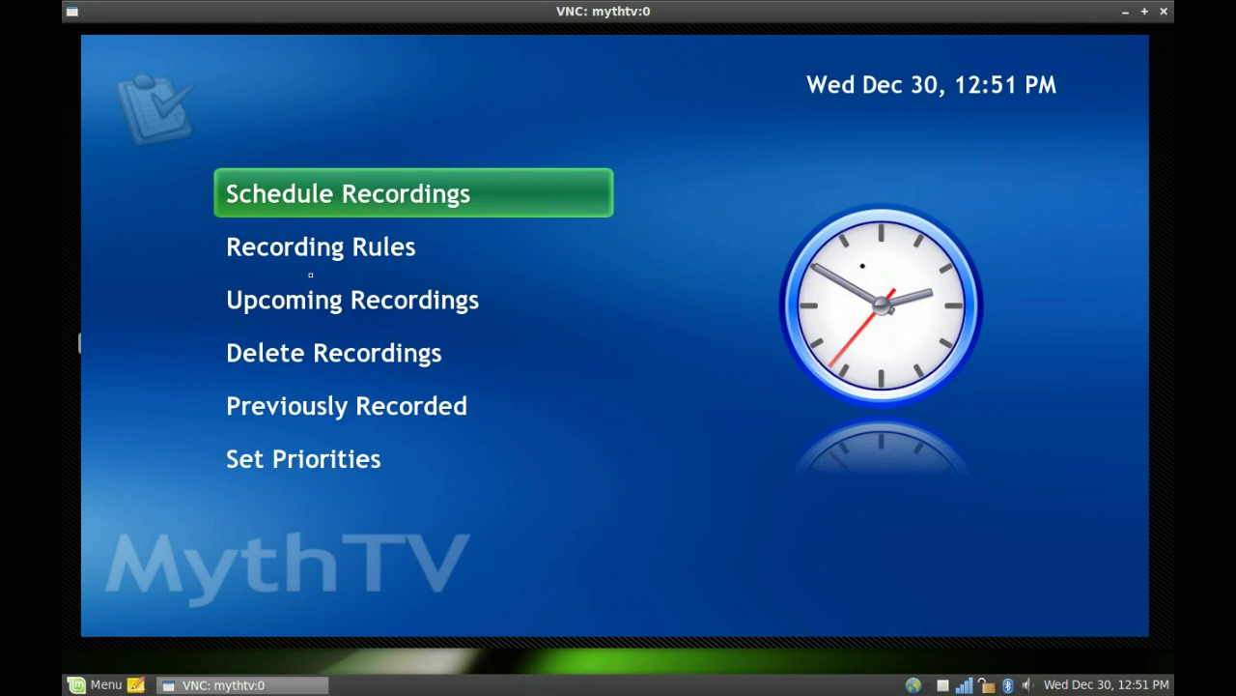
key(Return)
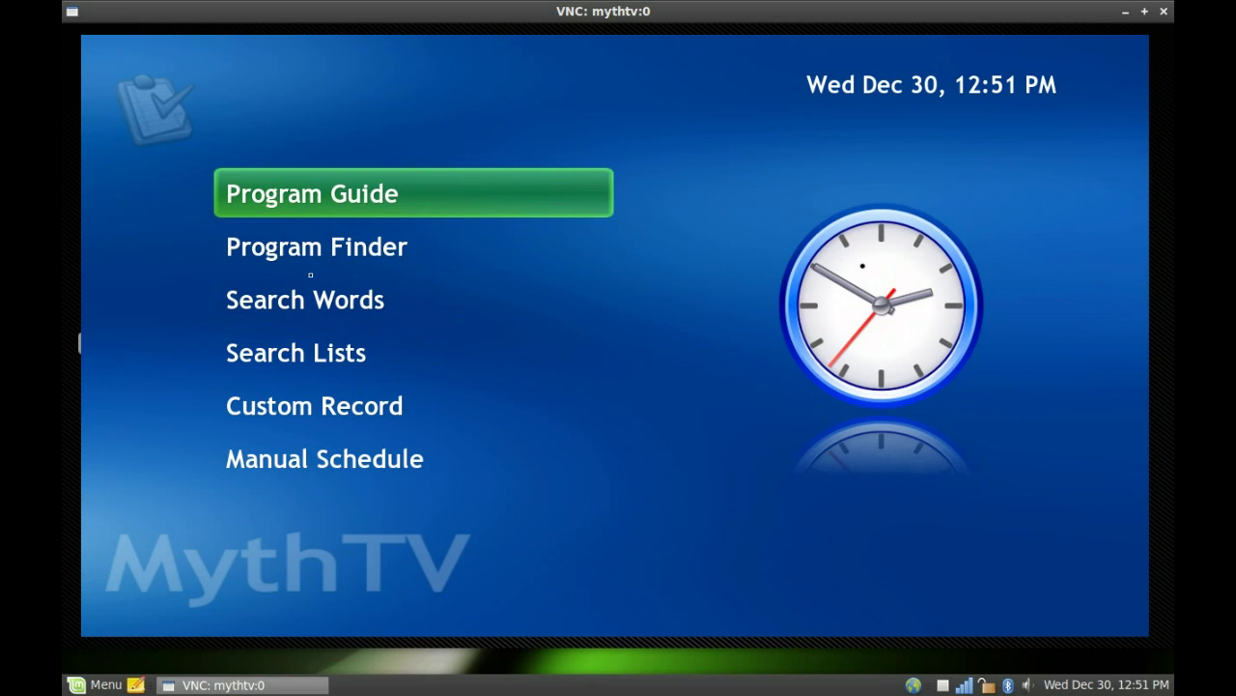
key(Return)
- Compare the KTLA and KTLA-DT rows in the program guide
key(Down)
key(Down)
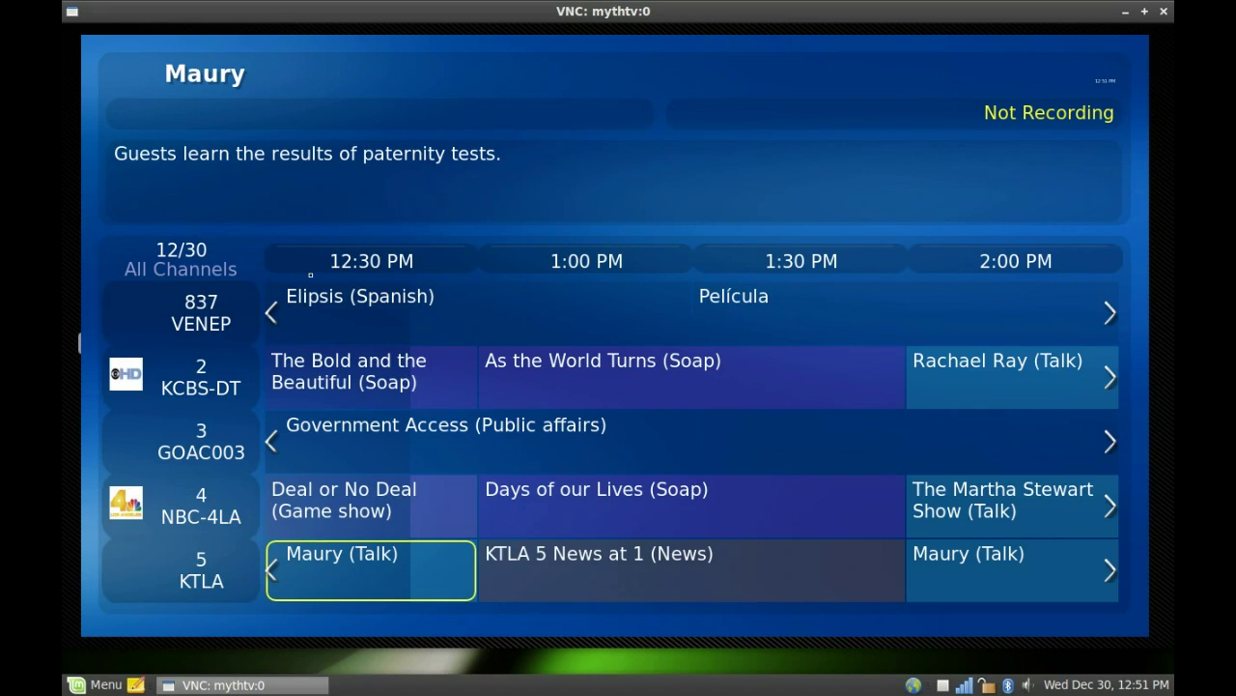
key(Down)
key(Up)
key(Up)
key(Down)
key(Down)
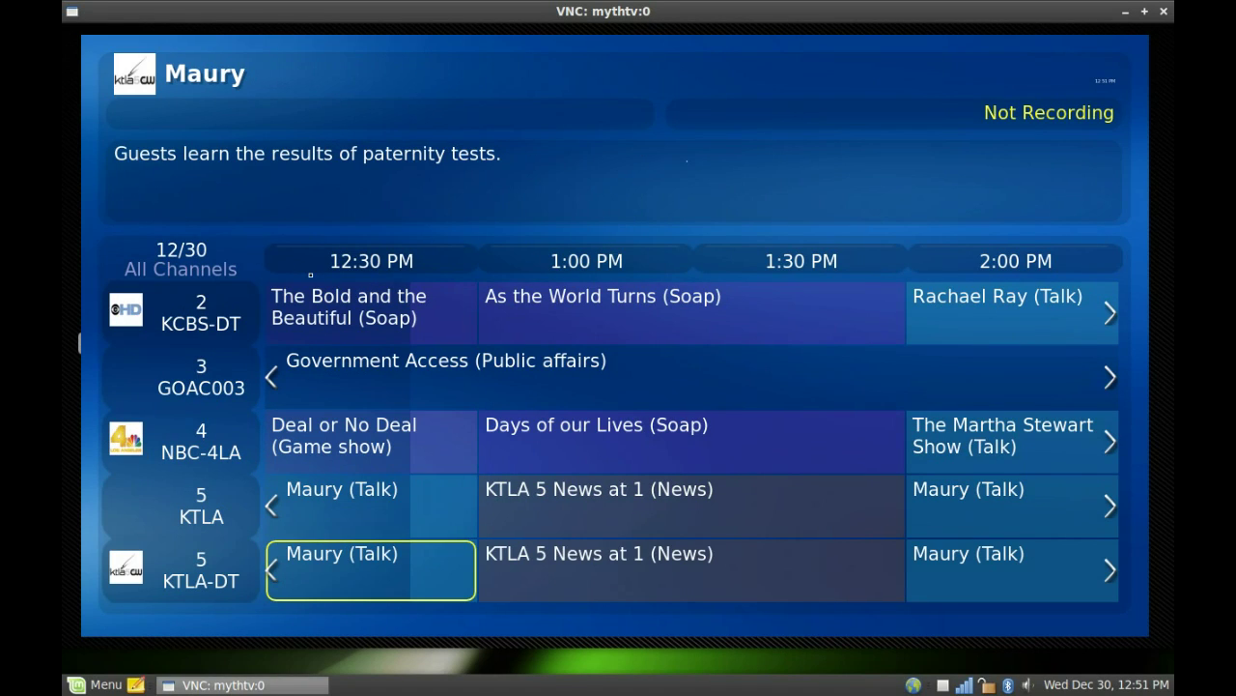
key(Up)
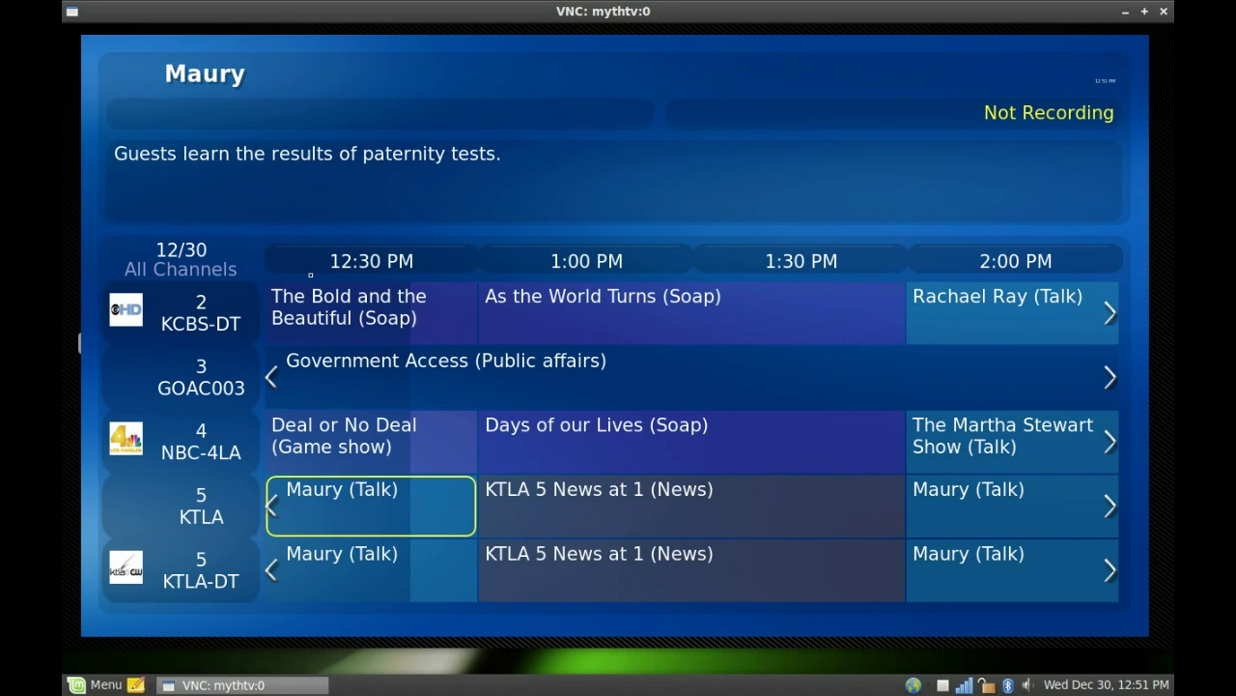
key(Right)
key(Left)
key(Down)
key(Up)
key(Down)
key(Up)
- Back out of the program guide to the main menu
key(Escape)
key(Escape)
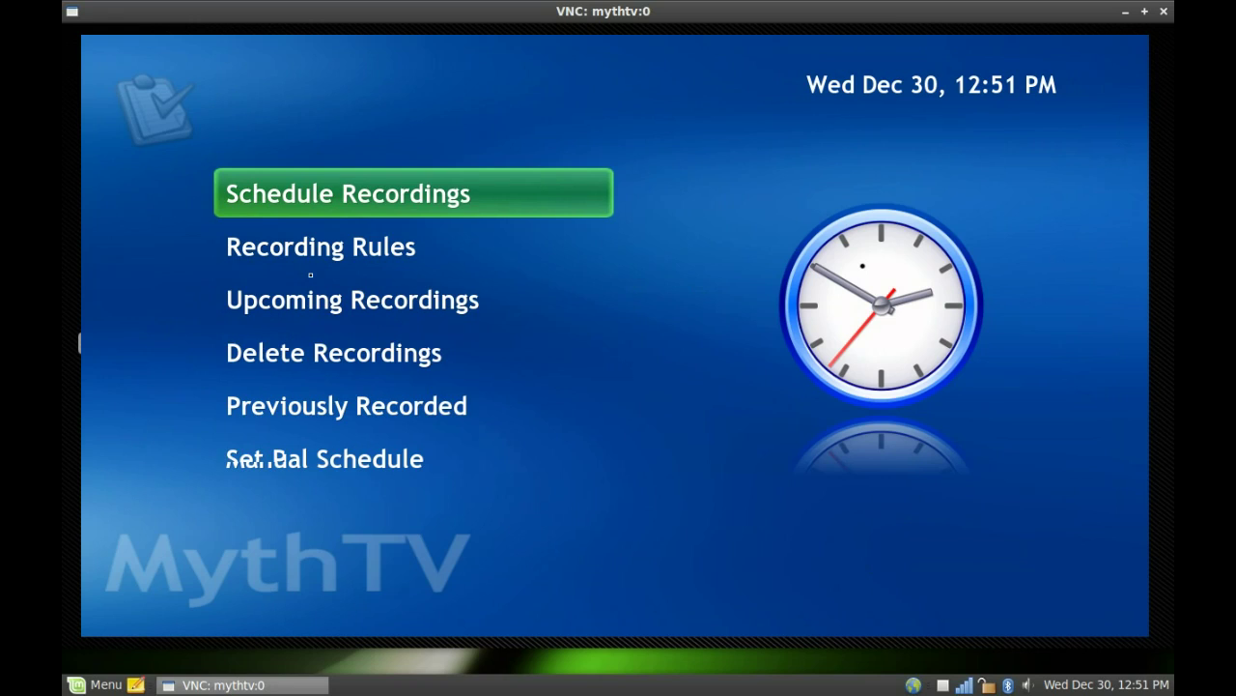
key(Escape)
key(Up)
key(Up)
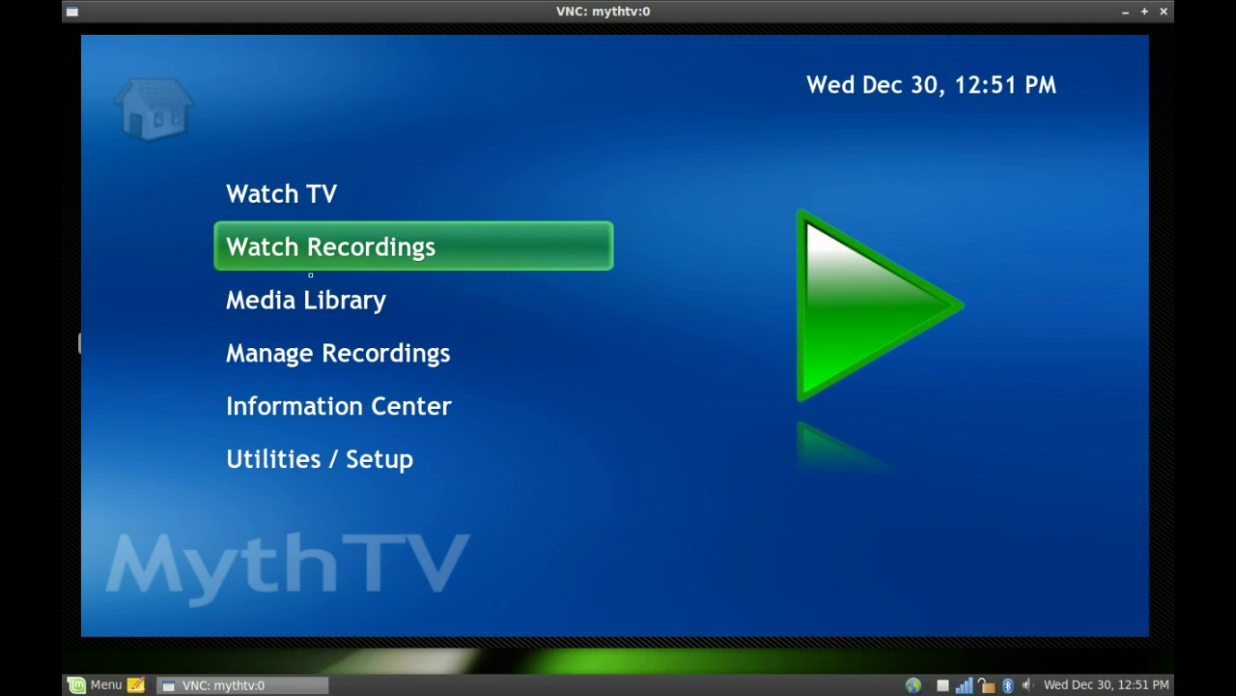
- From Watch TV, jump the guide to channel 606 and tune live TV to it
key(Up)
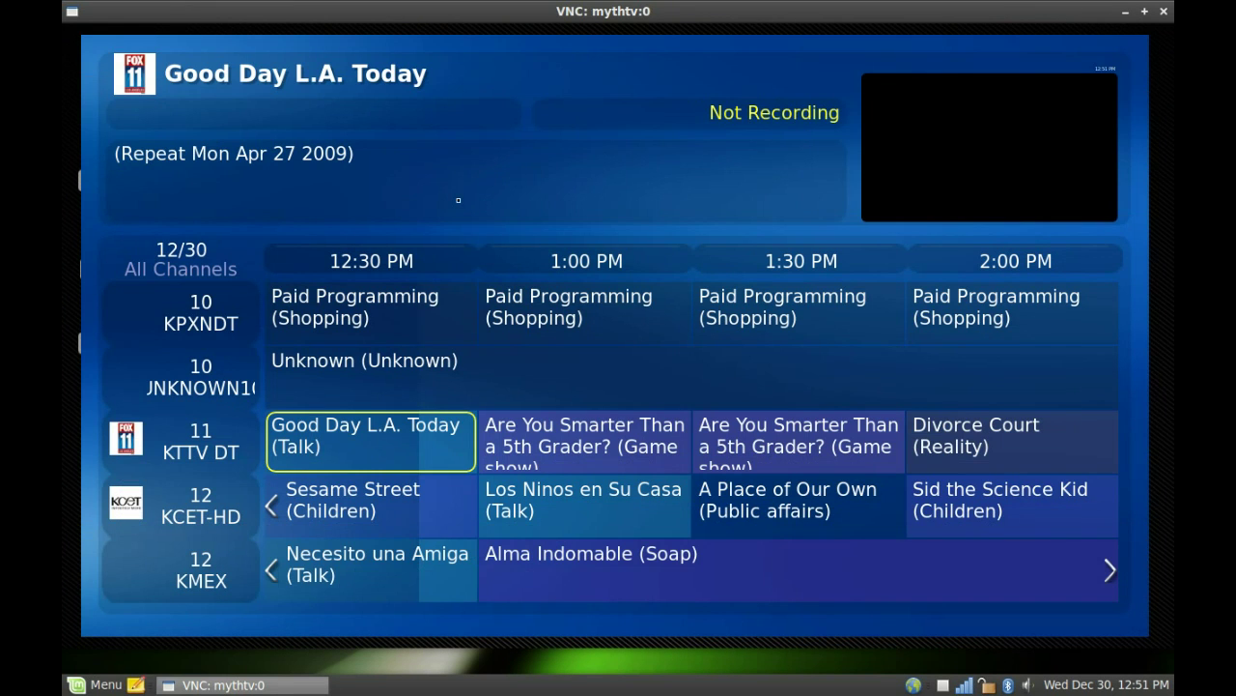
key(6)
key(0)
key(6)
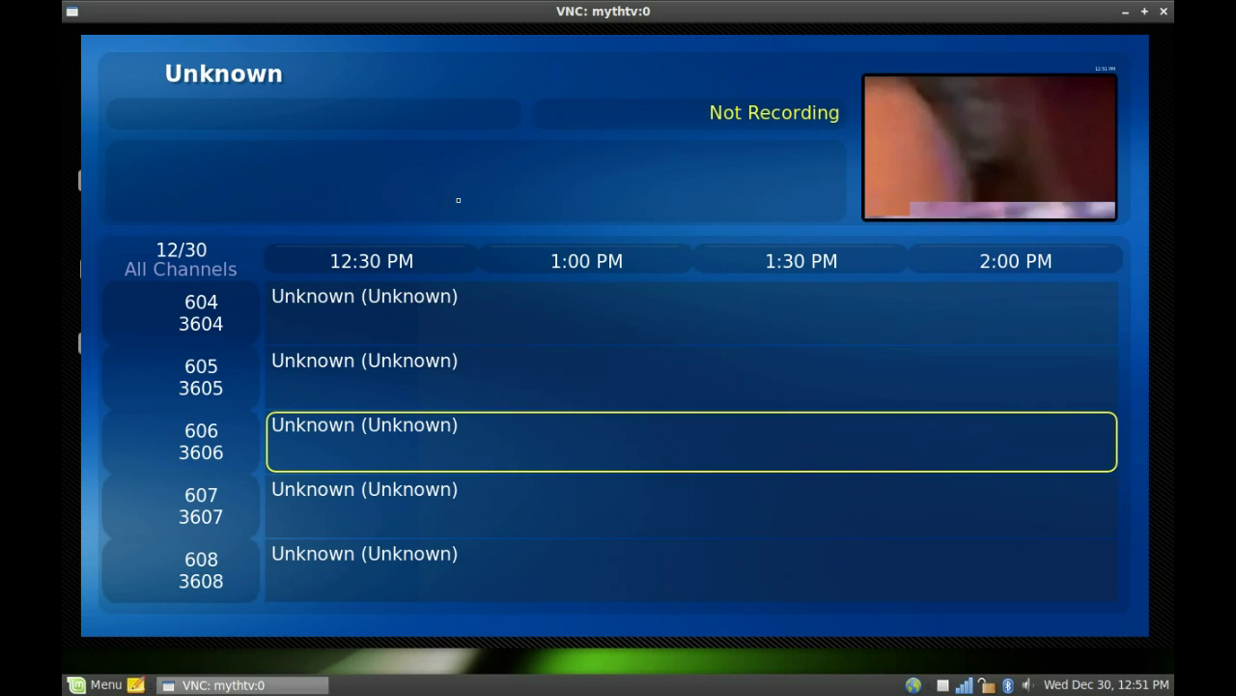
key(Up)
key(Down)
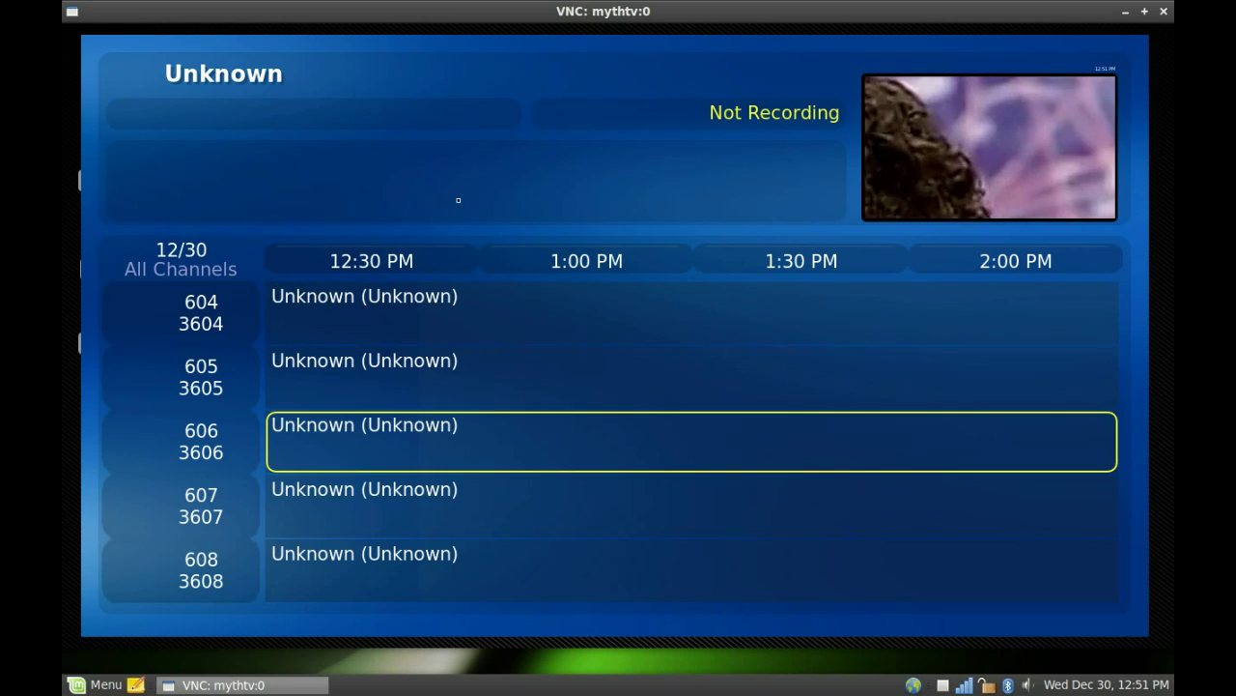
key(Return)
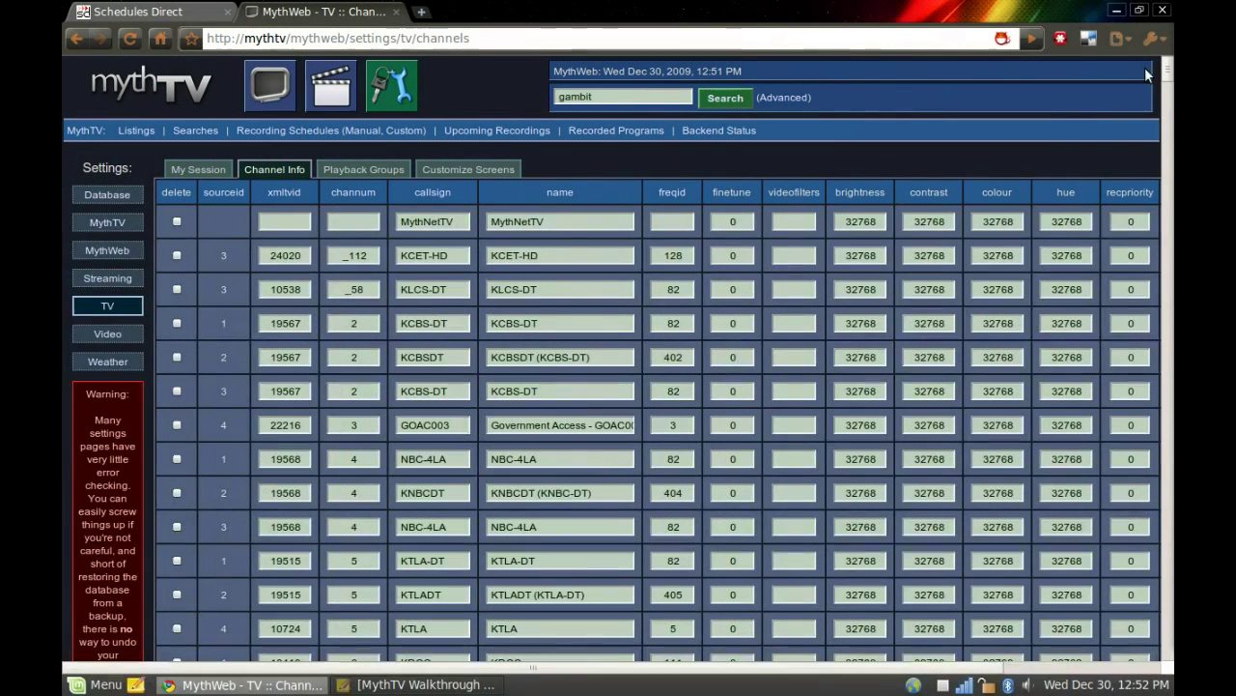
- Find channel 606 (callsign 3606) with a 606 search and tick its delete checkbox
click(597, 324)
key(ctrl+f)
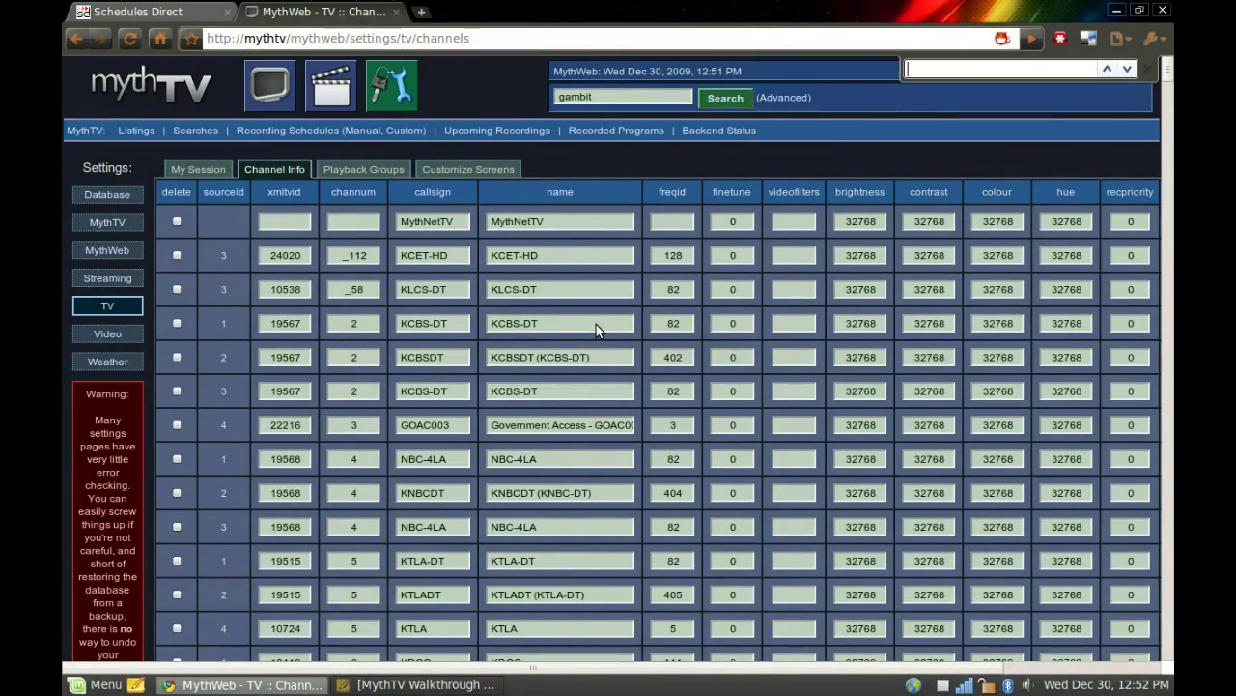
text(606)
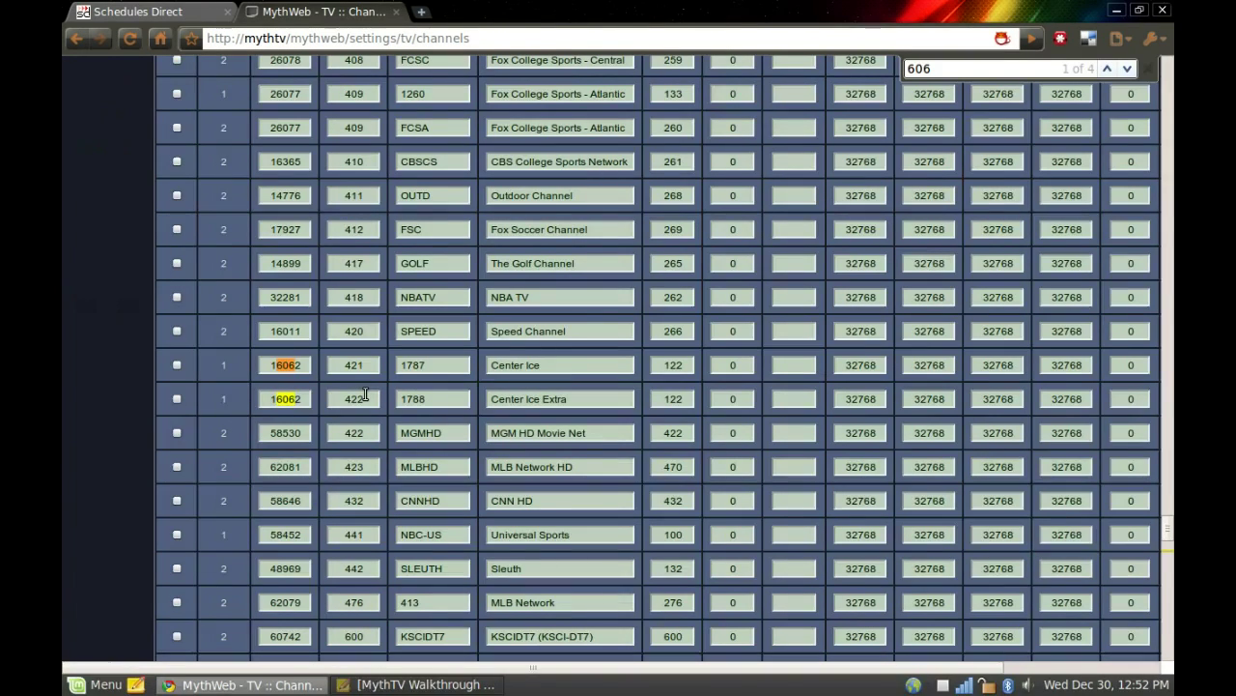
key(Return)
key(Return)
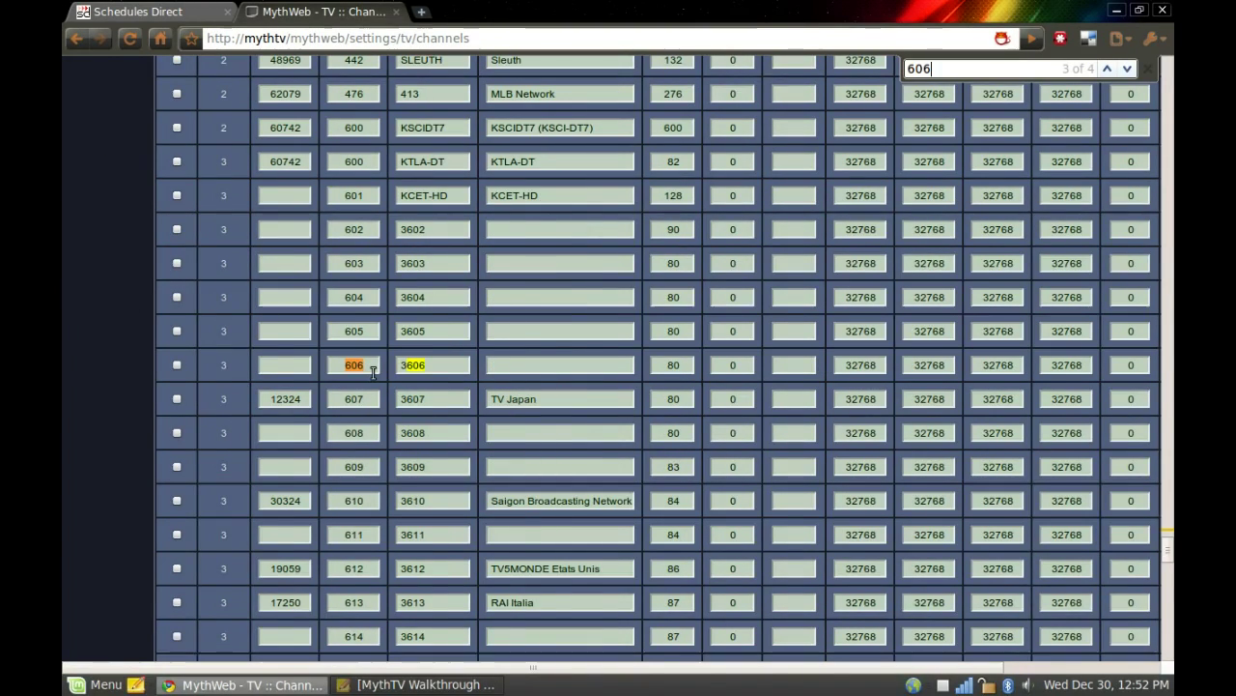
key(Home)
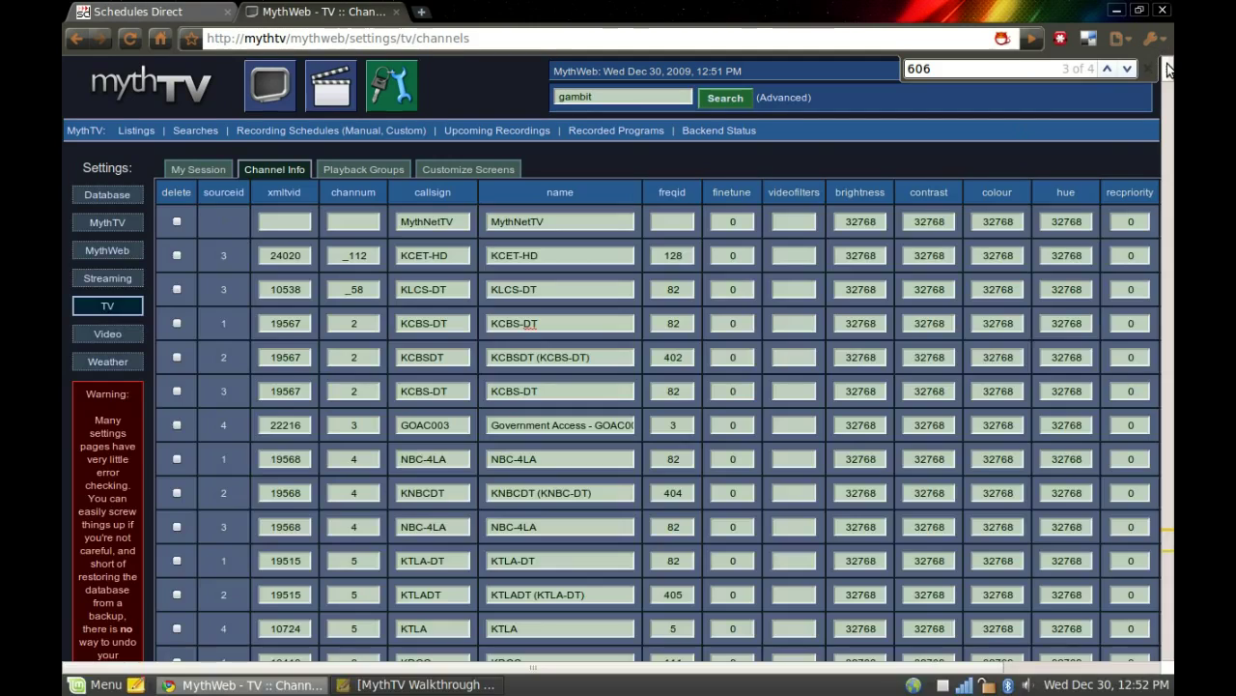
click(1127, 68)
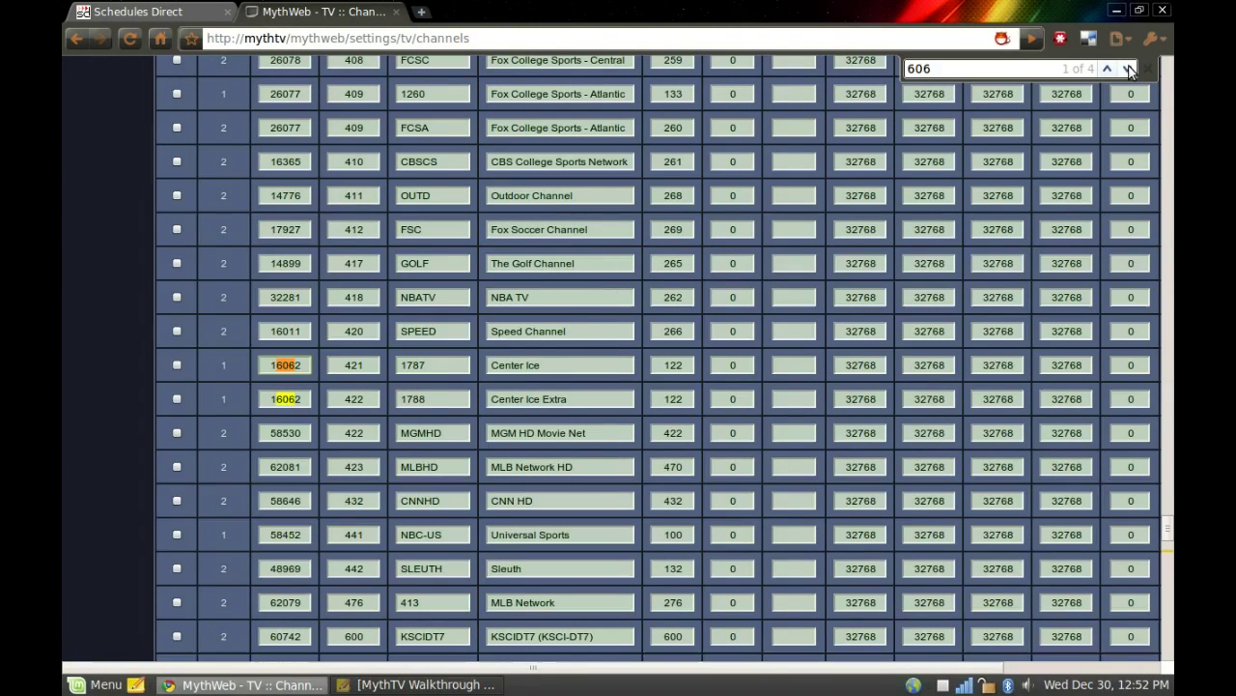
click(1127, 69)
click(1128, 68)
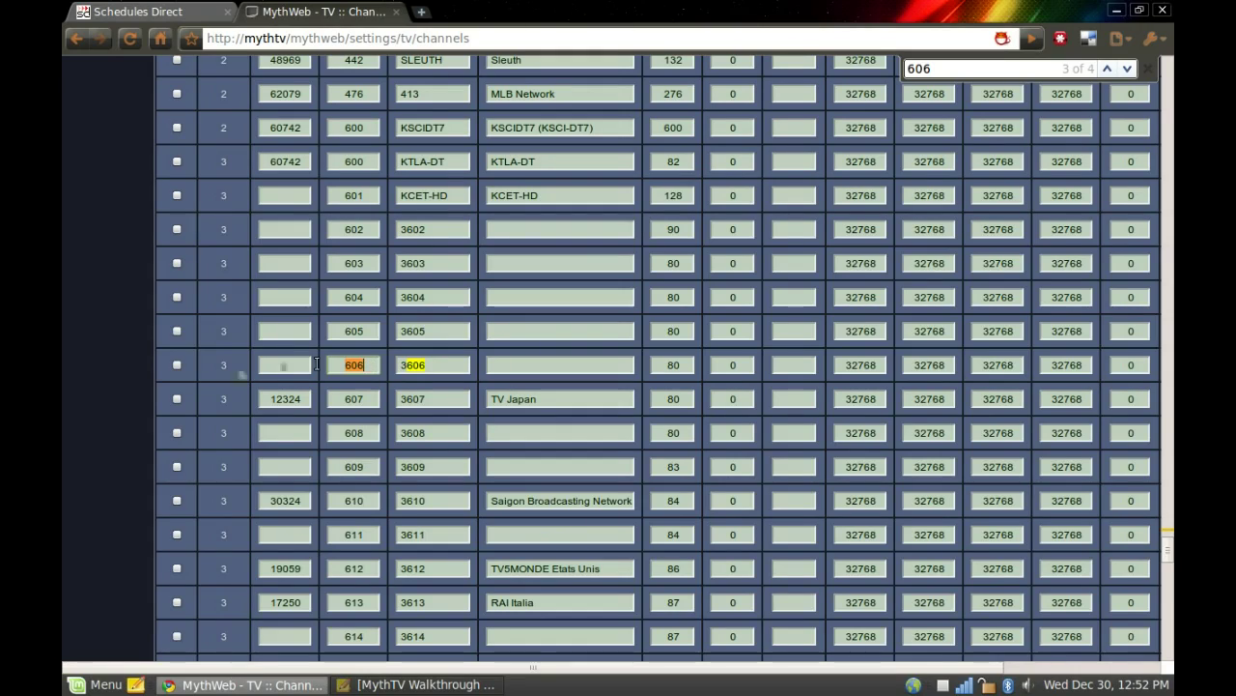
click(178, 365)
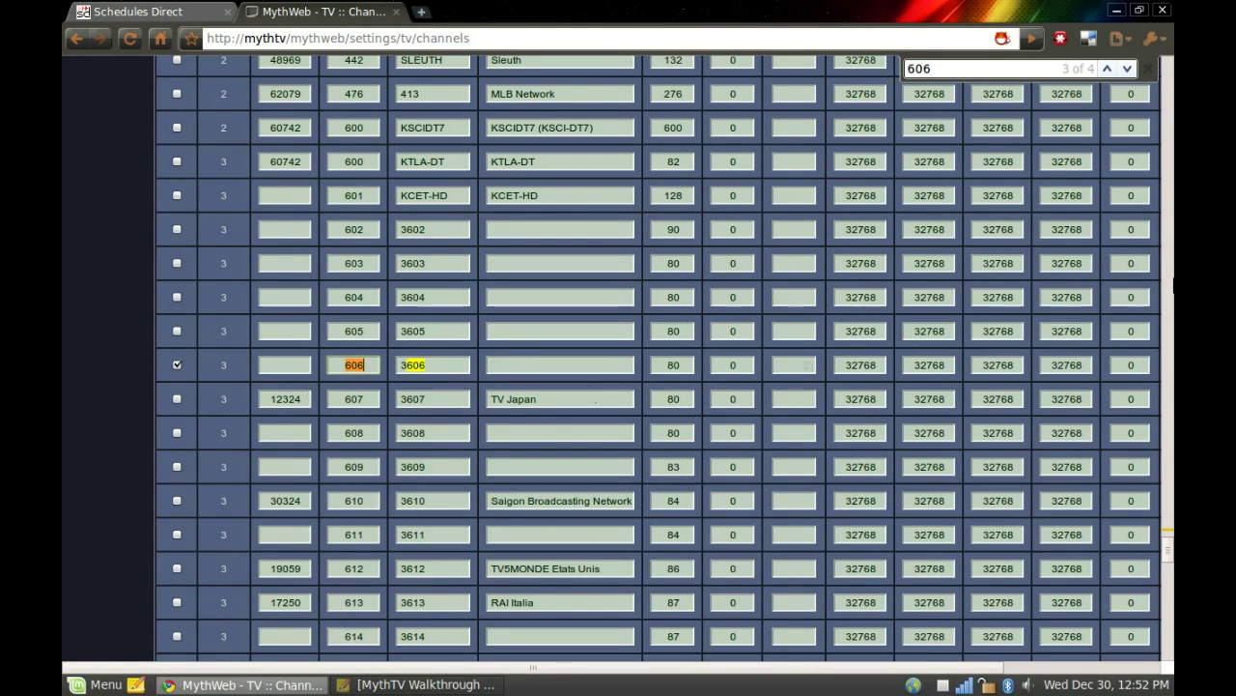
- Save the channel table and bring up the Schedules Direct account page
drag(1166, 546, 1165, 658)
click(747, 637)
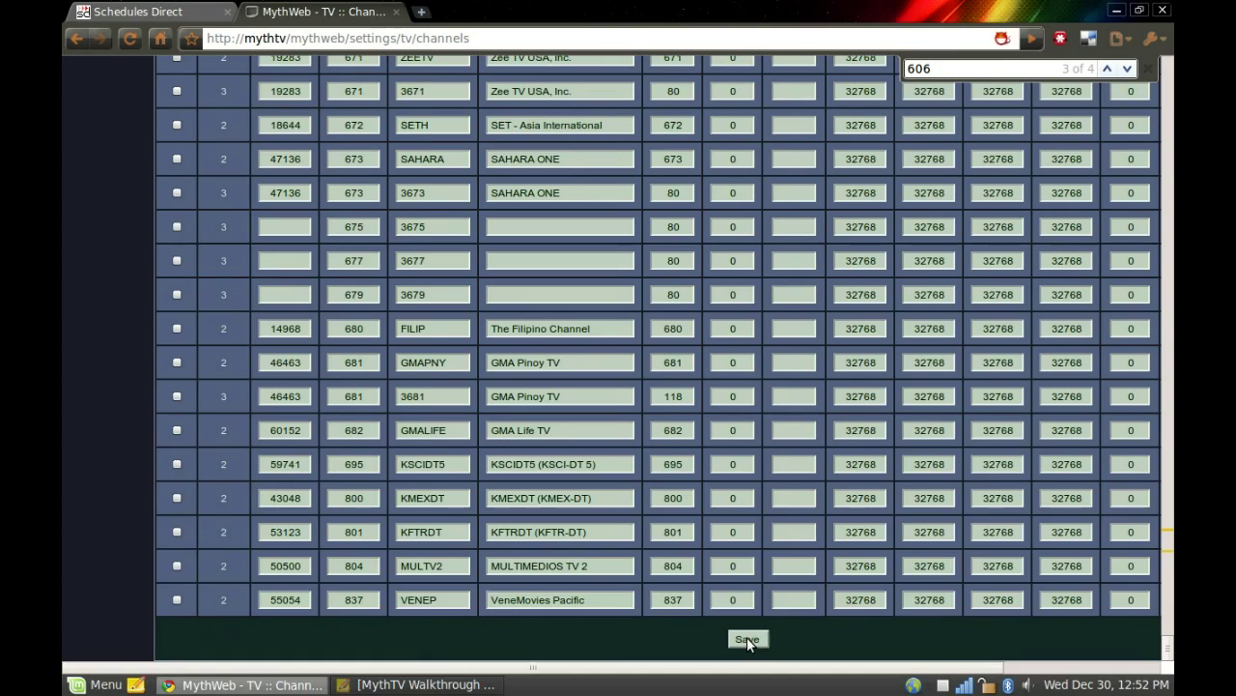
click(135, 12)
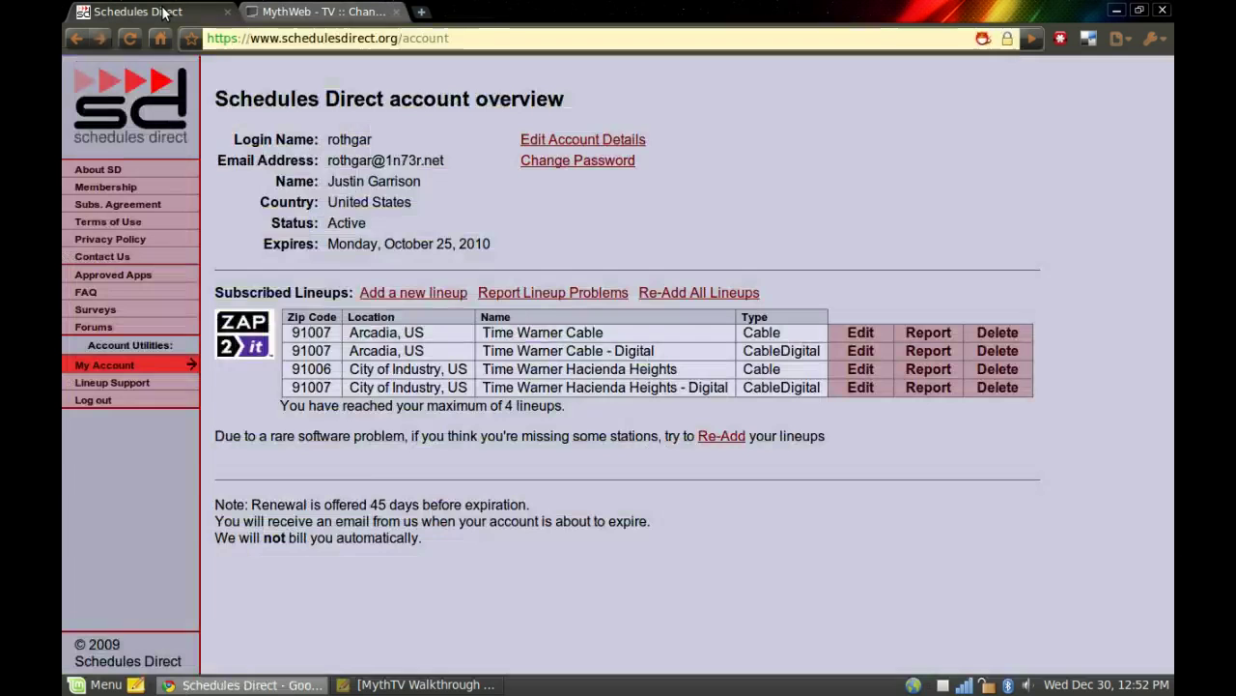
- Open the Time Warner Cable - Digital lineup's channel editor and scroll through its channel grid
click(870, 354)
click(855, 338)
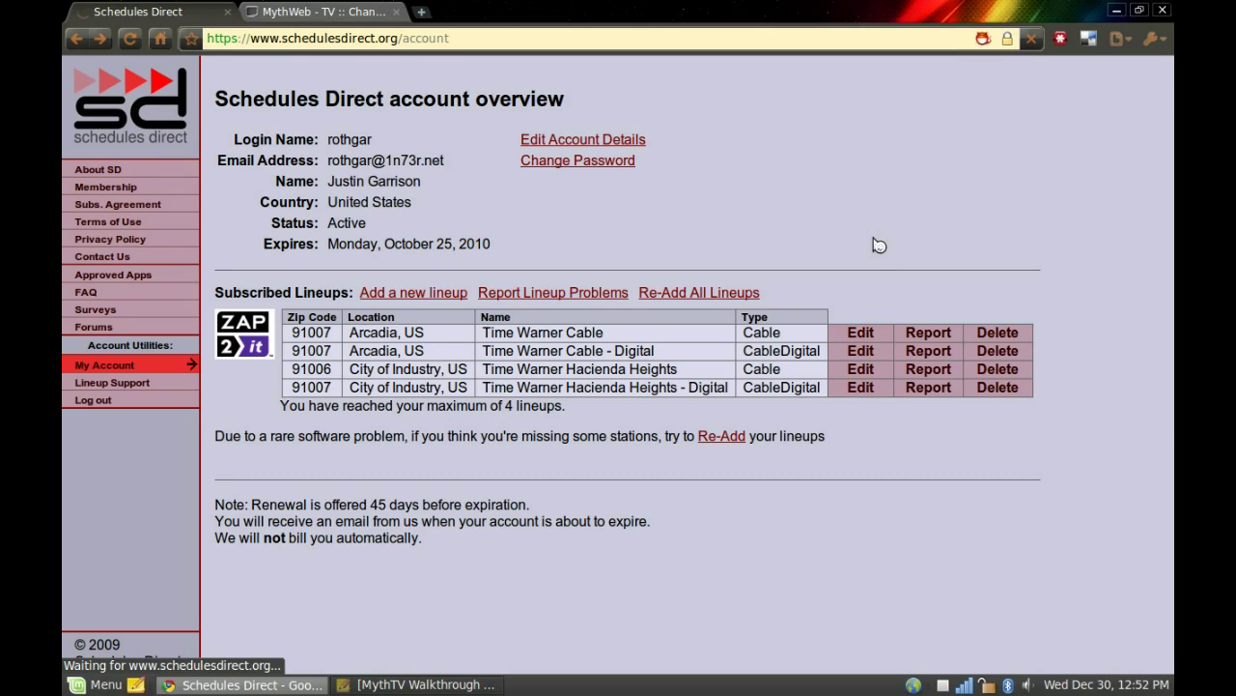
click(297, 17)
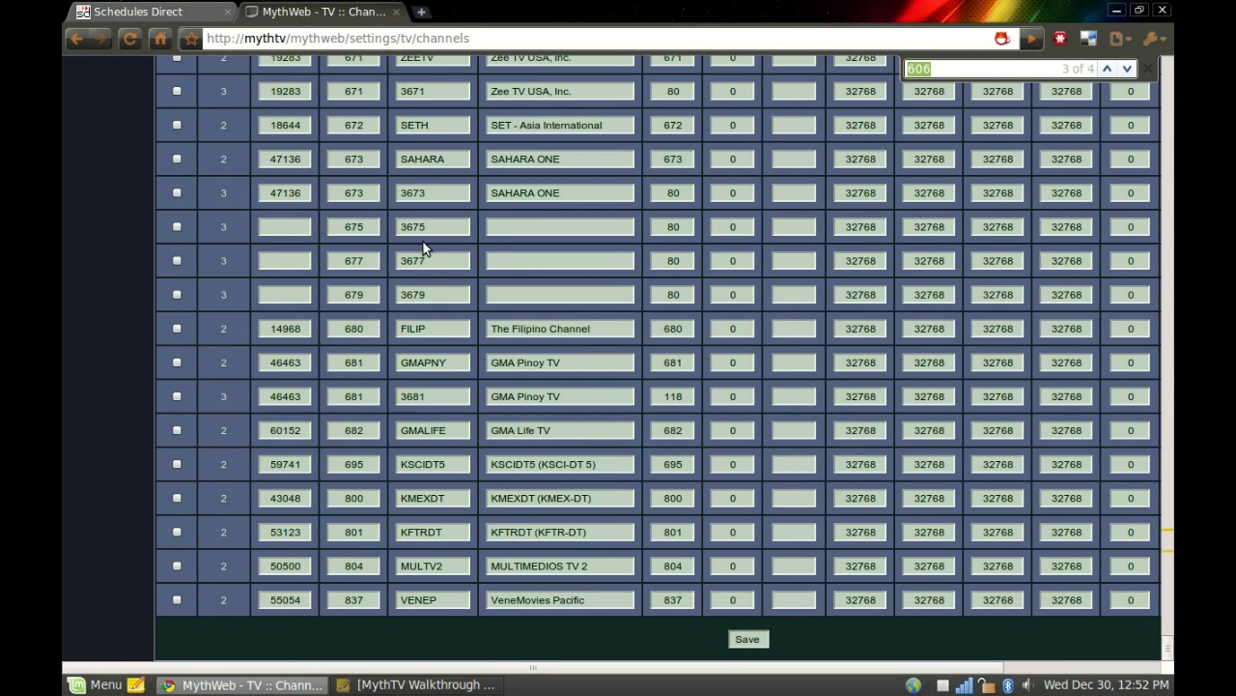
click(145, 12)
scroll(933, 377, down, 9)
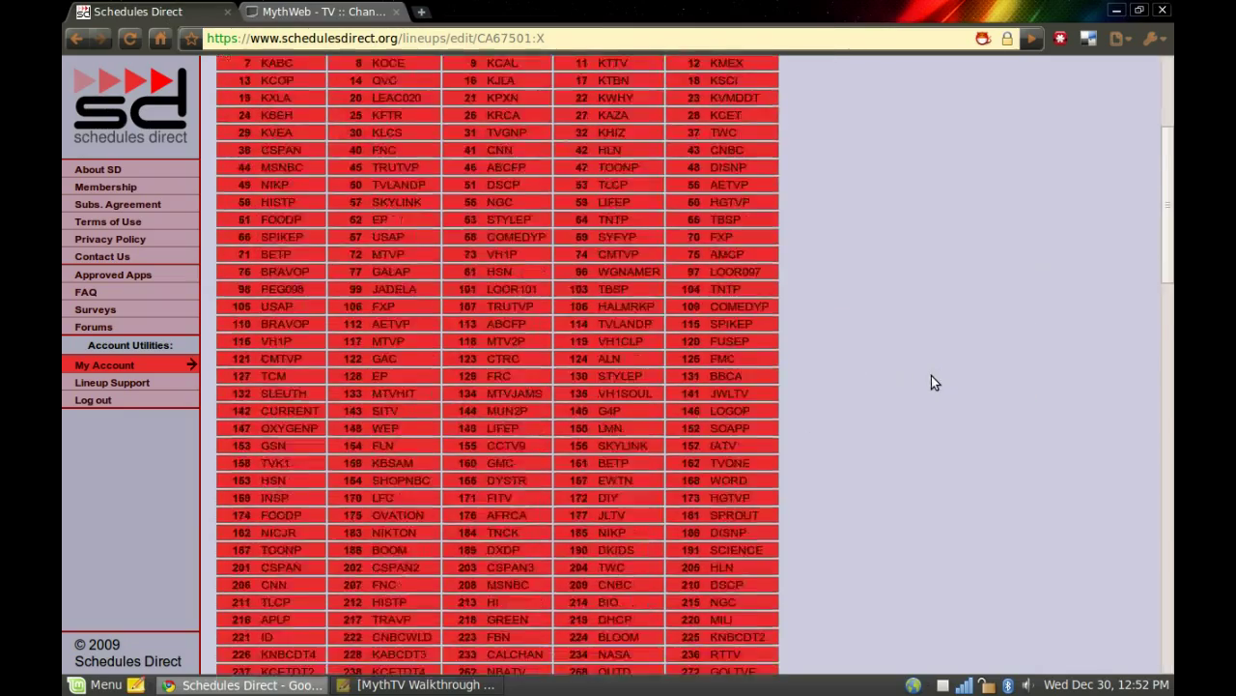
scroll(590, 491, down, 12)
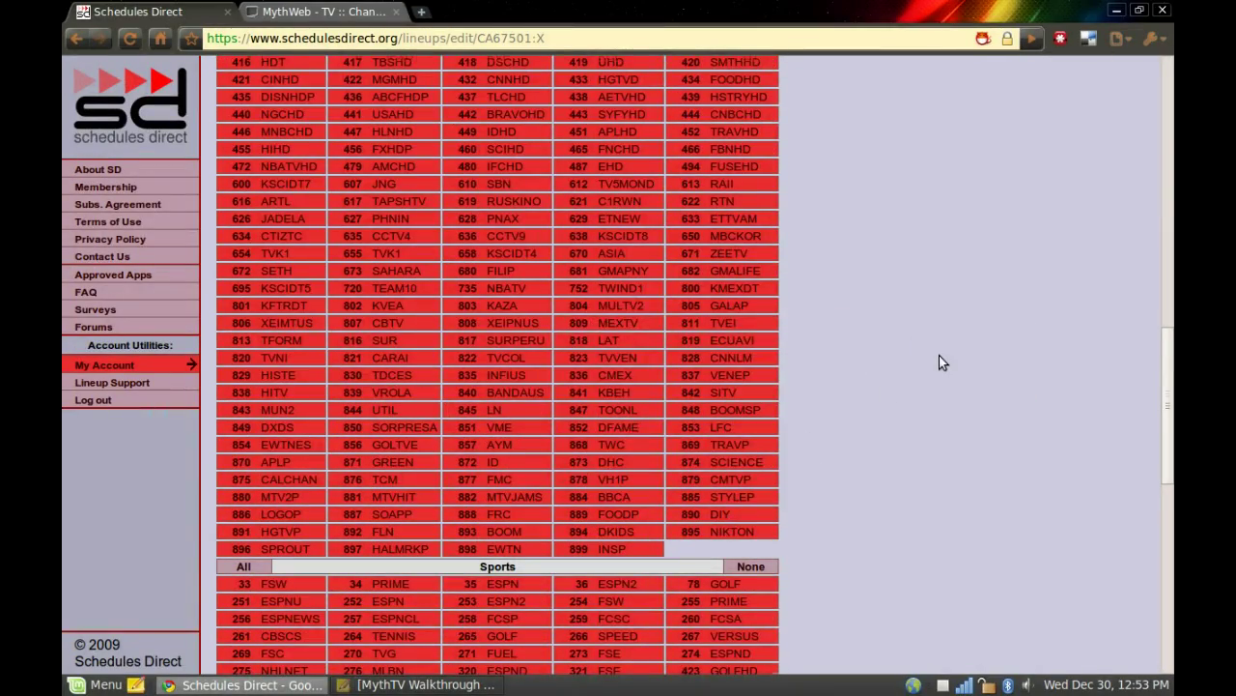
scroll(939, 359, up, 10)
scroll(930, 362, up, 11)
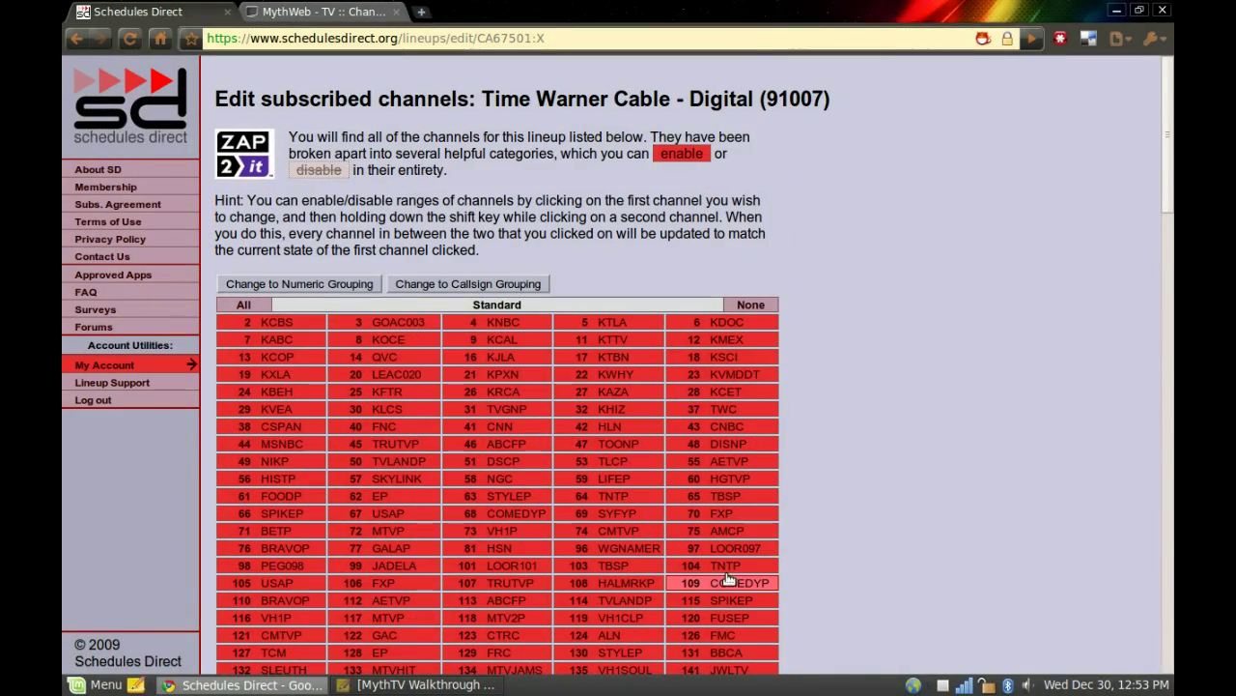
- Compare the lineup against the MythWeb channel table by scrolling through it
click(317, 11)
scroll(522, 411, up, 4)
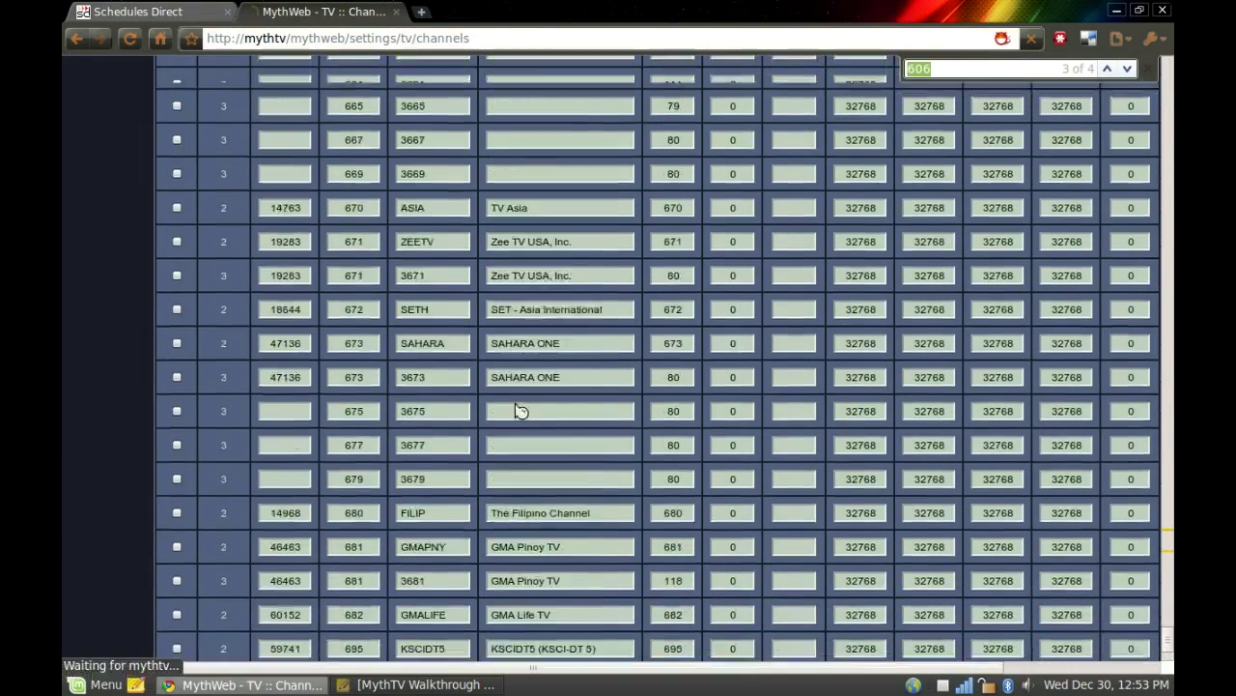
scroll(520, 411, up, 1)
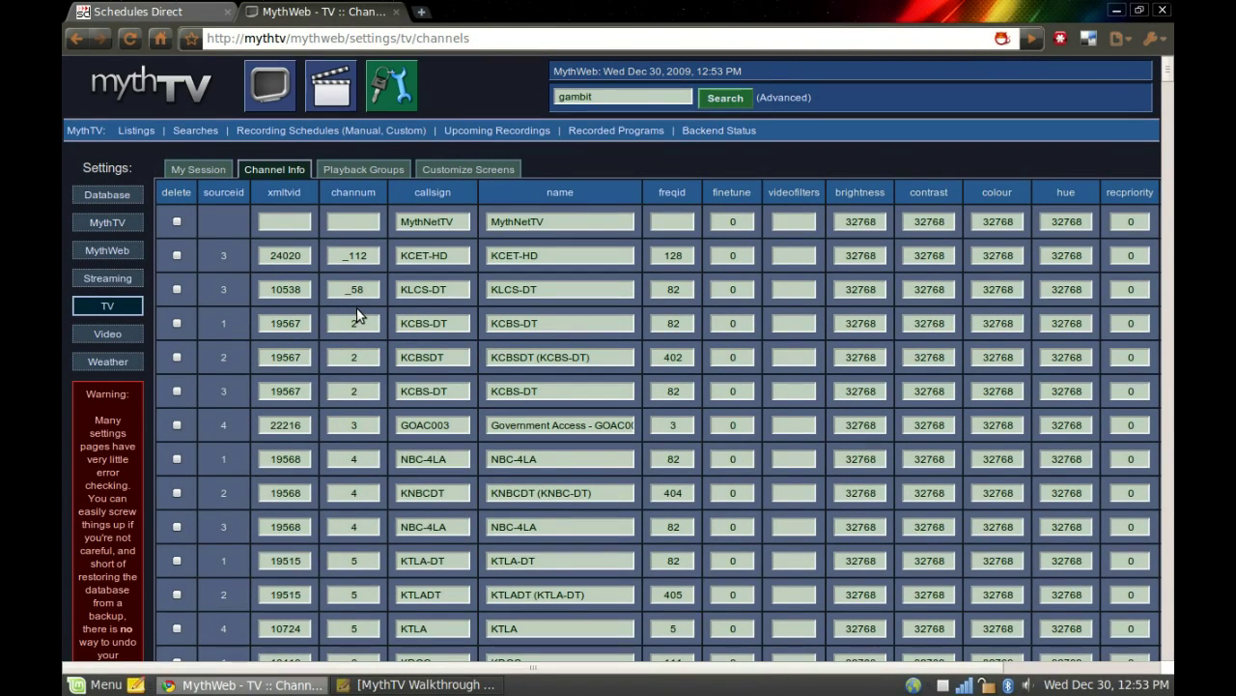
scroll(356, 308, down, 3)
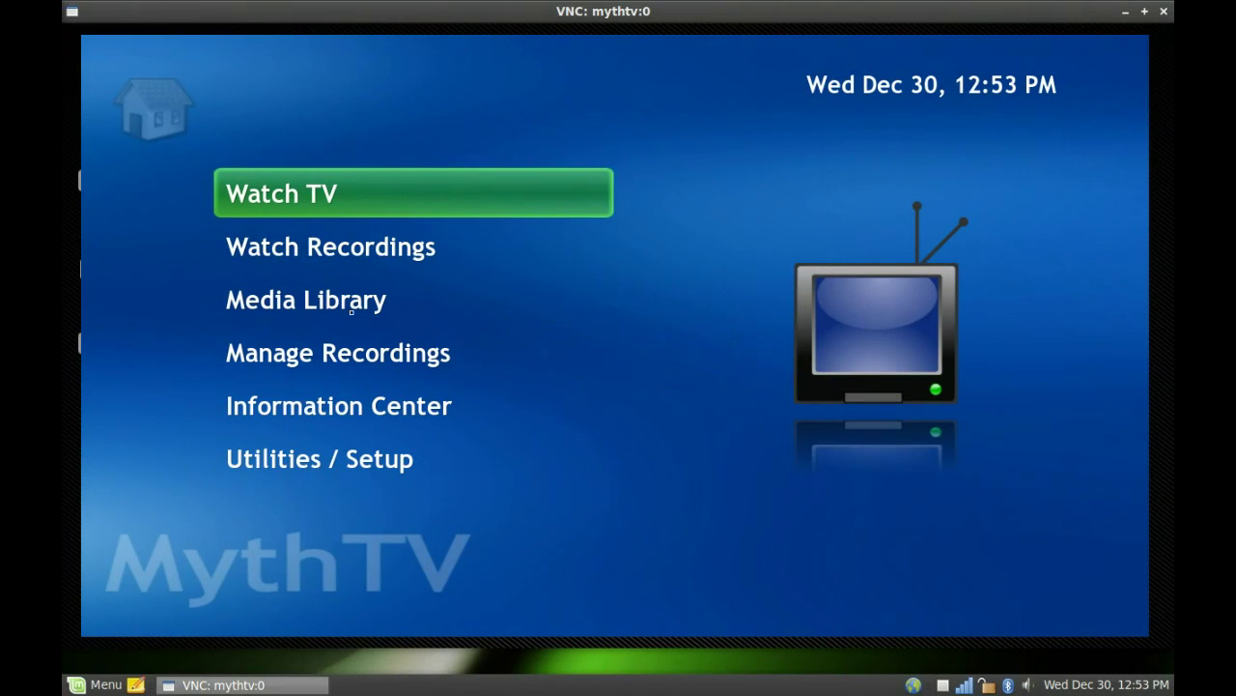
- Go to Utilities / Setup > Setup > TV Settings in MythTV Frontend
key(Down)
key(Down)
key(Down)
key(Down)
key(Down)
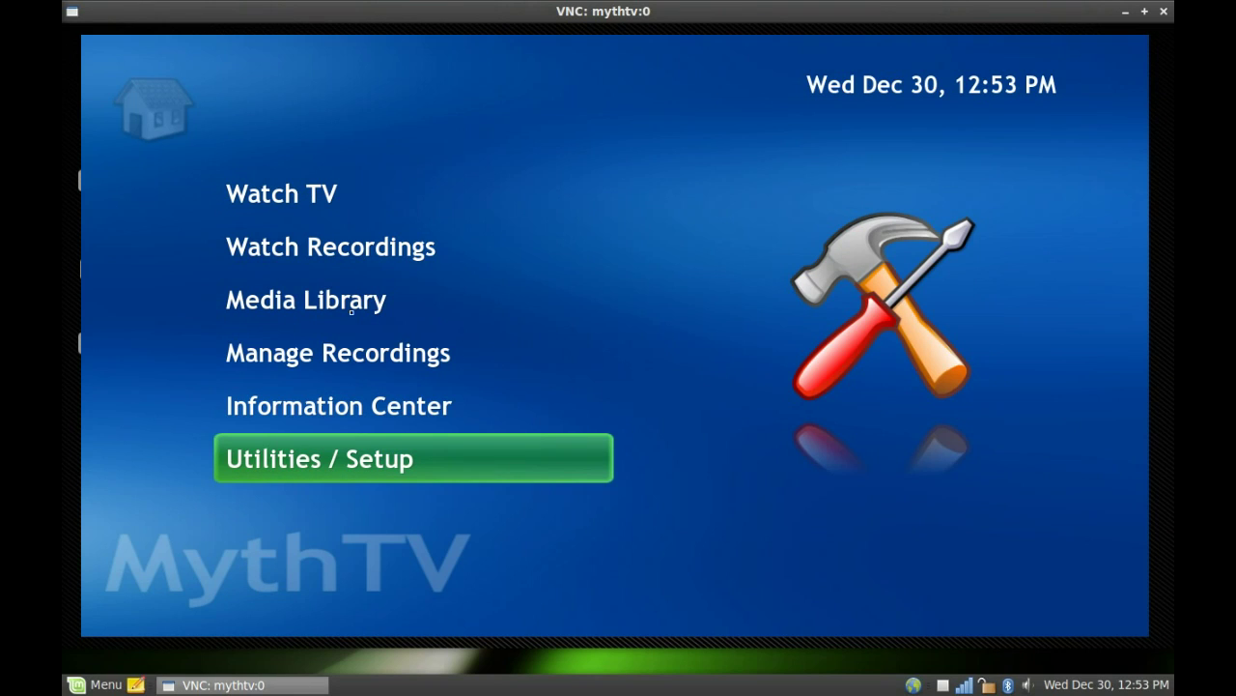
key(Return)
key(Down)
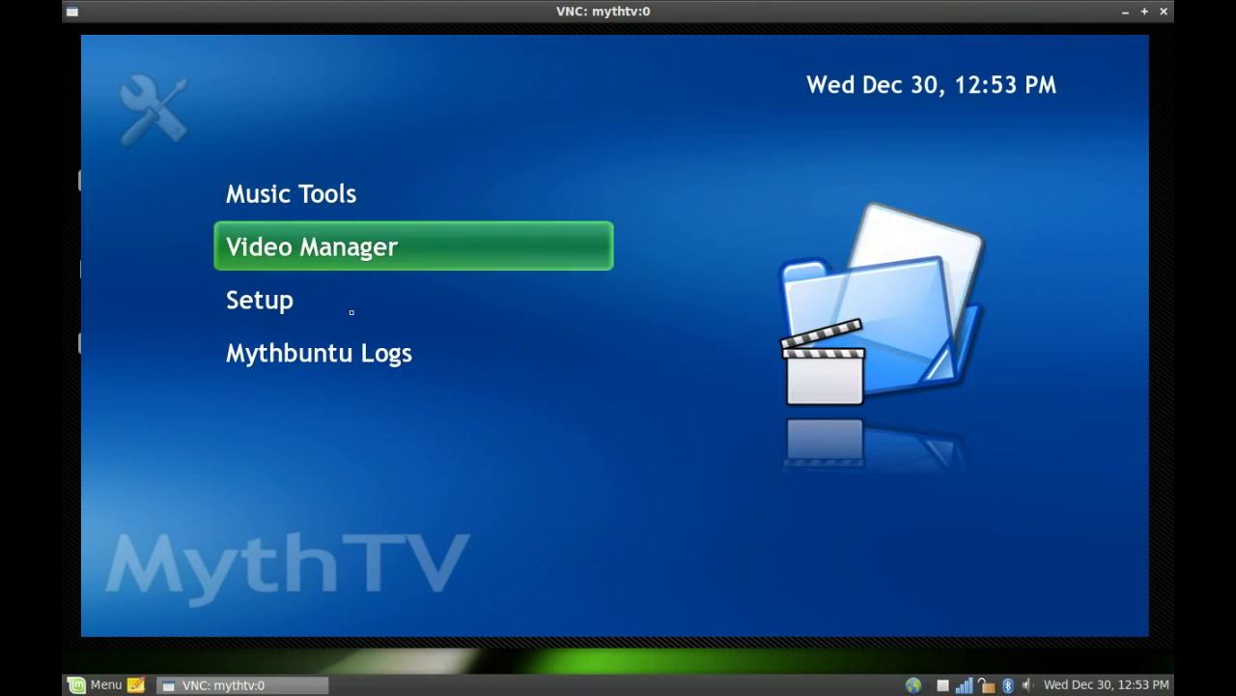
key(Down)
key(Return)
key(Down)
key(Down)
key(Down)
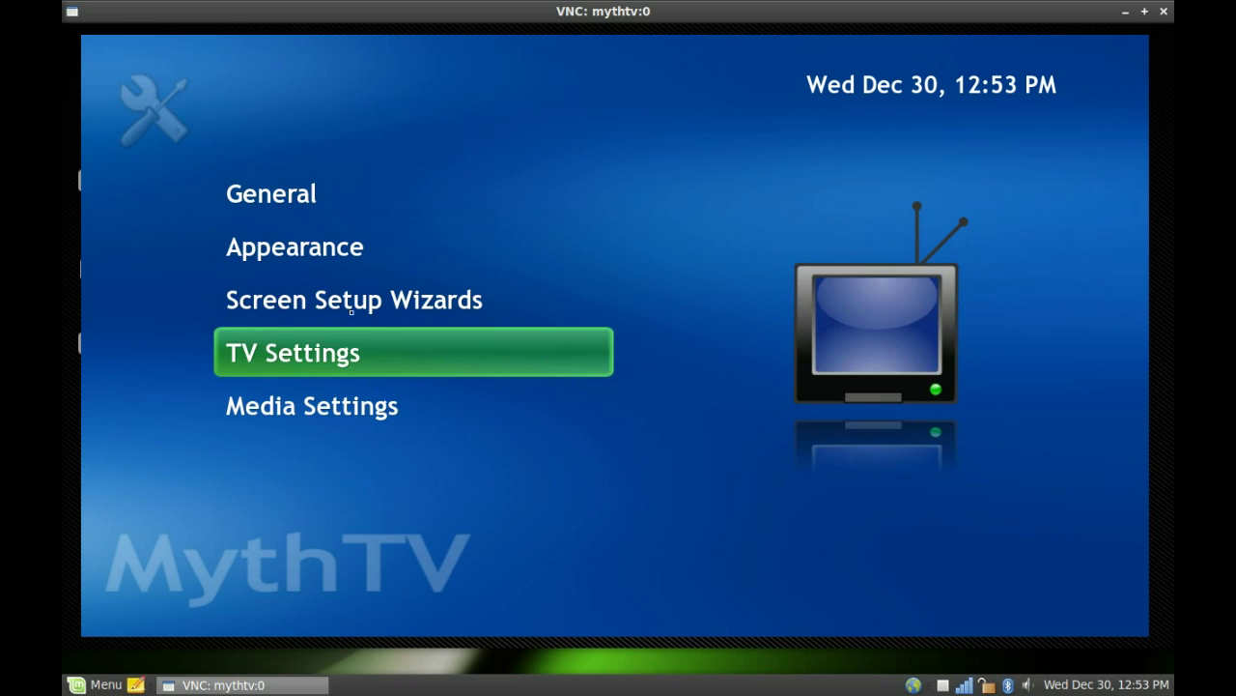
key(Return)
key(Return)
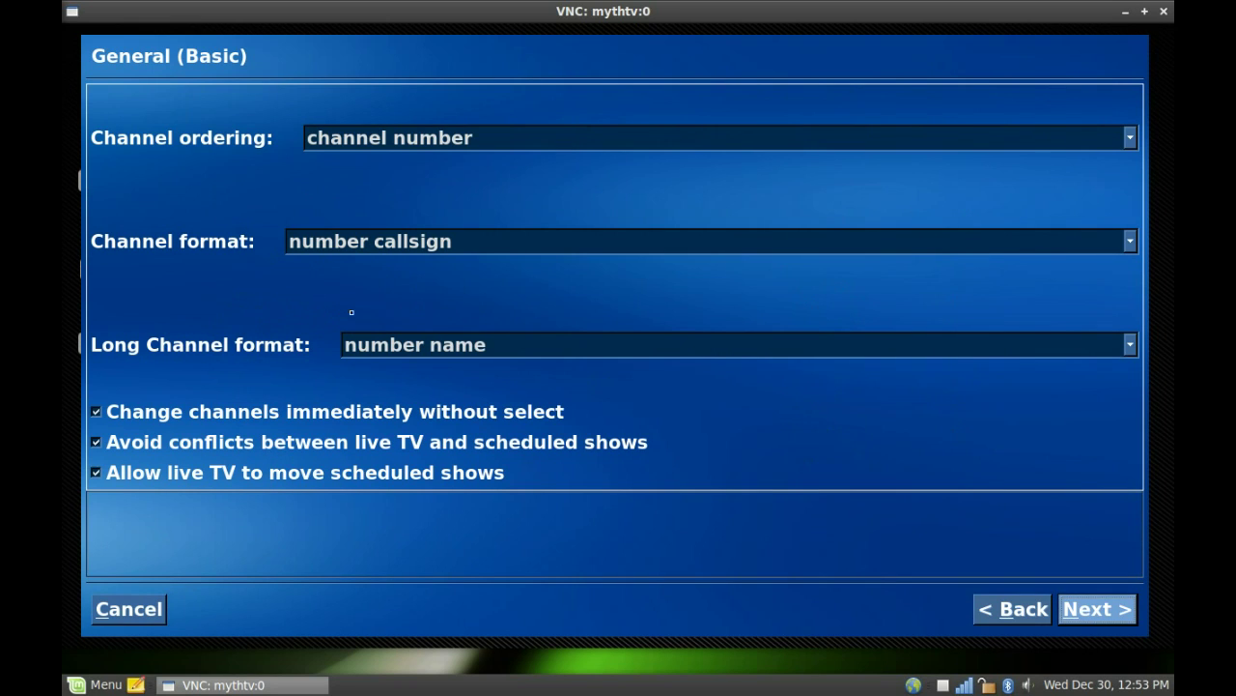
- Page through the General settings' AutoExpire, Jobs and Channel Groups screens unchanged and finish
key(Down)
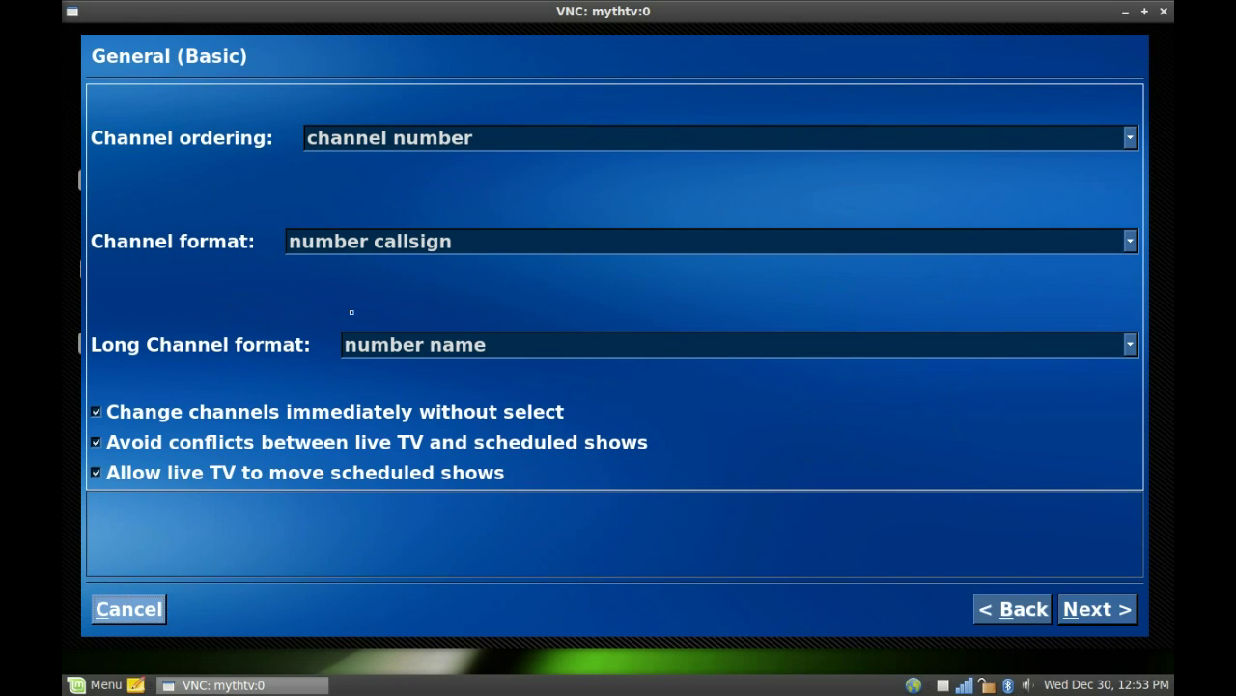
key(Down)
key(Down)
key(Down)
key(Down)
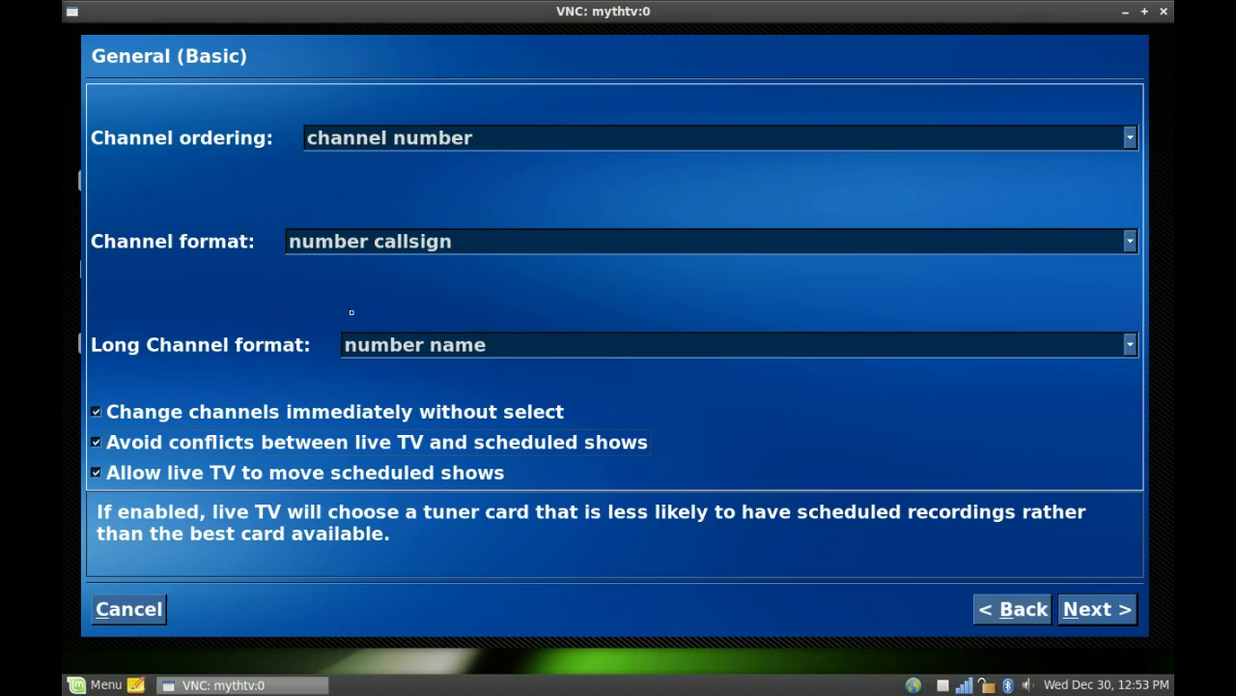
key(Down)
key(Down)
key(Return)
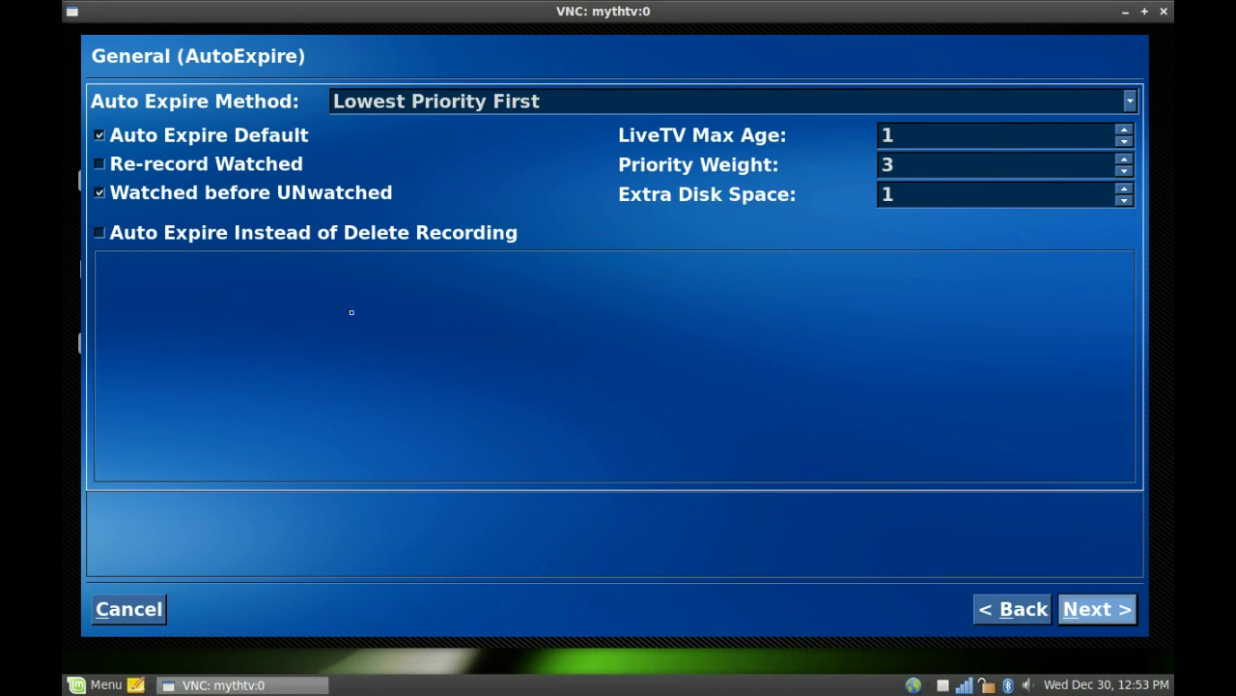
key(Return)
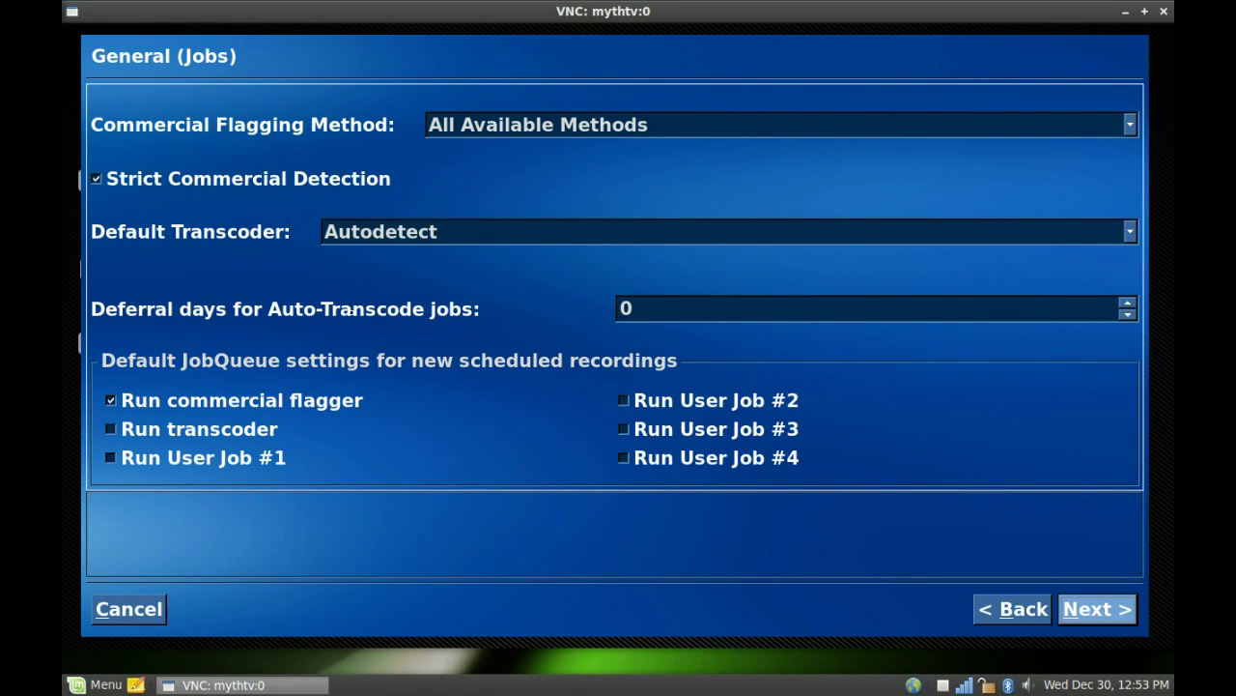
key(Return)
key(Return)
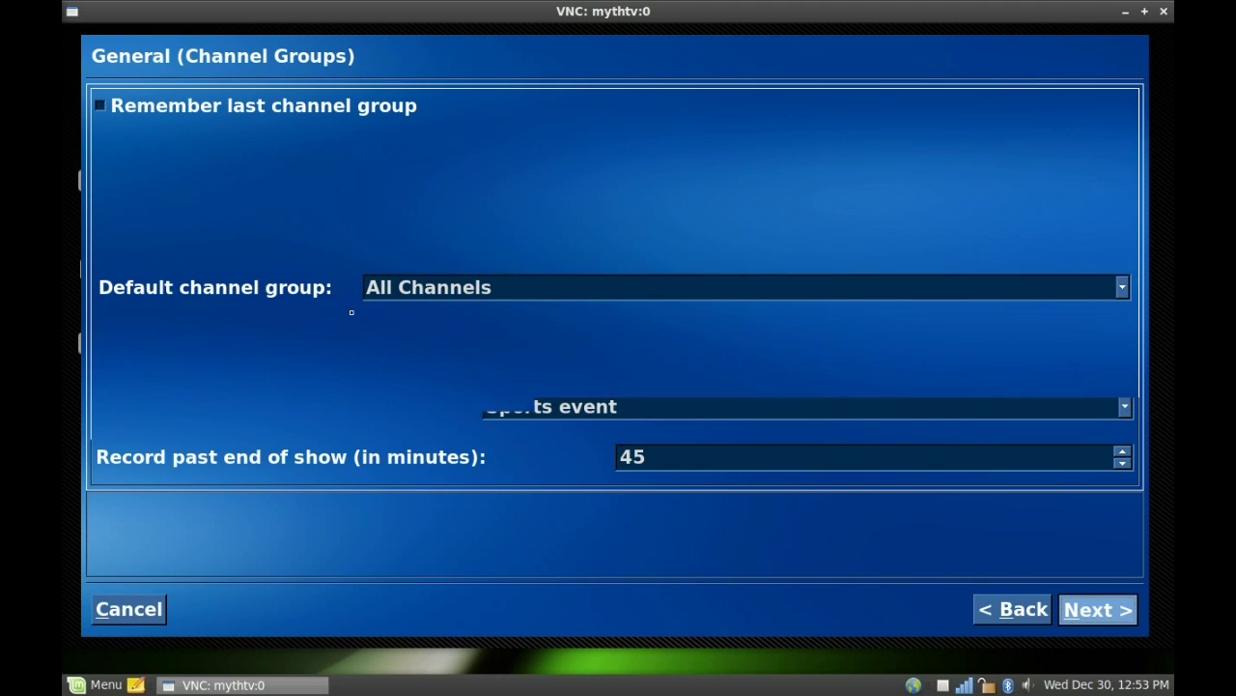
key(Return)
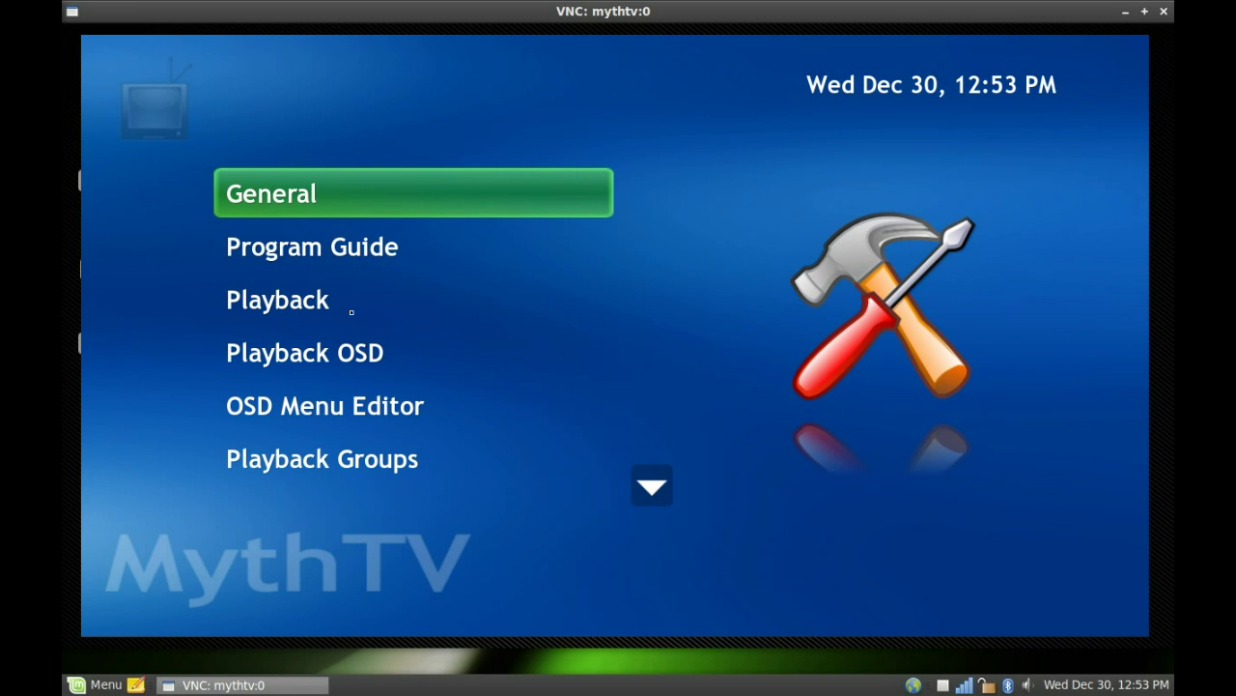
- Back out of TV Settings and Setup to the main menu, landing on Watch TV
key(Down)
key(Down)
key(Up)
key(Up)
key(Escape)
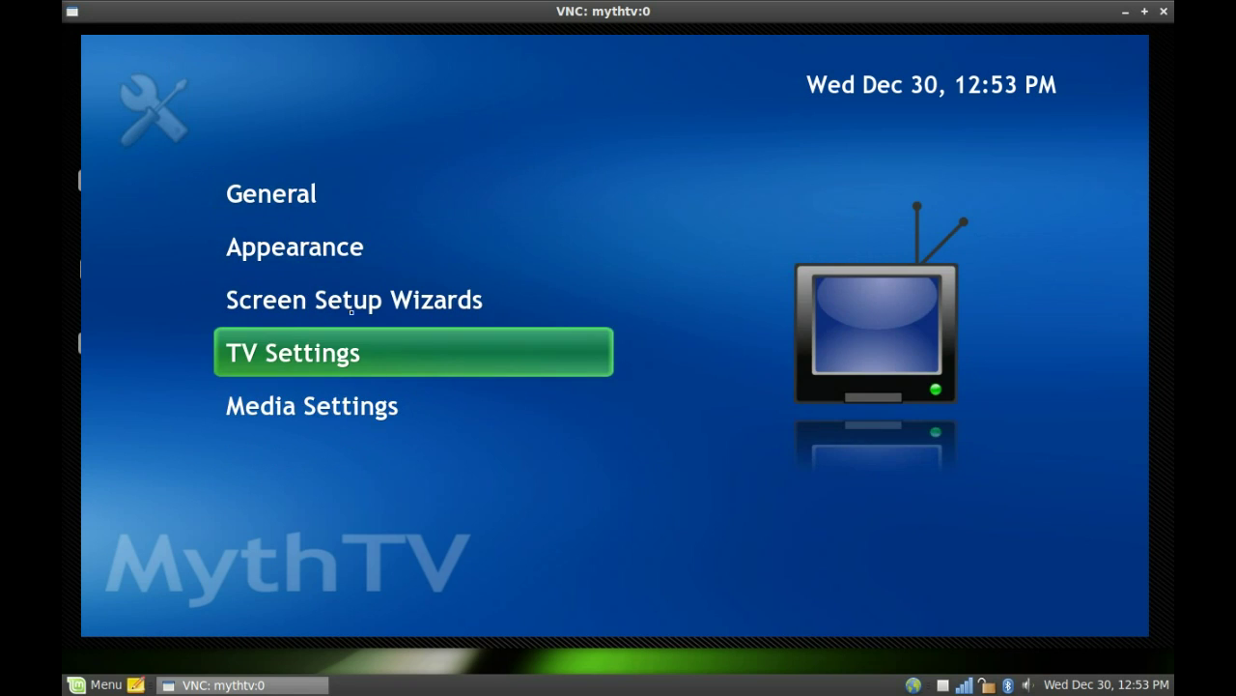
key(Escape)
key(Escape)
key(Up)
key(Up)
key(Up)
key(Up)
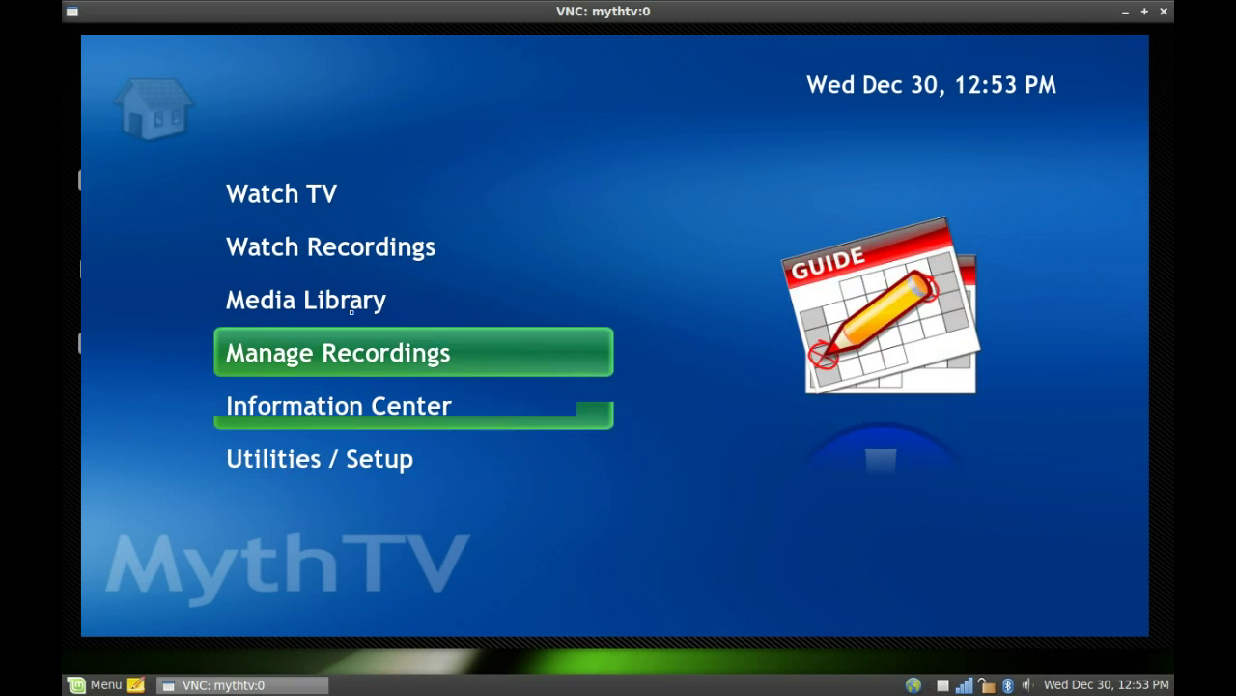
key(Up)
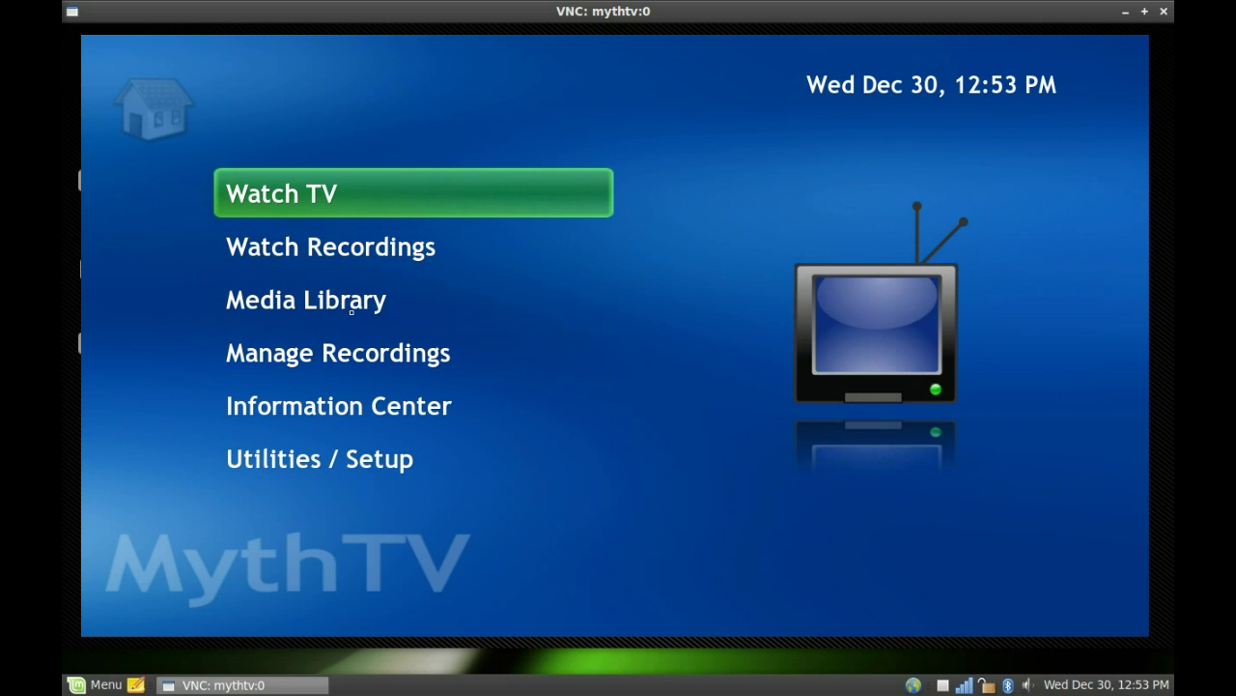